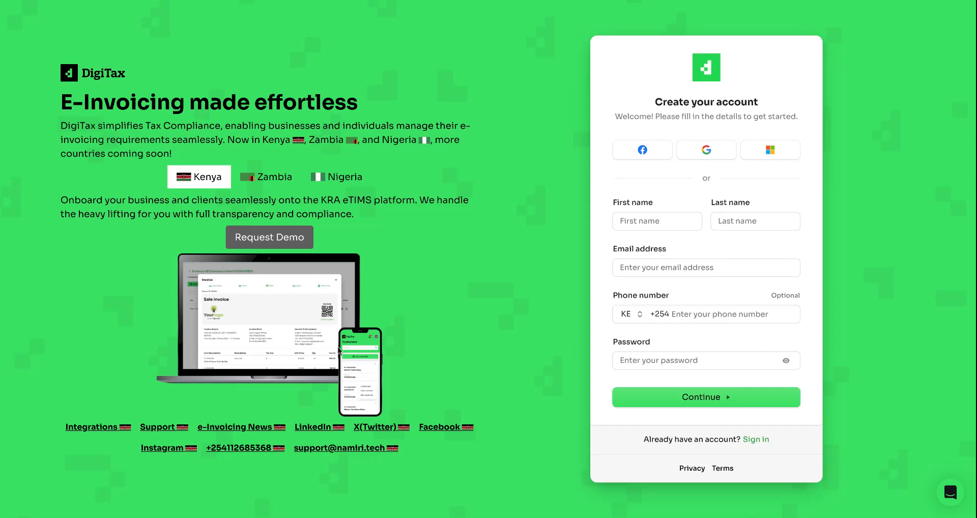
Preview the Zambia and Nigeria e-invoicing information, return to Zambia, and switch to the existing-account sign-in form.
click(275, 181)
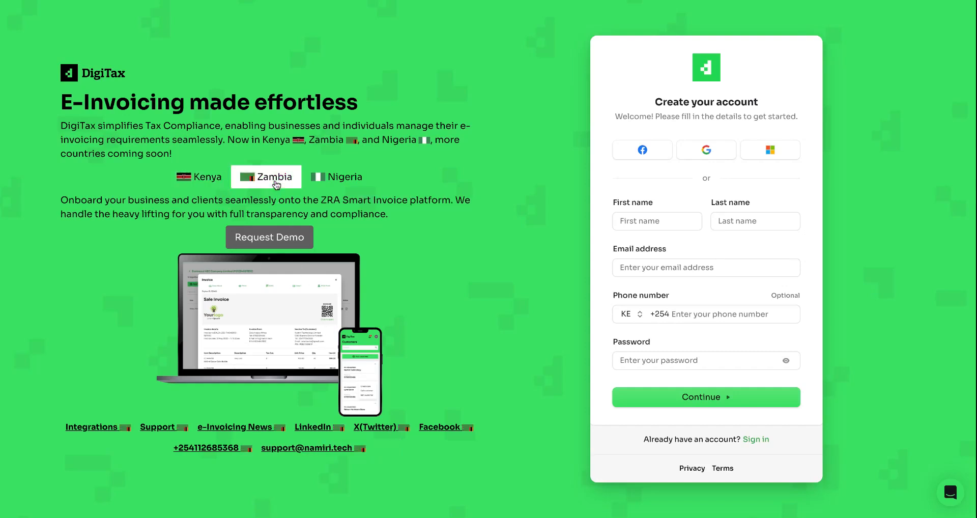
click(338, 178)
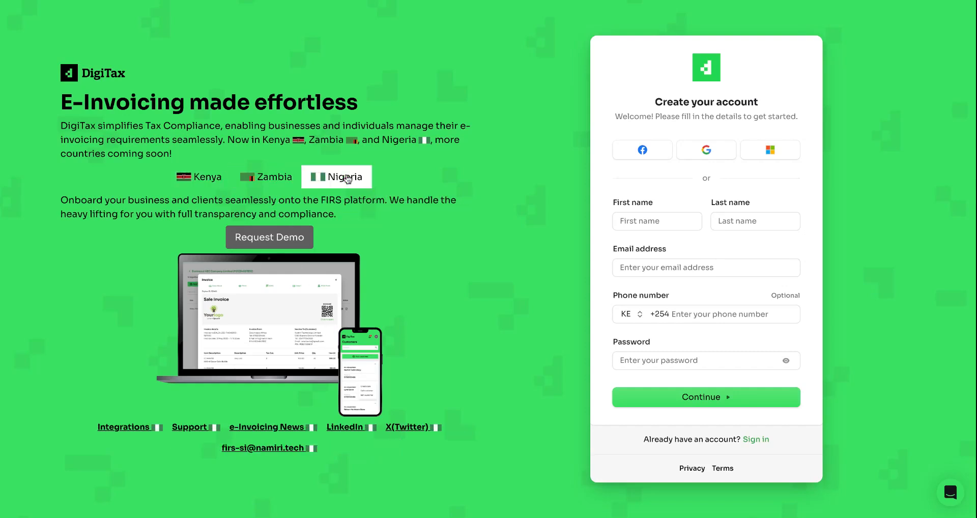
click(281, 178)
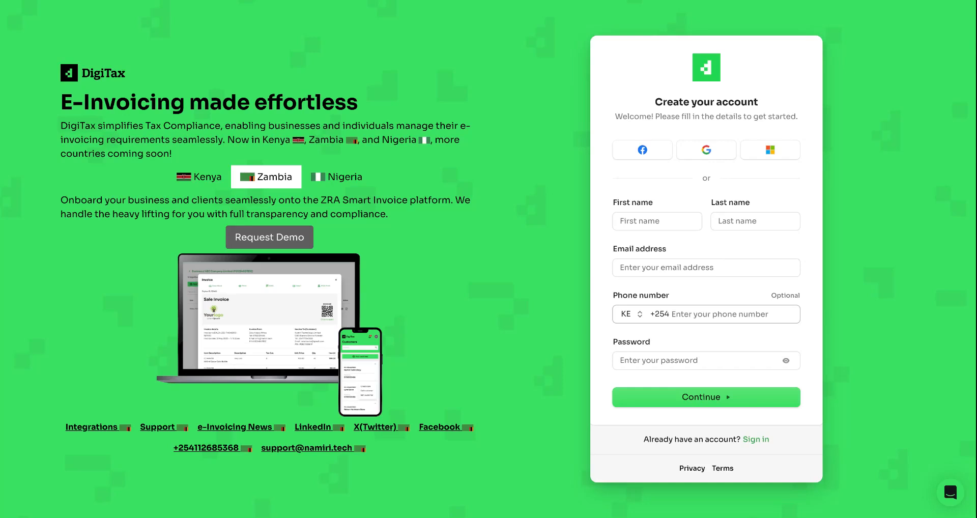
click(756, 441)
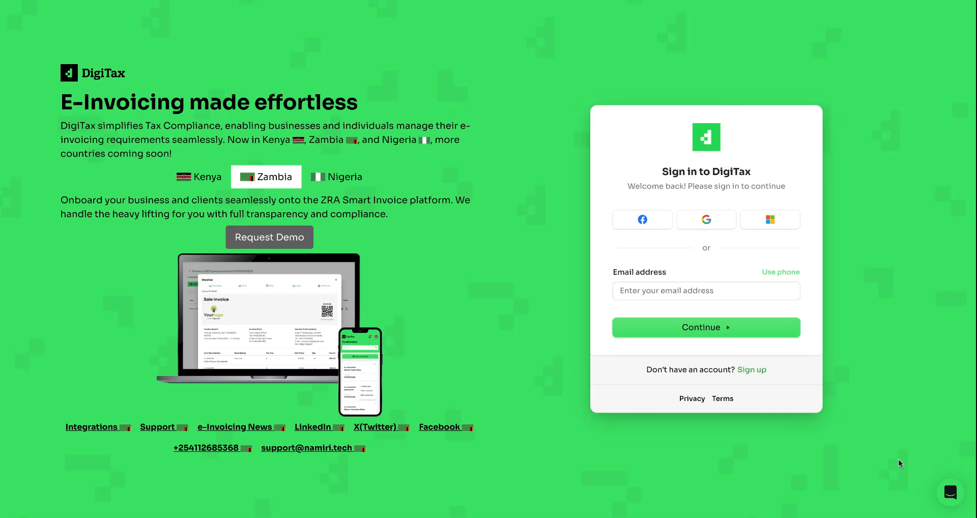
Look through the support chat's help topics, messages and contact conversation, and close the chat without sending anything.
click(948, 495)
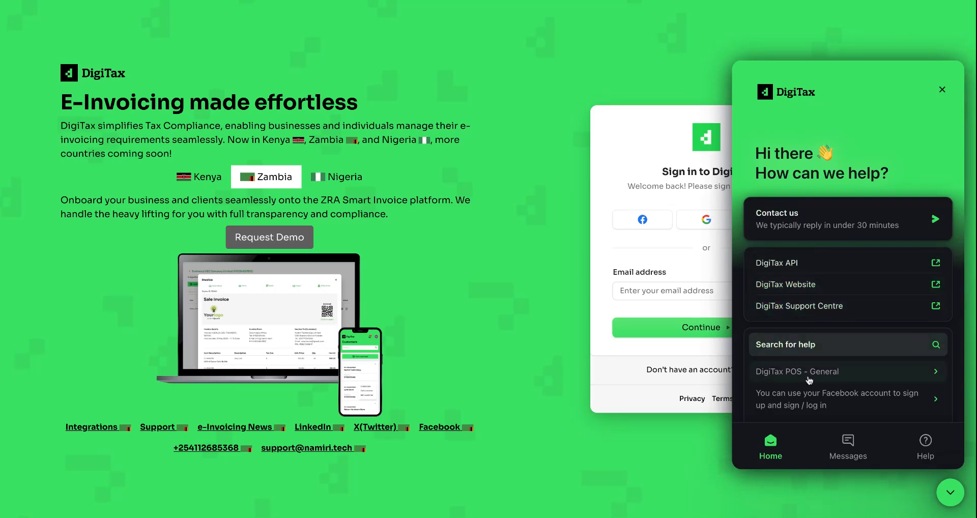
scroll(812, 397, down, 1)
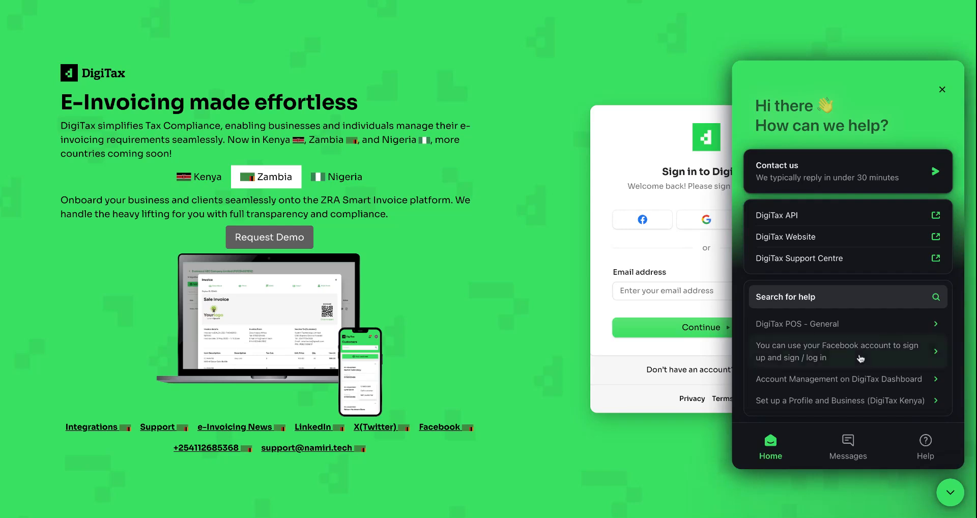
click(847, 440)
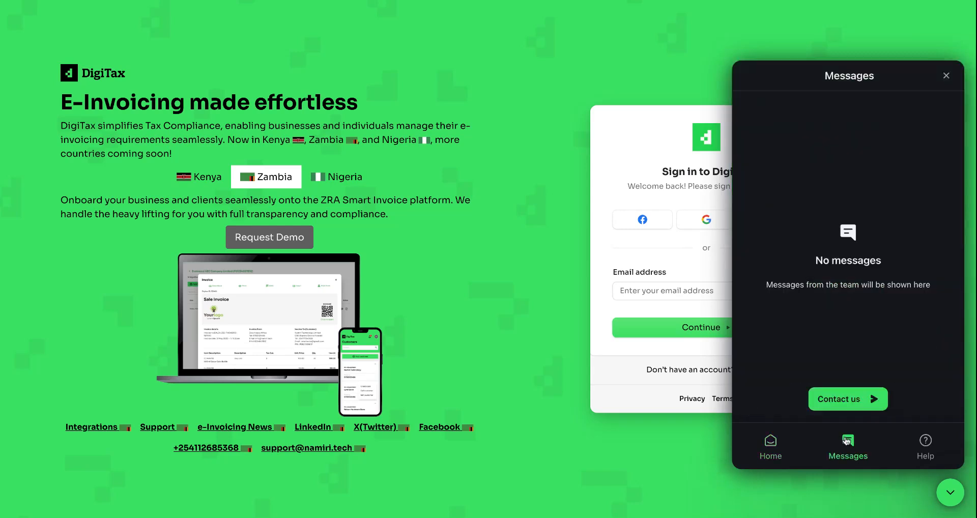
click(846, 400)
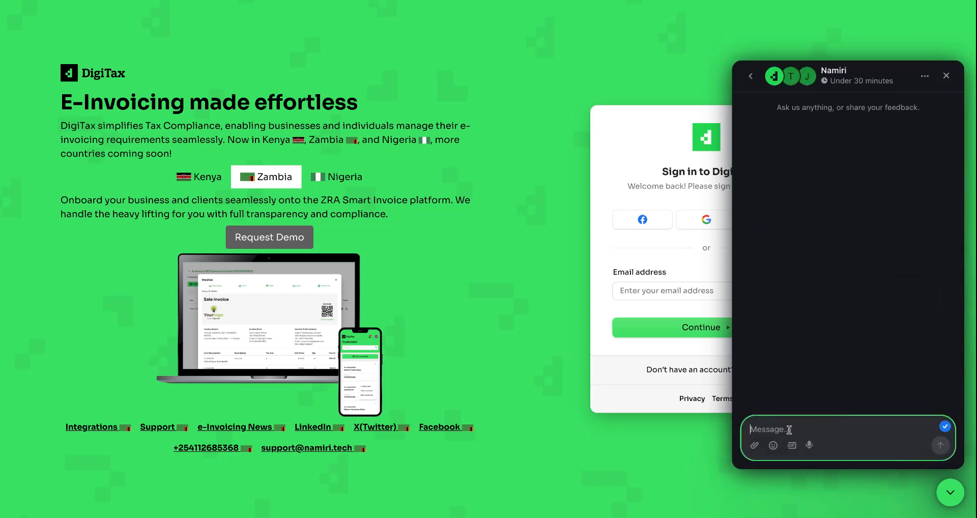
click(752, 77)
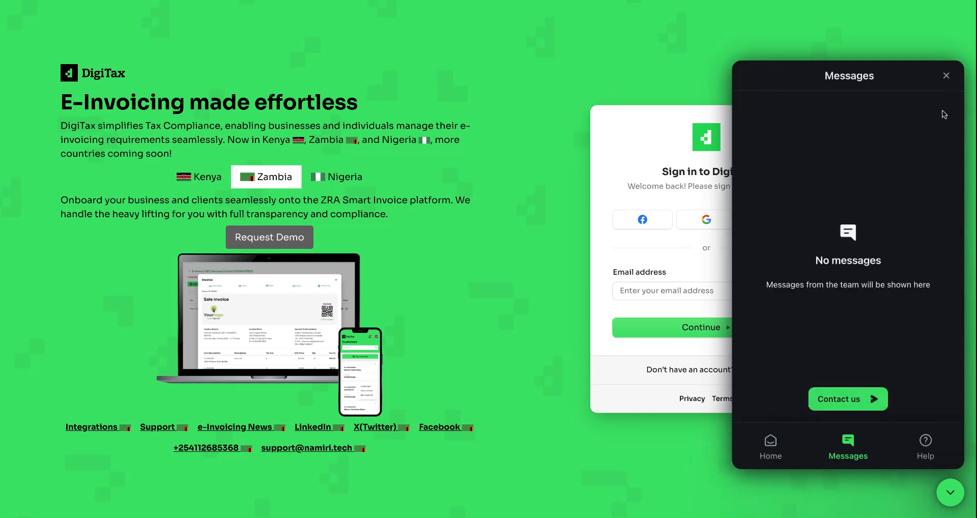
click(947, 76)
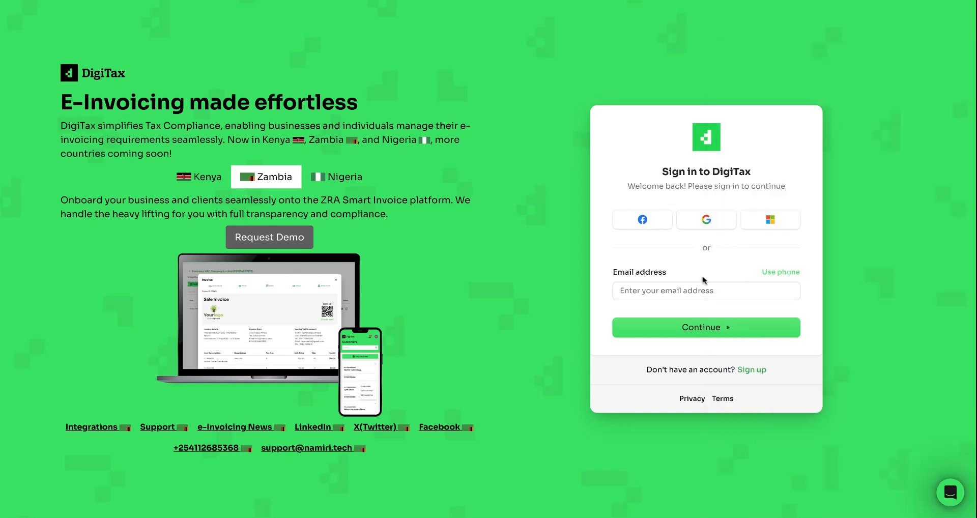
Fill in the account's saved email address and continue to the password prompt.
click(673, 290)
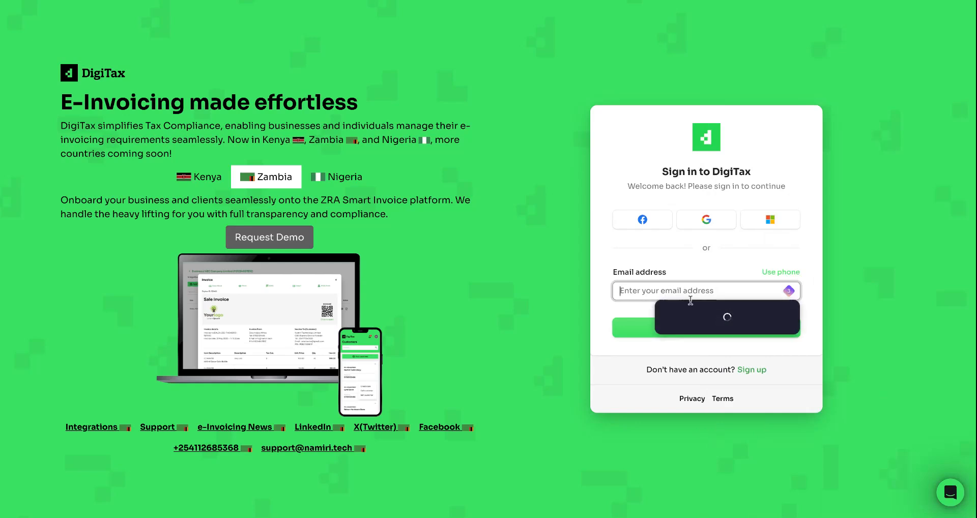
click(701, 319)
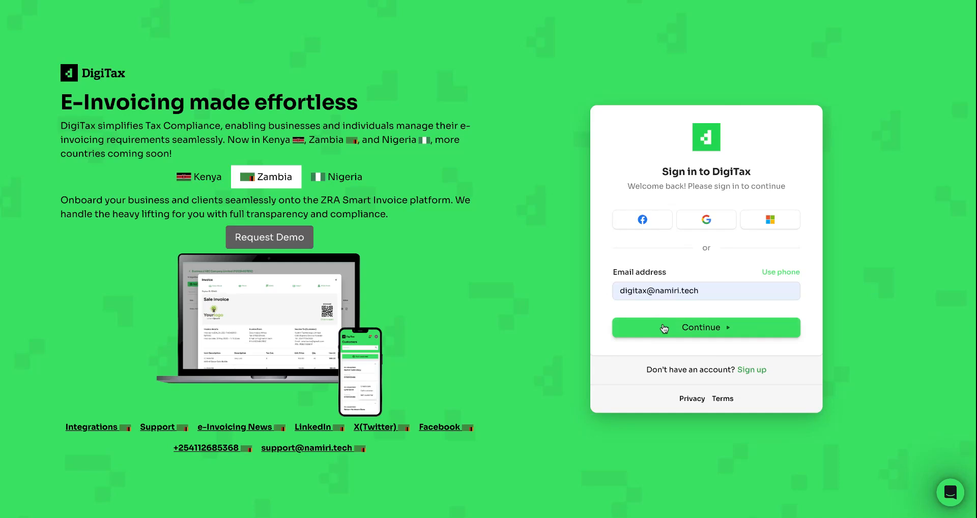
click(665, 328)
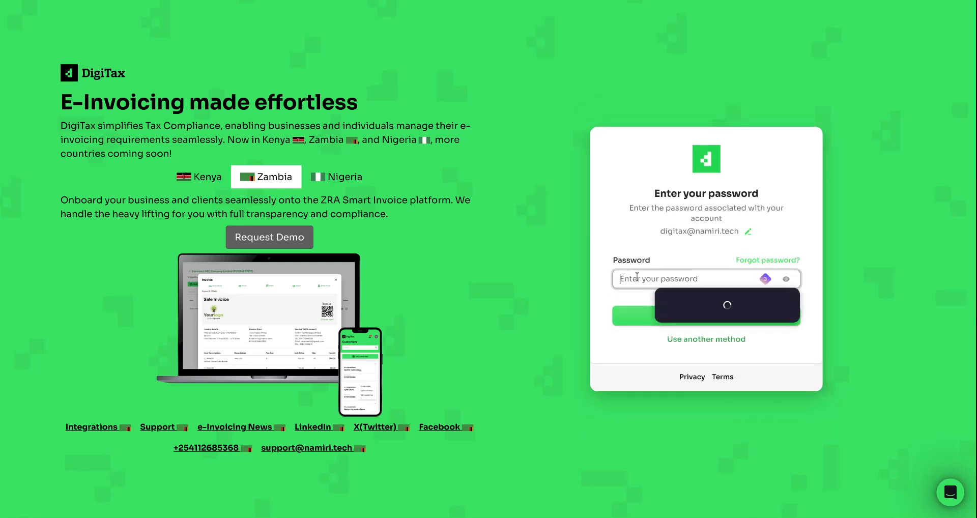
Try to sign in with the account password.
text(••••••)
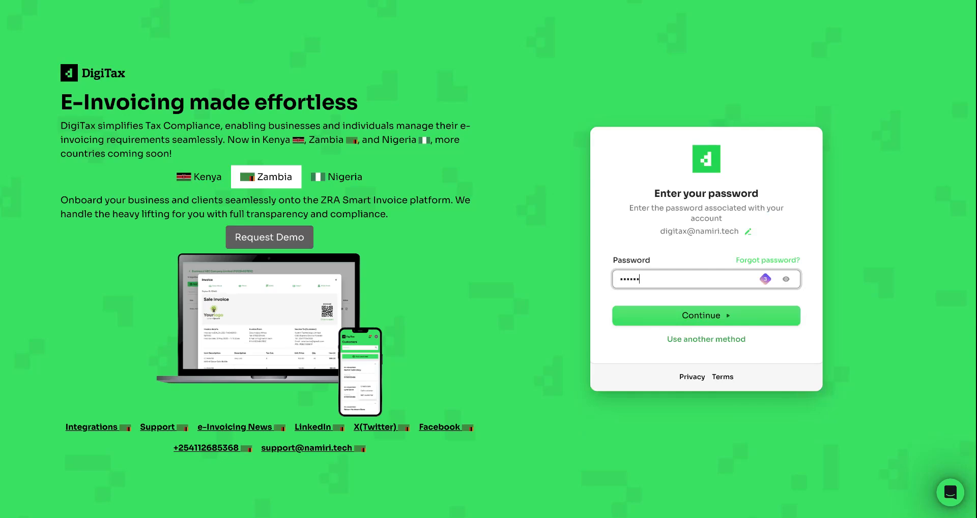
text(•••••••••)
key(Return)
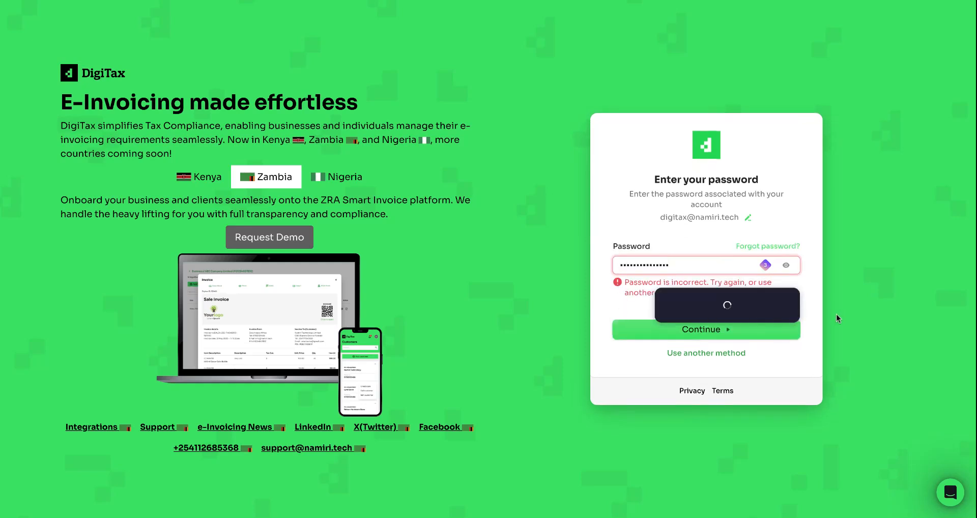
View the alternative sign-in methods and return to the password prompt.
click(715, 243)
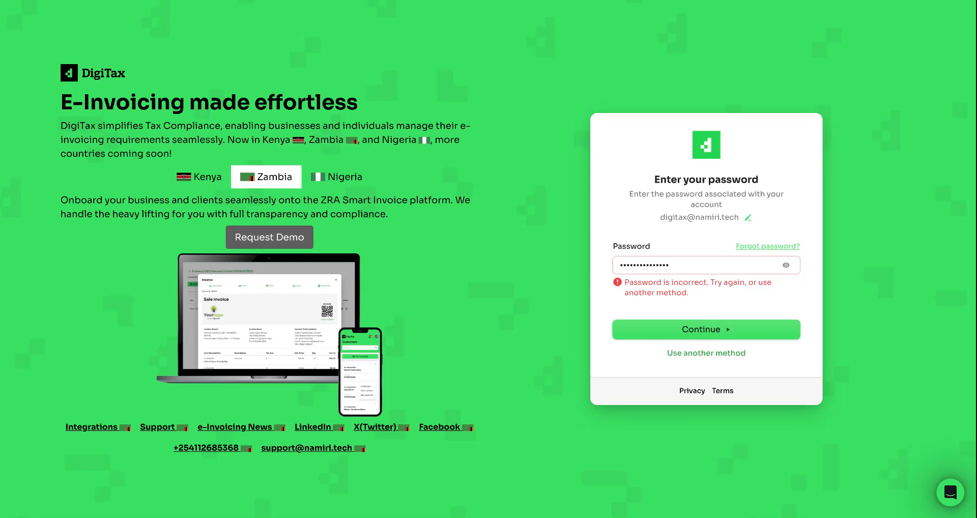
click(701, 356)
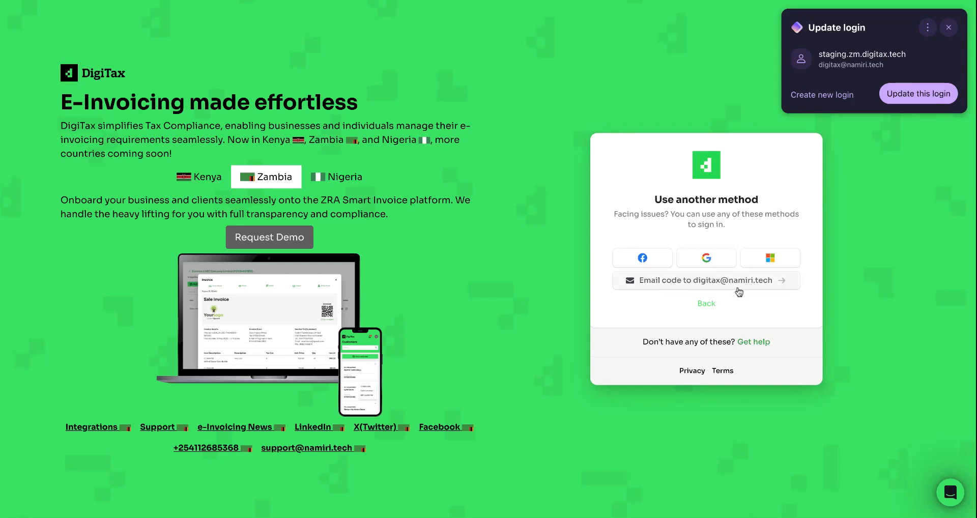
click(710, 306)
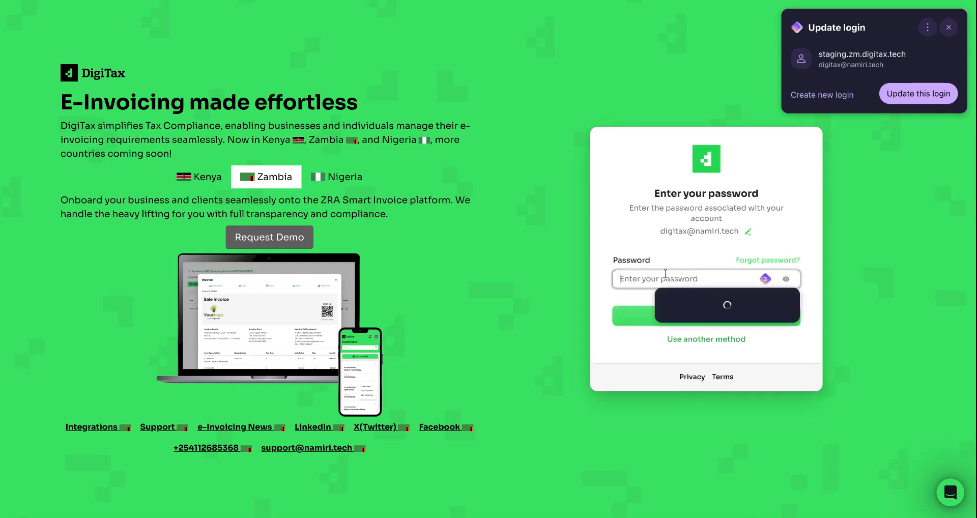
Re-enter the account password, replace its last character, and submit it again.
text(•••••)
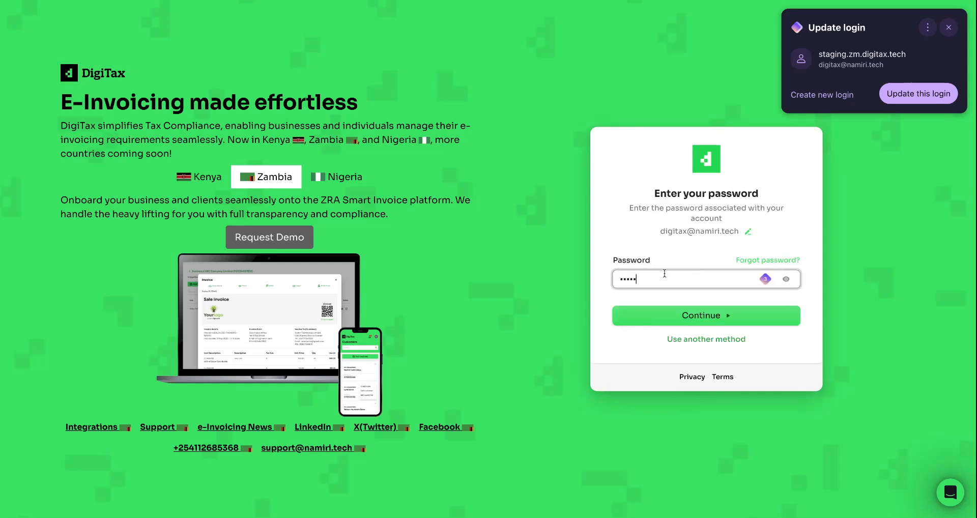
text(•••••••••)
click(699, 317)
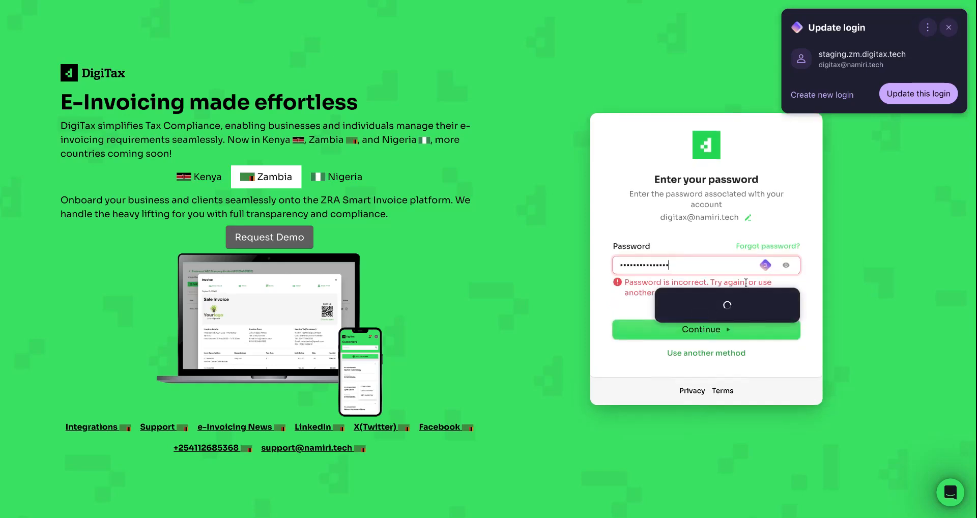
key(BackSpace)
text(x)
key(Return)
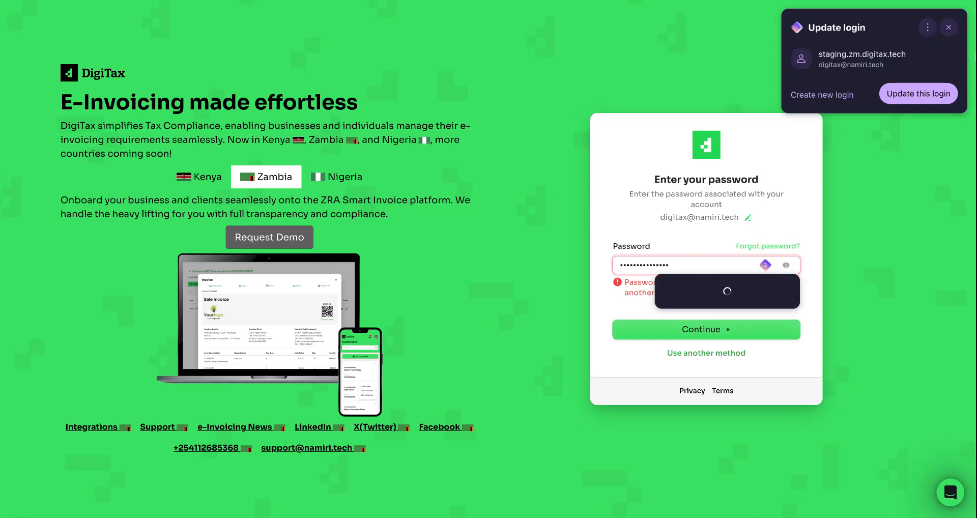
Dismiss the login-update prompt, reveal the account password to correct the mistyped character, hide it again and sign in.
click(949, 27)
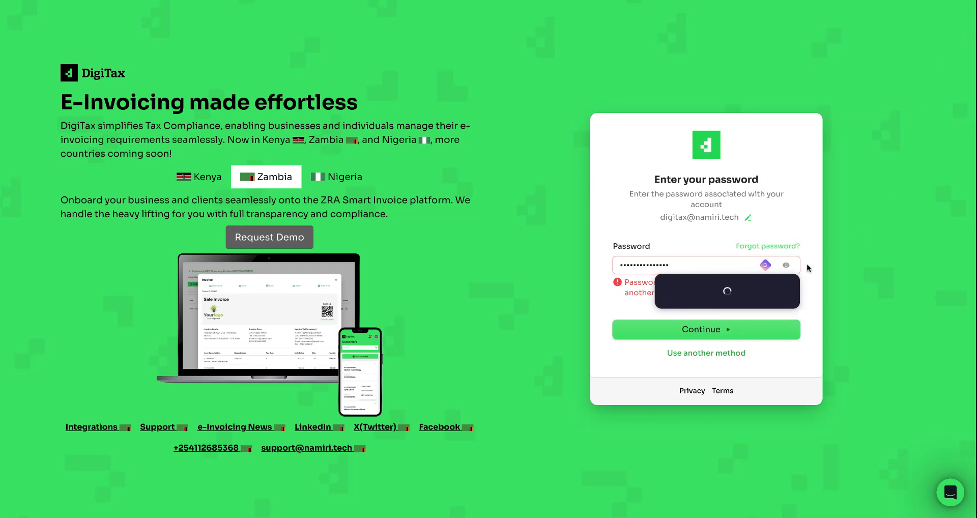
click(786, 265)
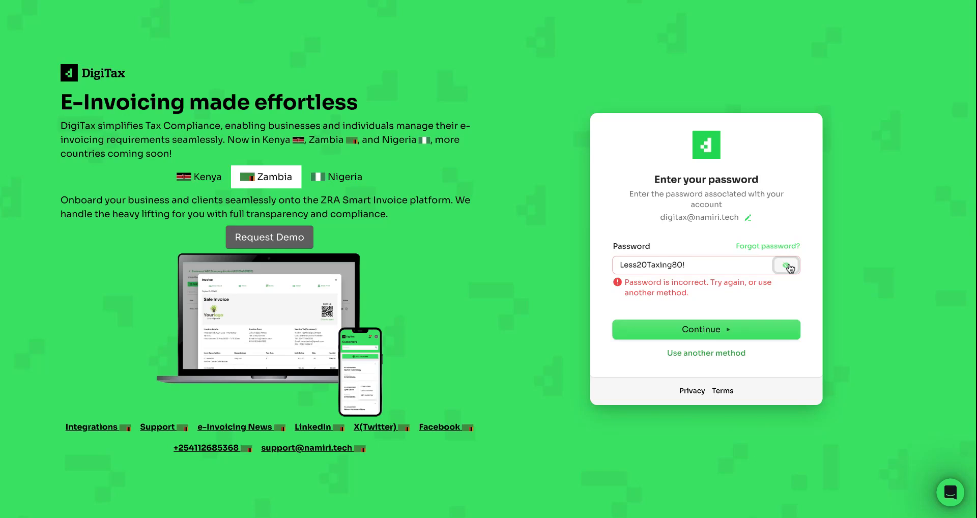
click(648, 265)
key(BackSpace)
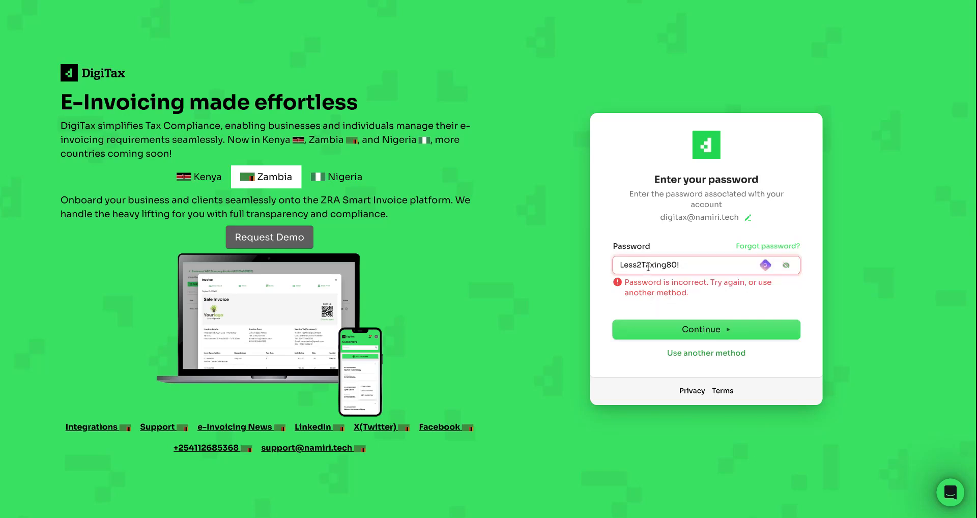
text(5)
click(787, 265)
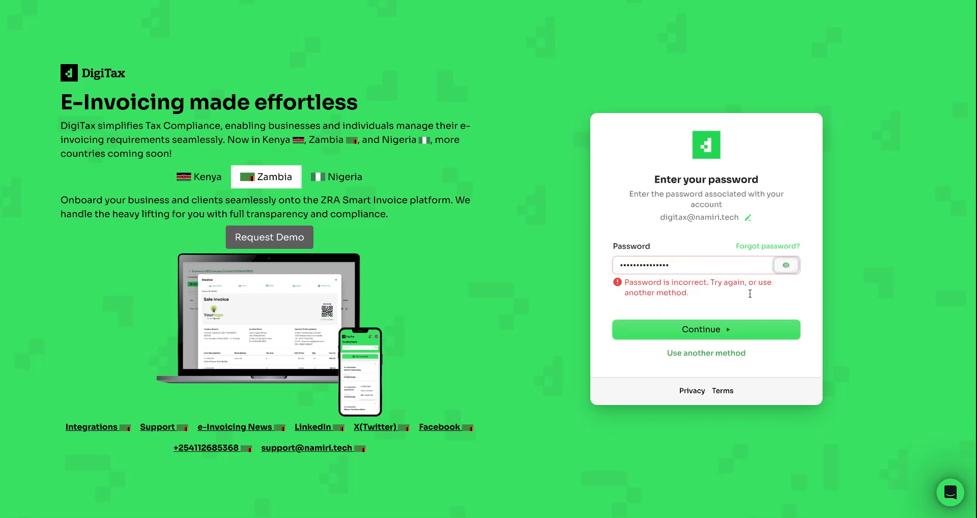
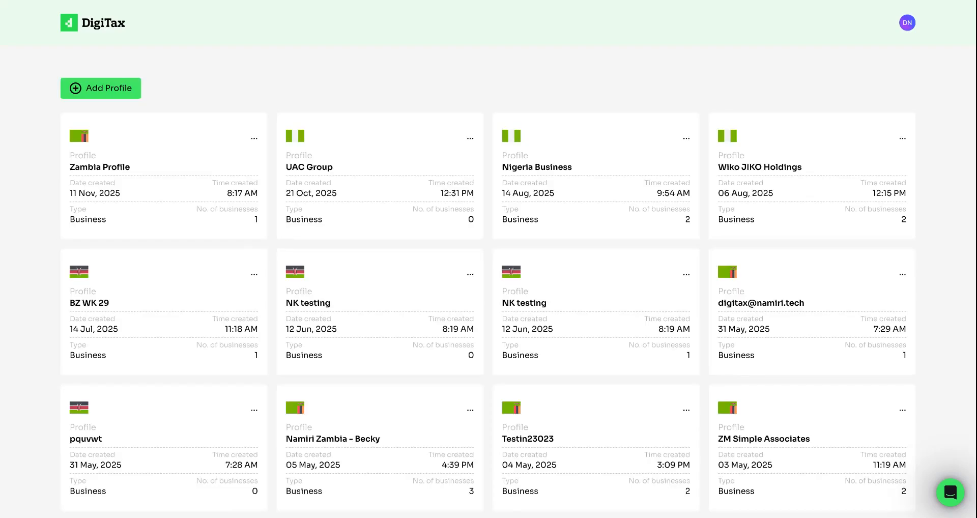
Open the account management settings, view the profile update form, and cancel it without changes.
click(908, 25)
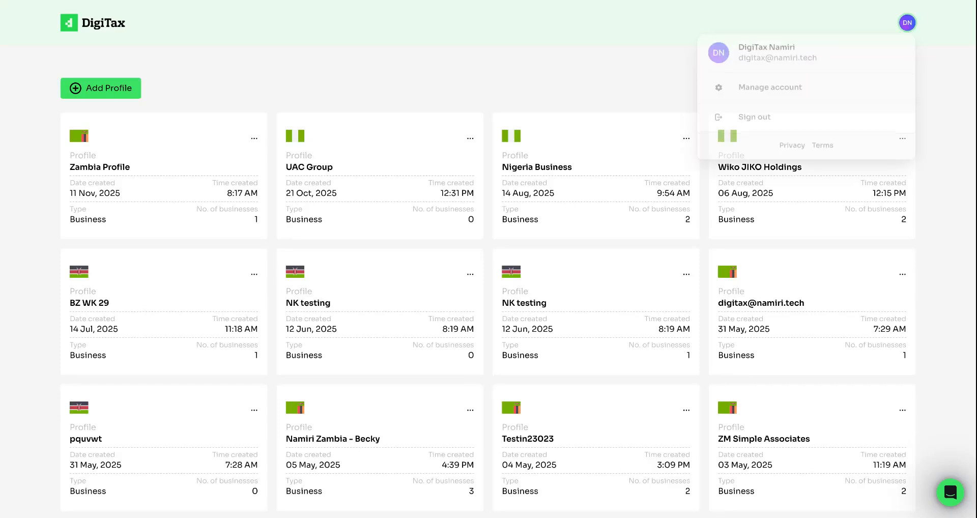
click(766, 91)
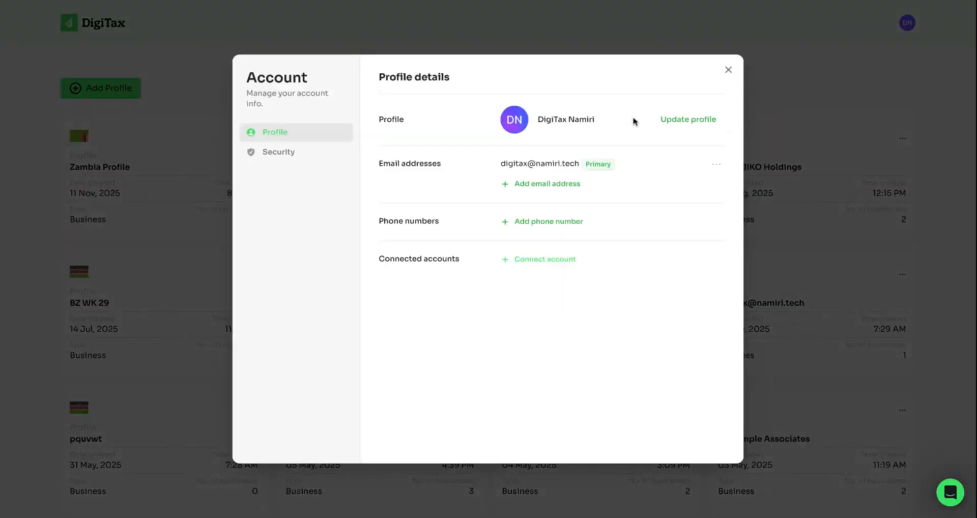
click(672, 122)
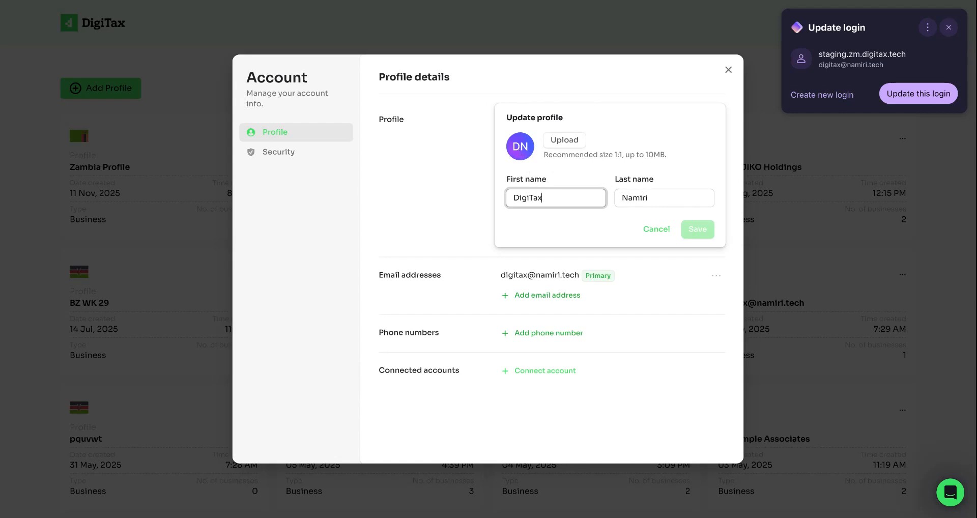
click(665, 229)
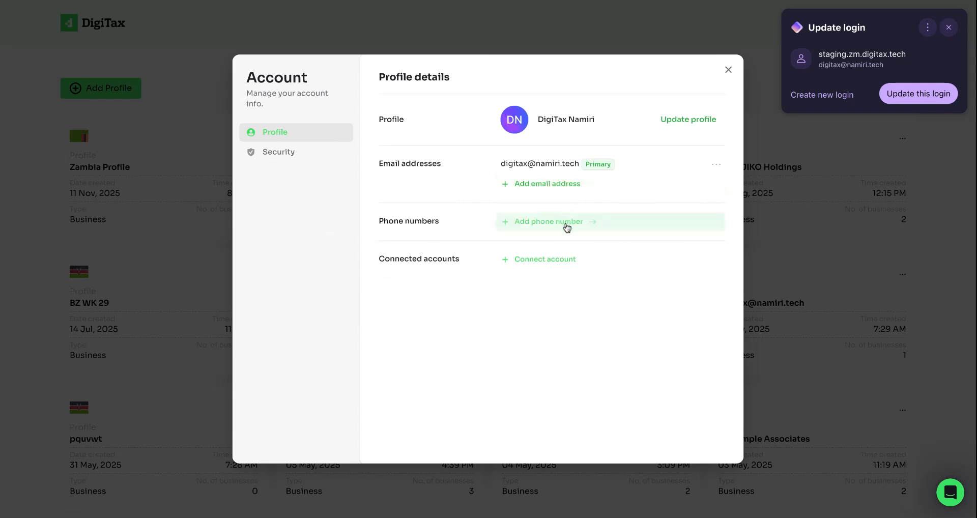
View the services available for connecting an account and the options for the primary email address.
click(547, 262)
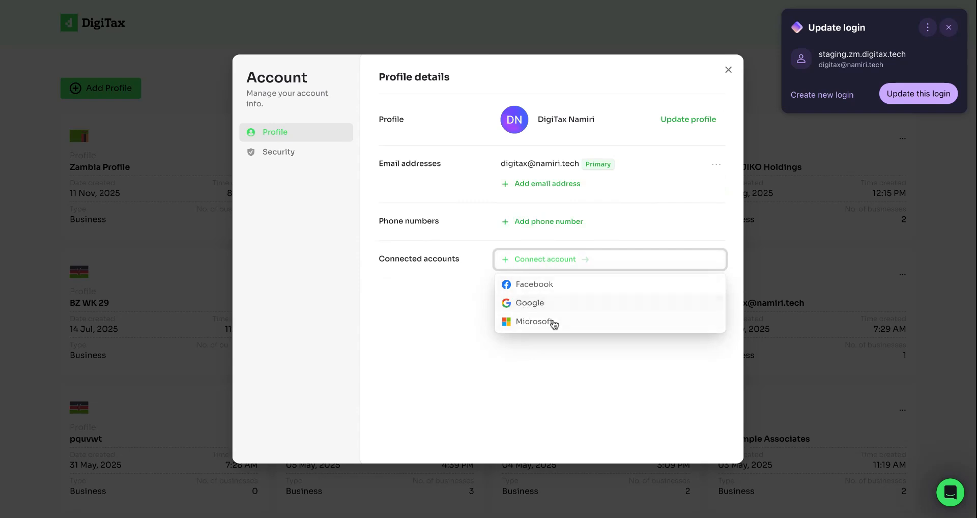
click(678, 164)
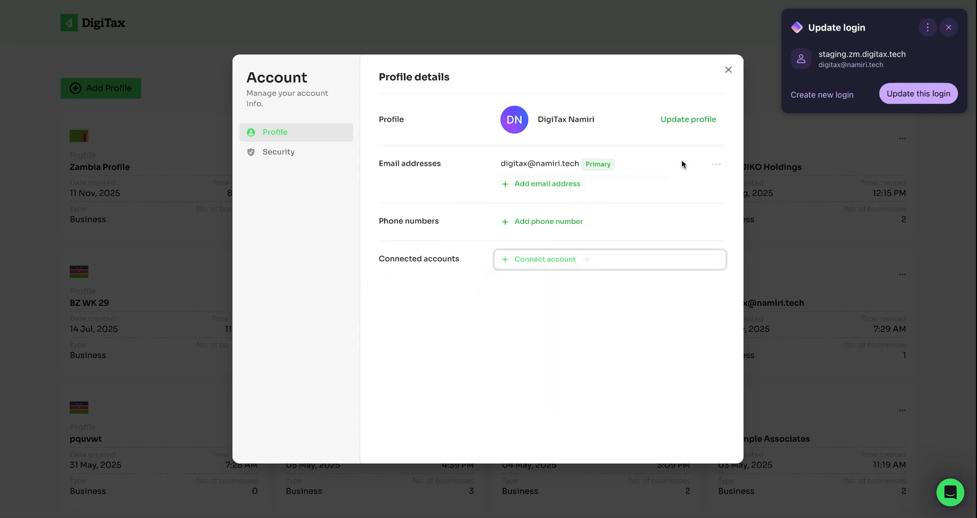
click(716, 164)
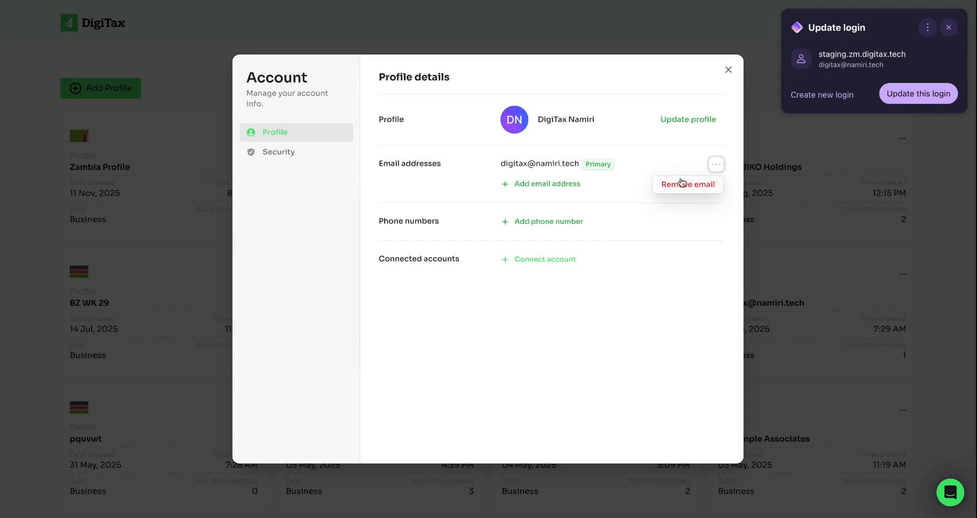
View the security settings and authenticator application setup, cancel the setup, and close the account settings and login-update prompt.
click(315, 152)
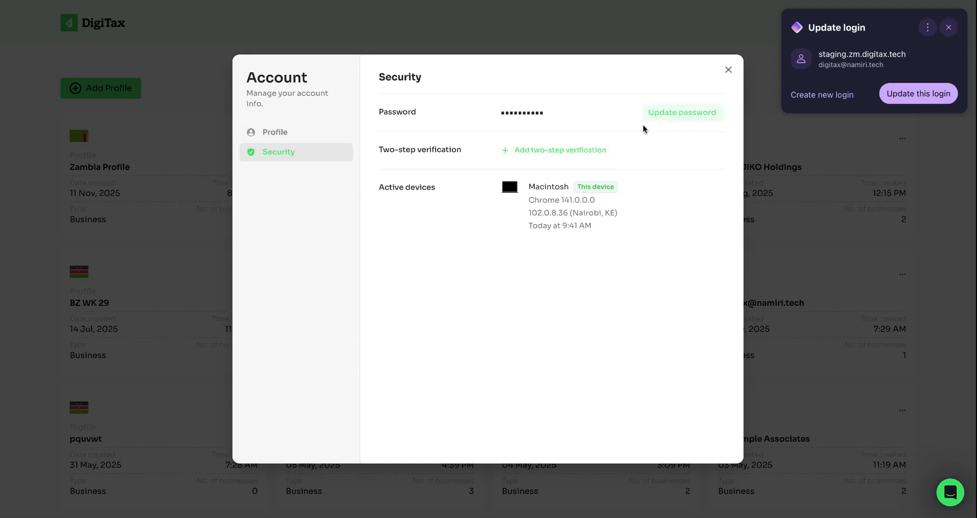
click(561, 152)
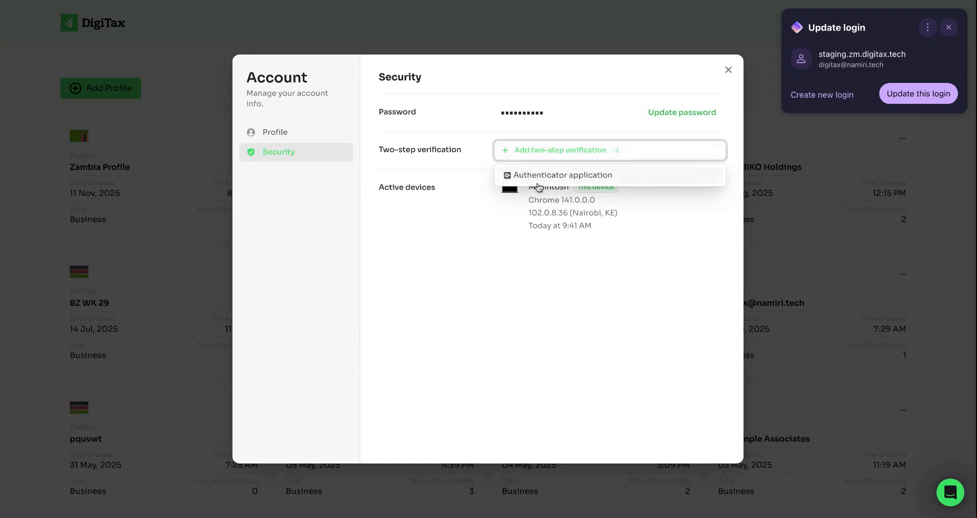
click(545, 176)
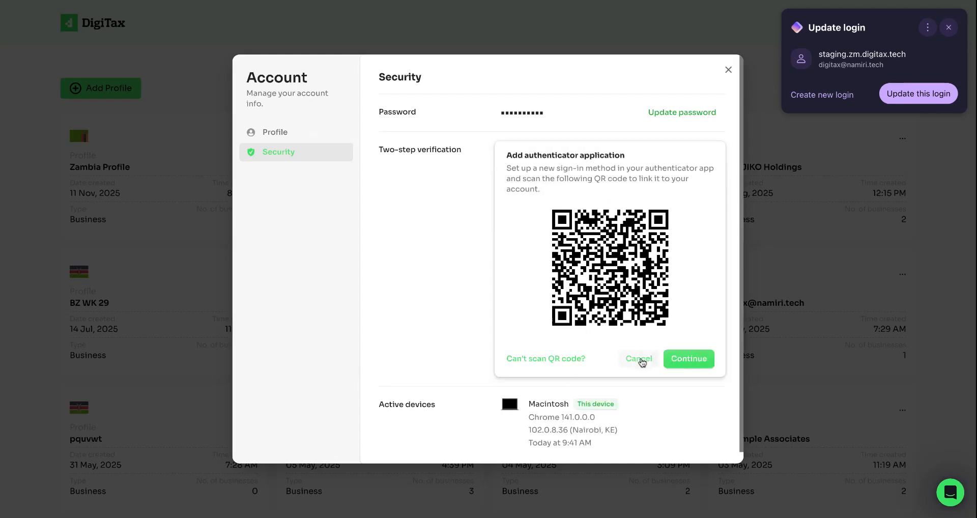
click(640, 363)
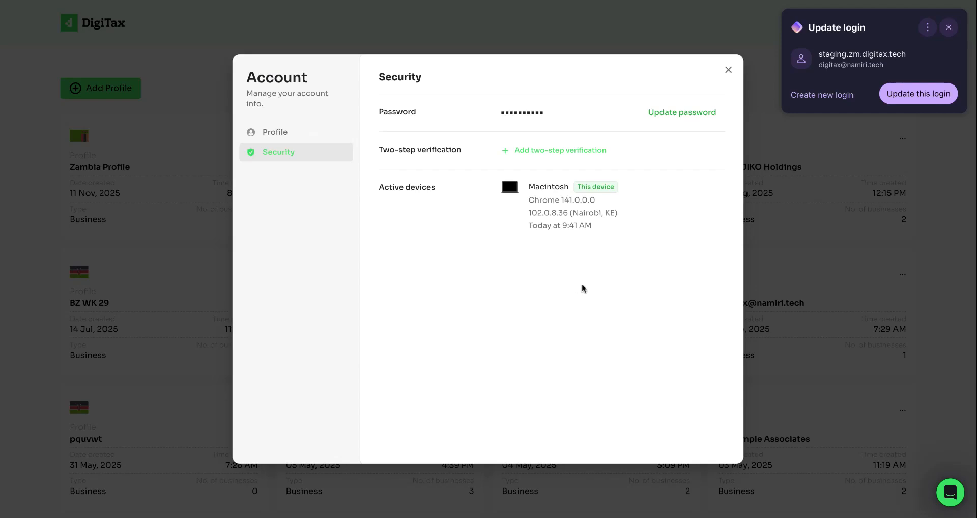
click(729, 70)
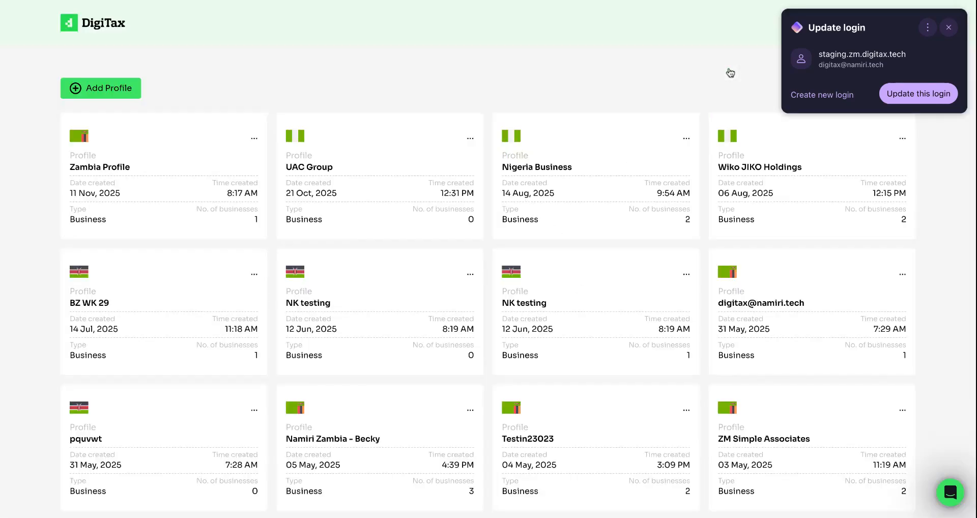
click(949, 28)
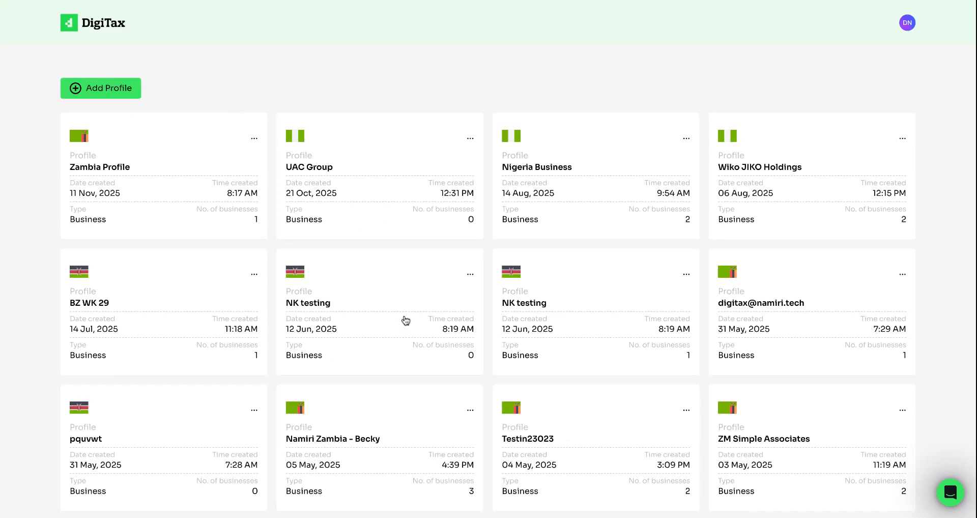
Review the country and type options for adding a new profile without saving it, and look over the existing profile cards.
click(125, 91)
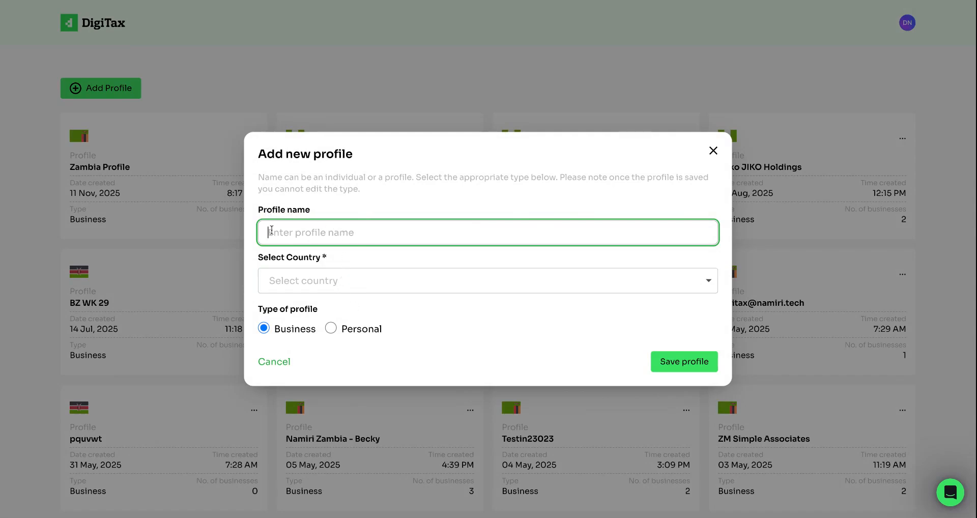
click(275, 283)
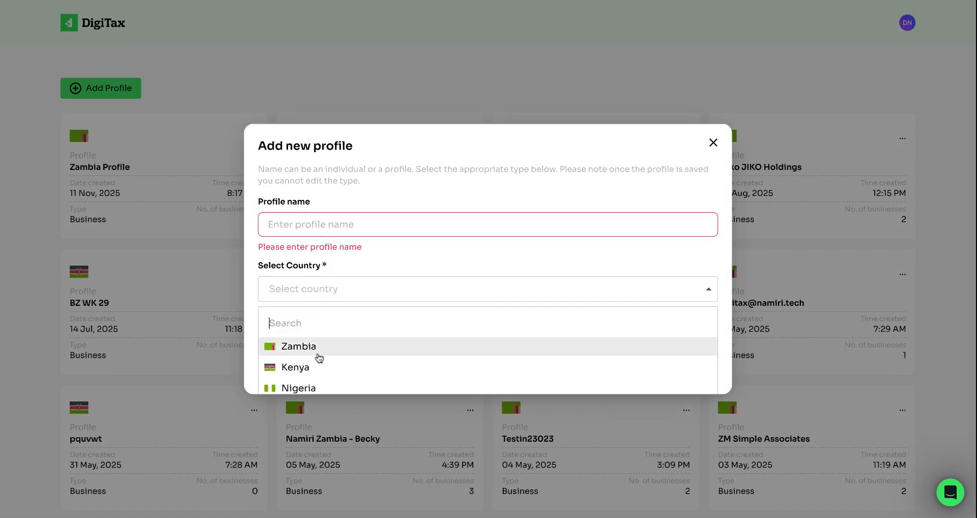
click(355, 261)
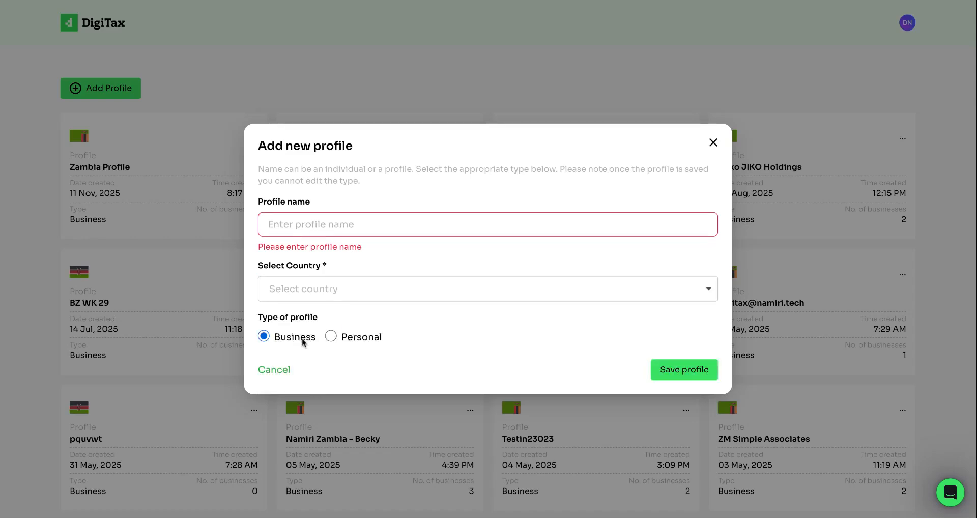
double_click(360, 337)
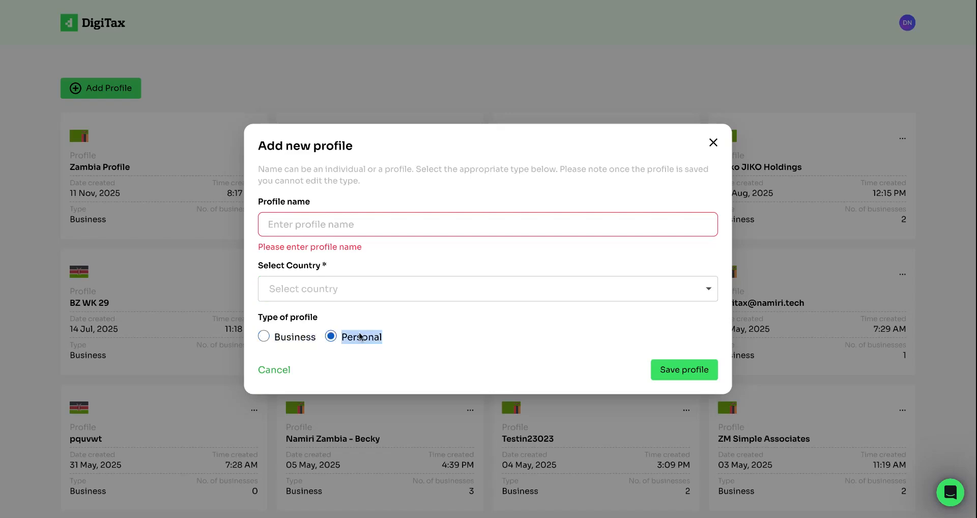
click(359, 336)
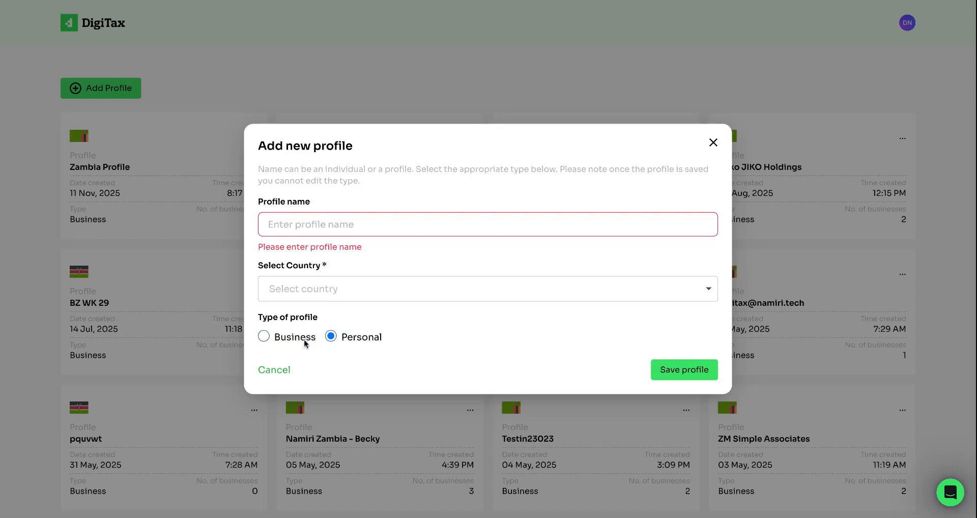
click(263, 337)
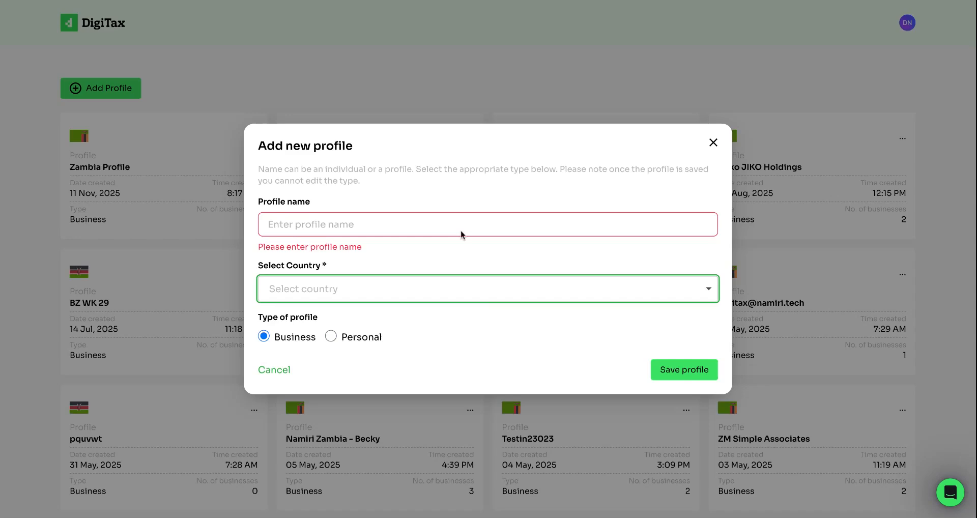
click(712, 143)
scroll(573, 168, down, 3)
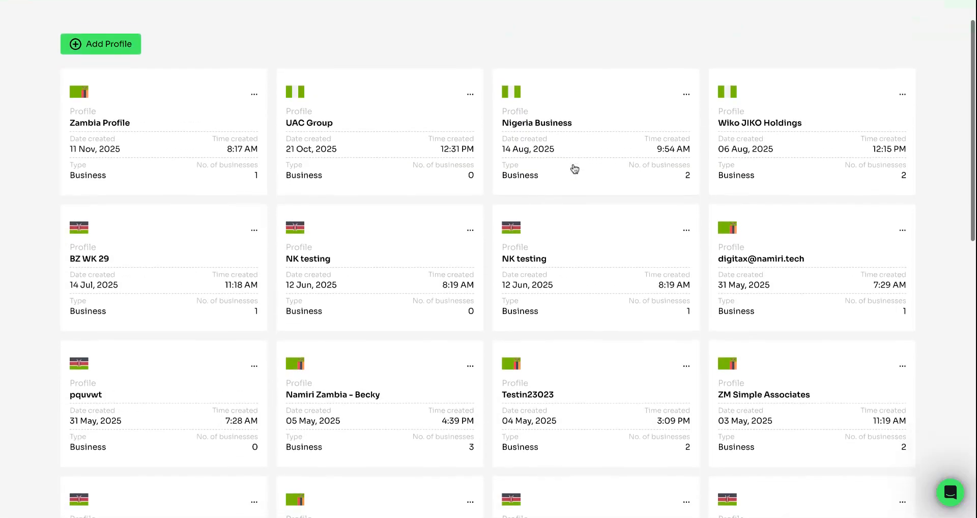
scroll(575, 169, down, 1)
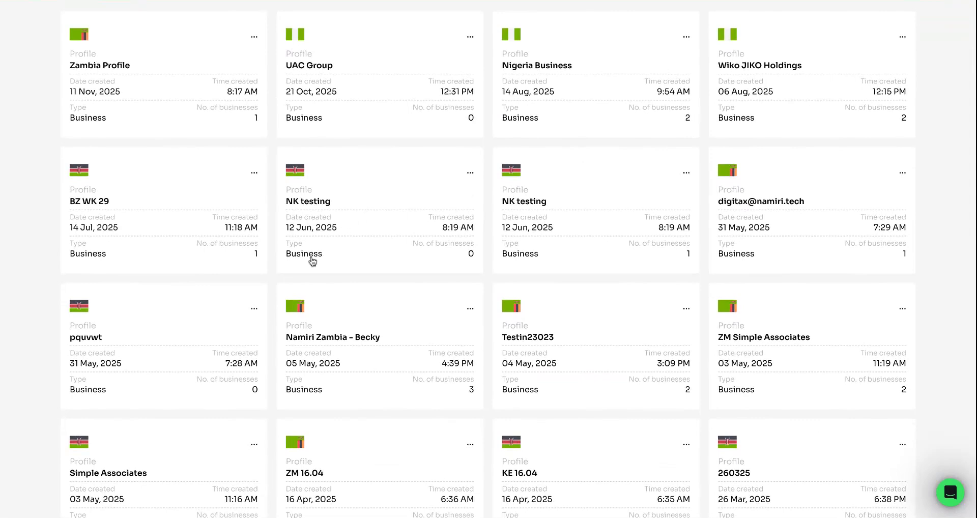
scroll(518, 331, down, 6)
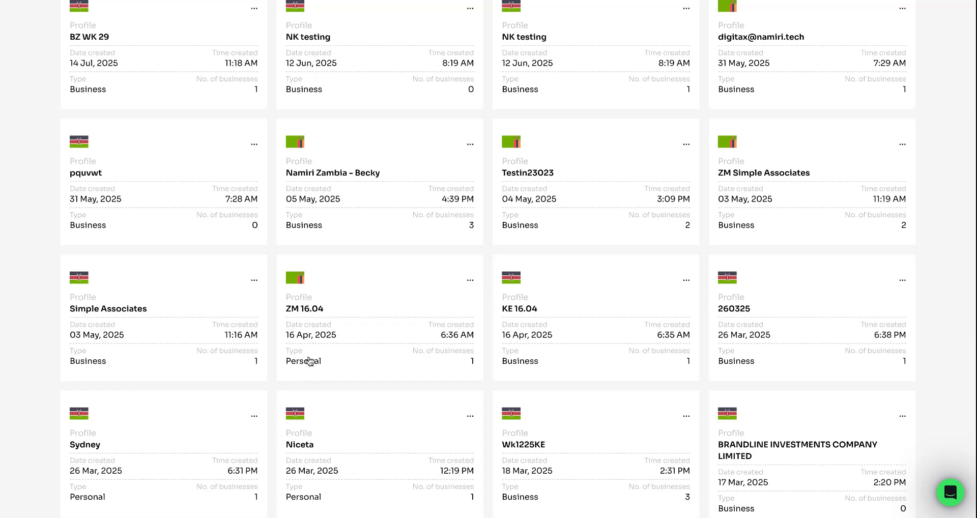
scroll(356, 334, up, 5)
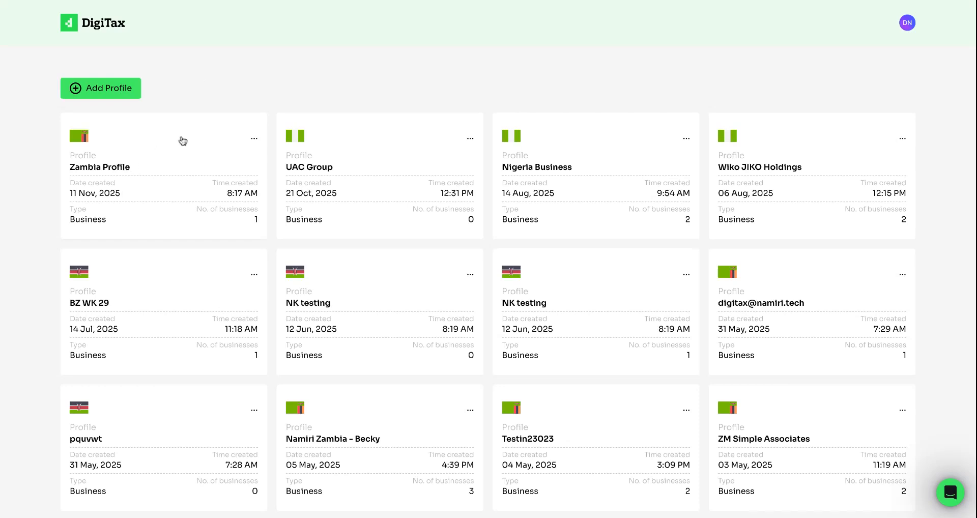
Rename the Zambia Profile to Zambia and save the profile.
click(255, 140)
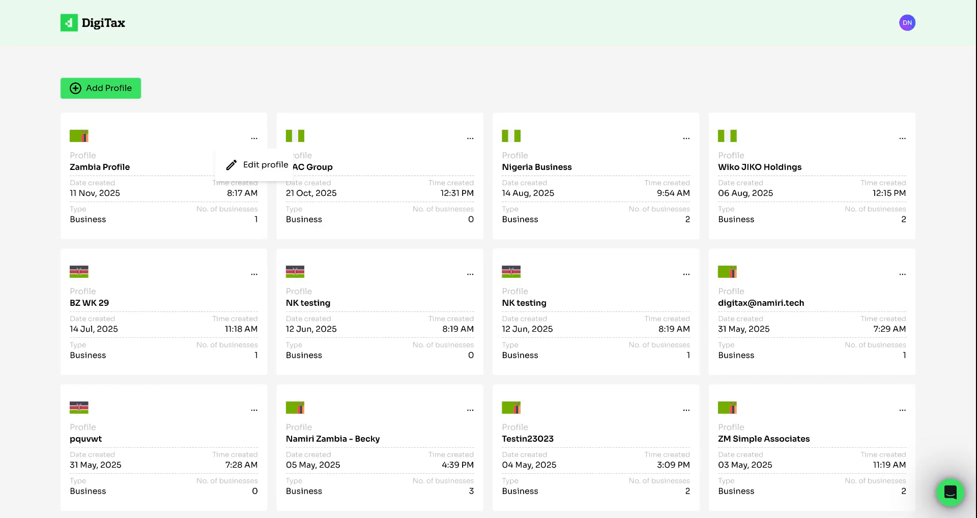
click(263, 165)
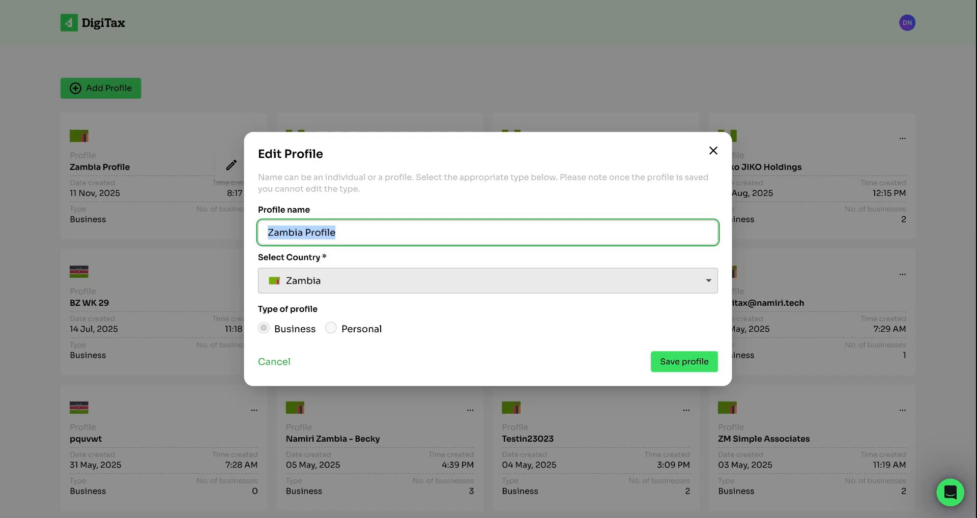
click(345, 233)
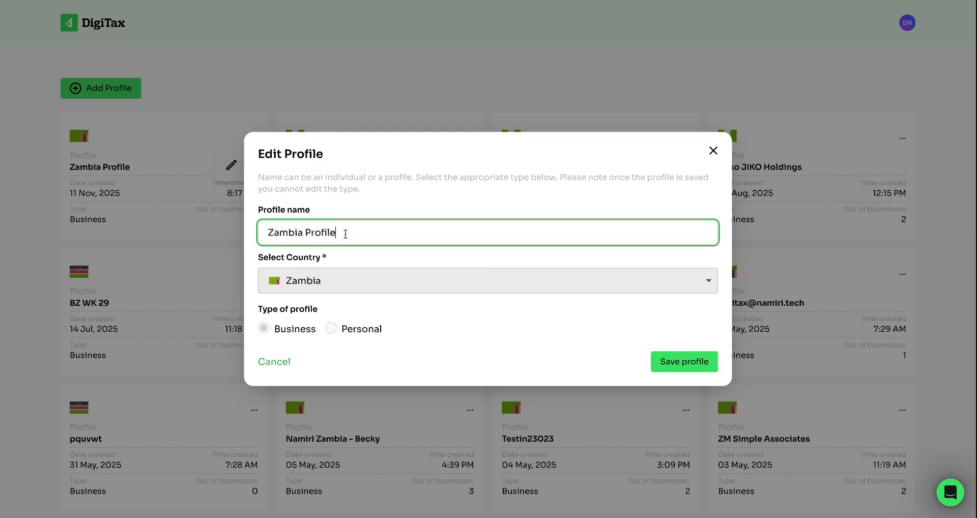
double_click(314, 236)
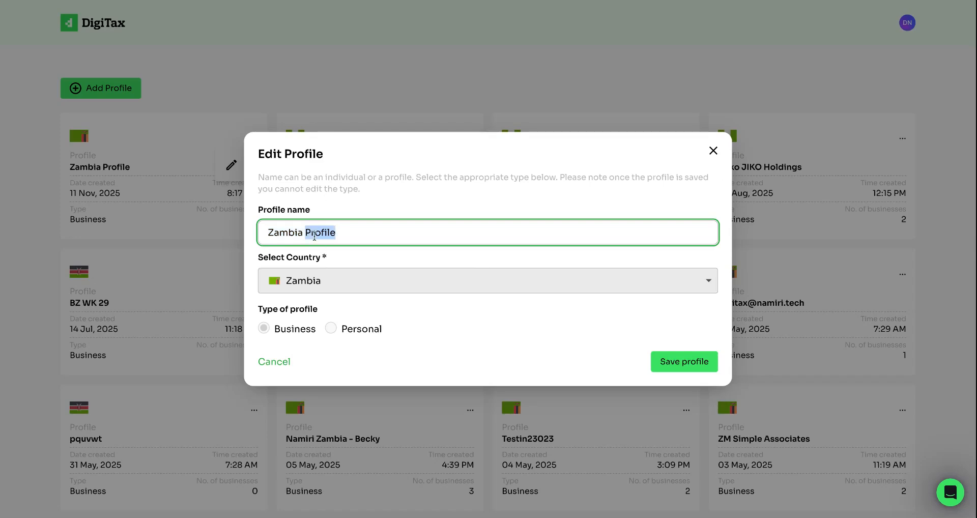
key(BackSpace)
click(681, 365)
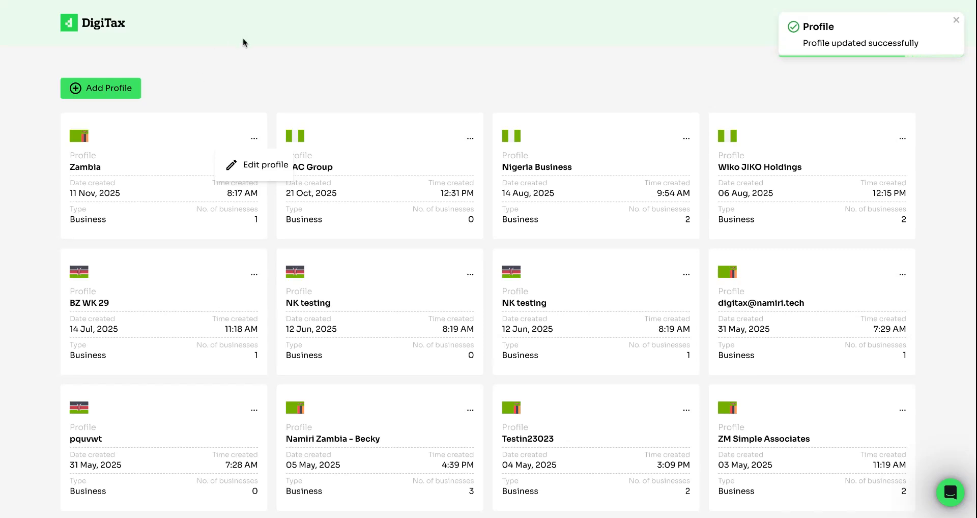
click(227, 79)
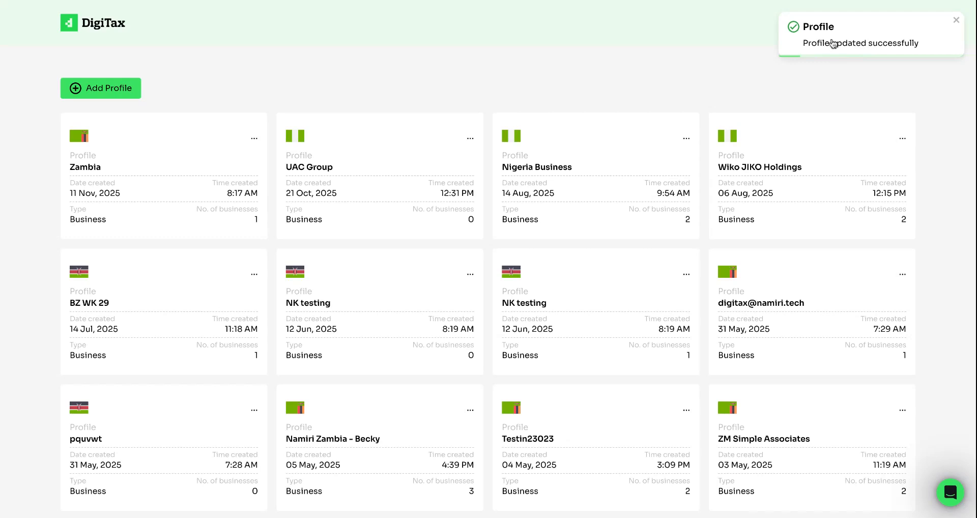
Open the Zambia profile and start adding a new business with the Test option selected.
click(125, 174)
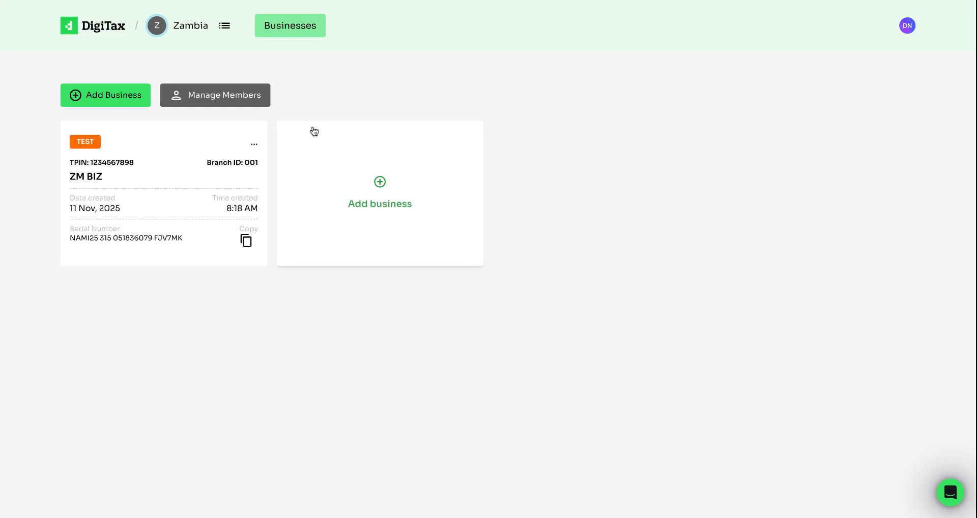
click(108, 96)
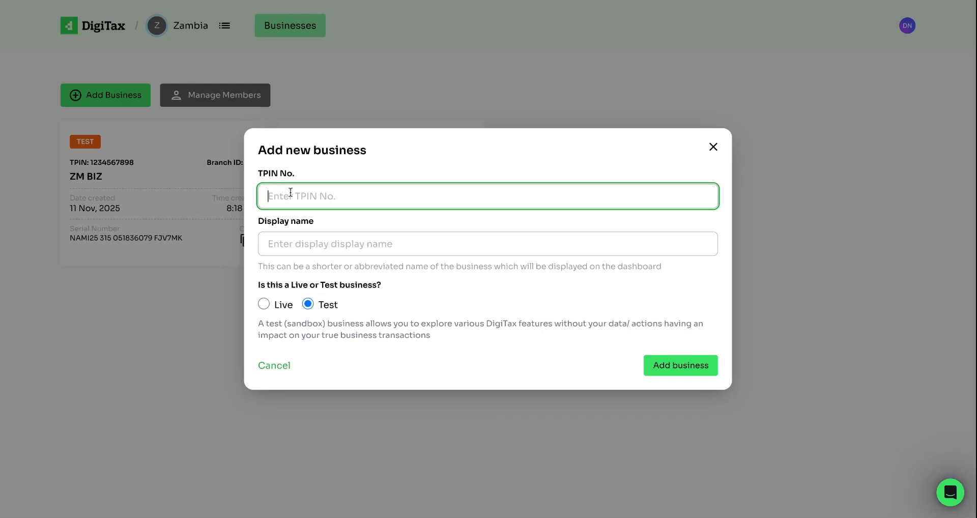
click(279, 247)
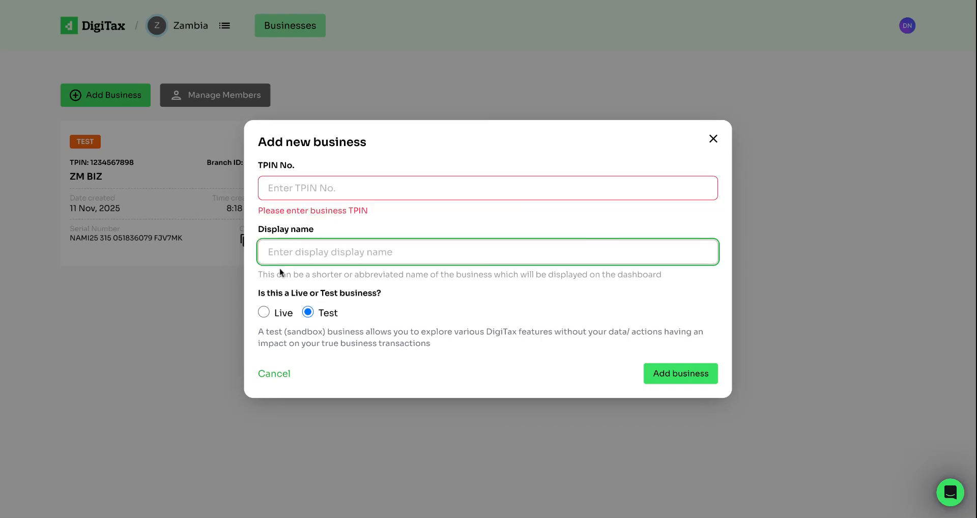
click(304, 312)
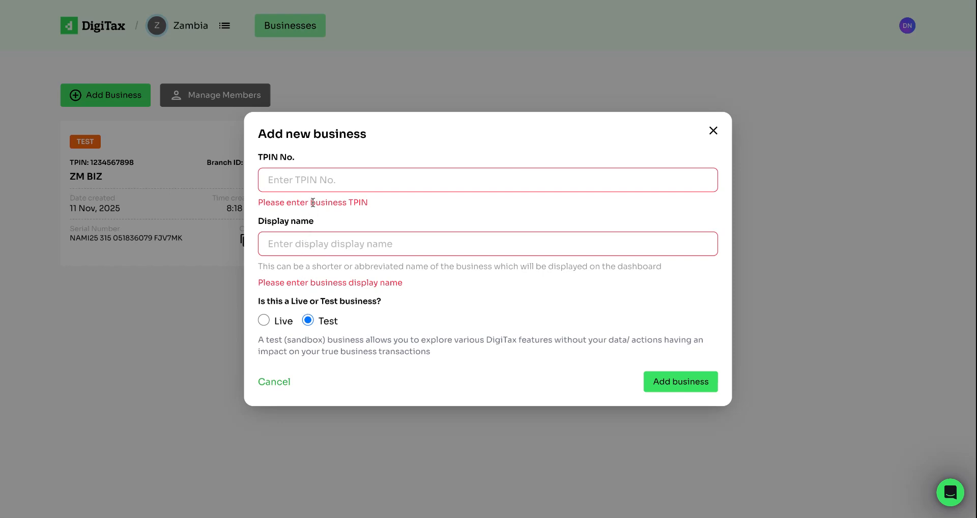
Enter the TPIN number for the new business.
click(323, 176)
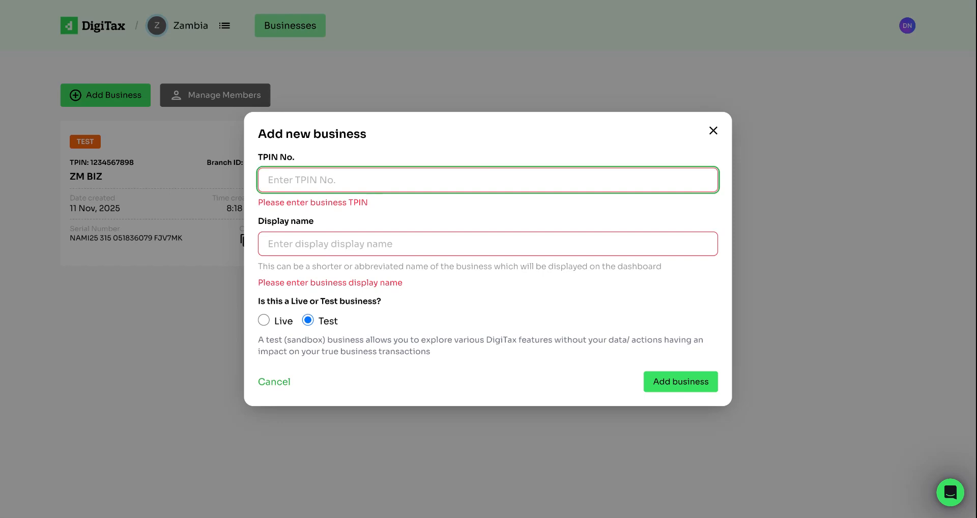
text(123456)
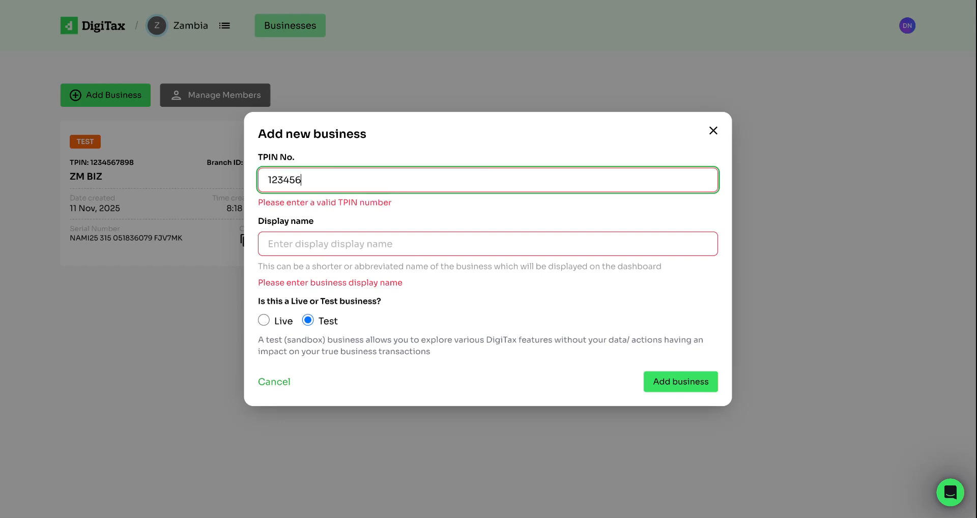
text(7898)
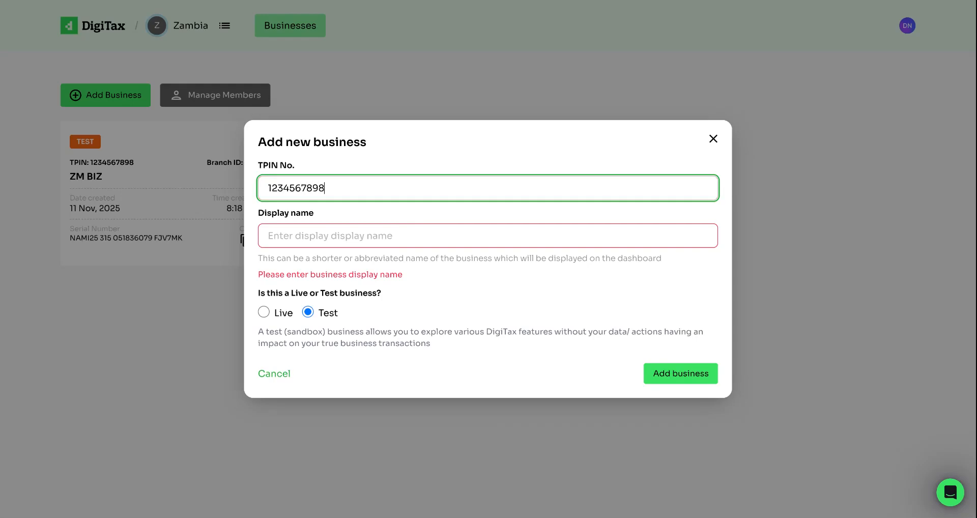
key(BackSpace)
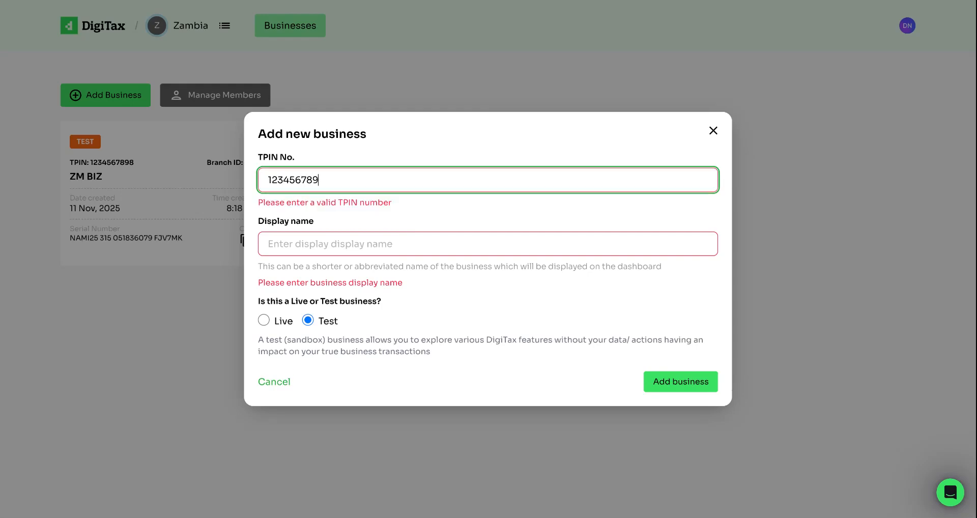
text(8)
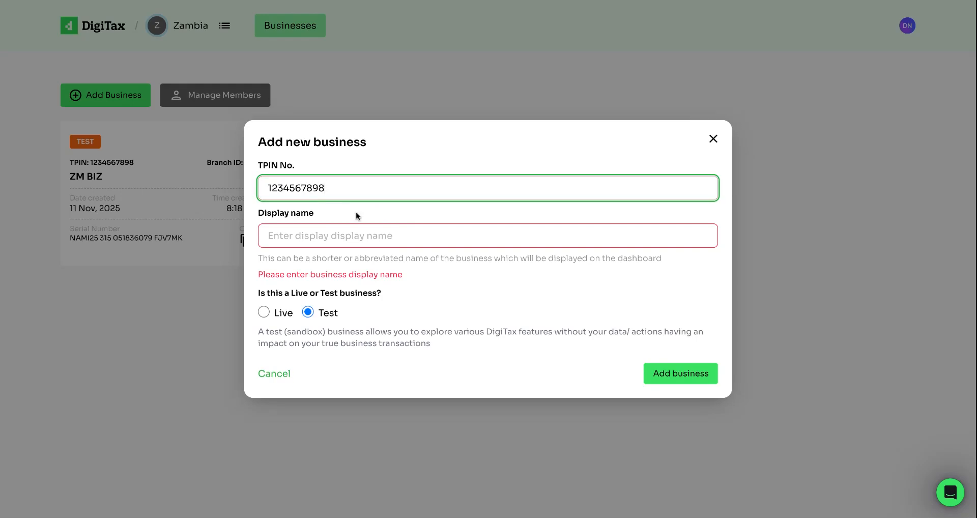
drag(343, 188, 243, 186)
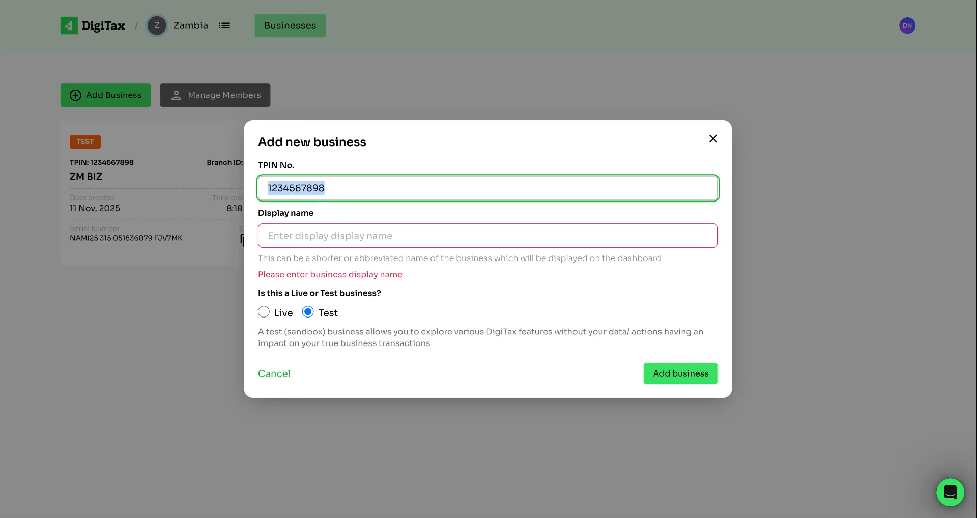
Set the new test business's display name to Zambia Business and add the business.
click(303, 233)
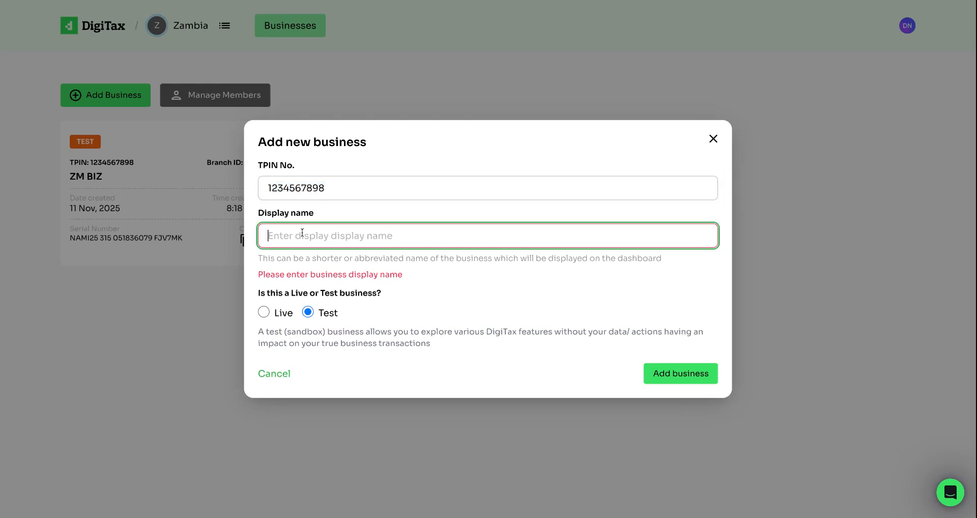
text(ZM BIZ)
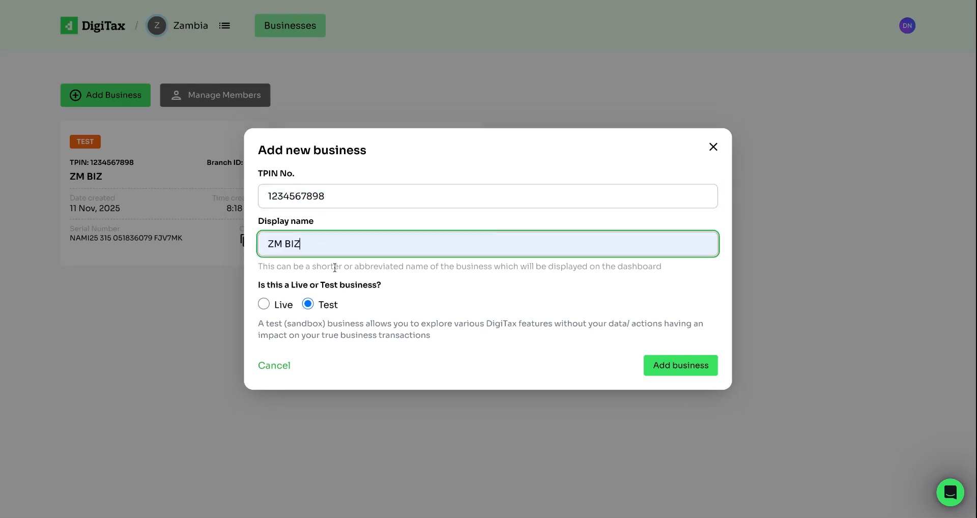
key(BackSpace)
key(BackSpace)
key(BackSpace)
key(BackSpace)
key(BackSpace)
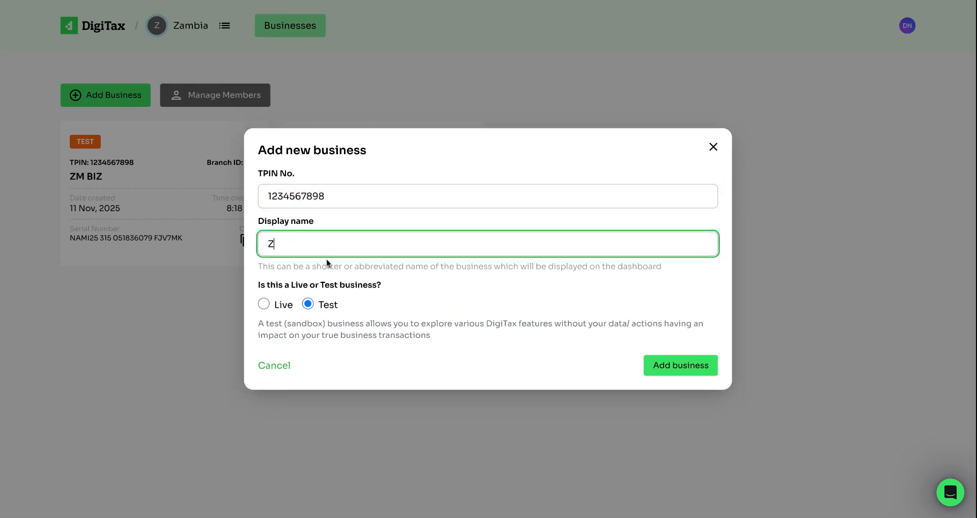
text(ambia Business)
click(670, 371)
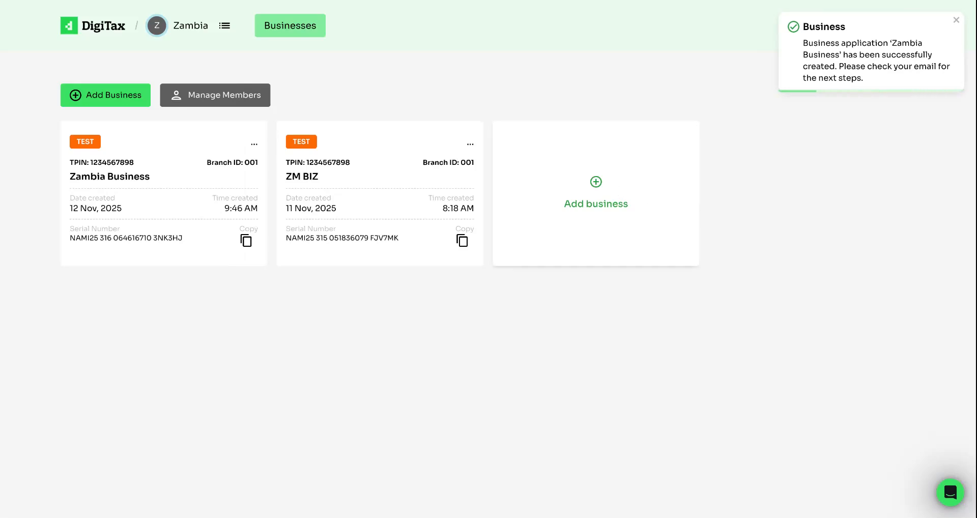
Review the Live option in the form for another new business and close the form without adding it.
click(594, 185)
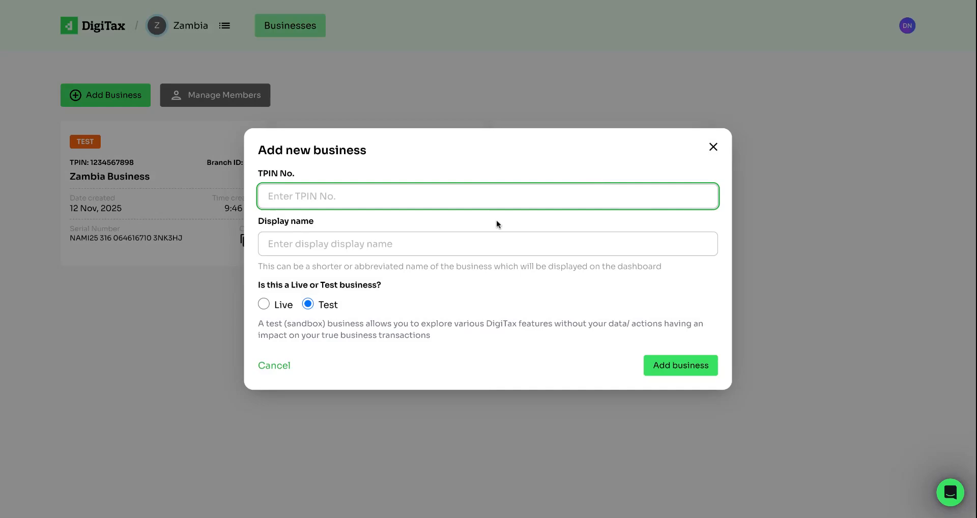
click(263, 304)
click(264, 312)
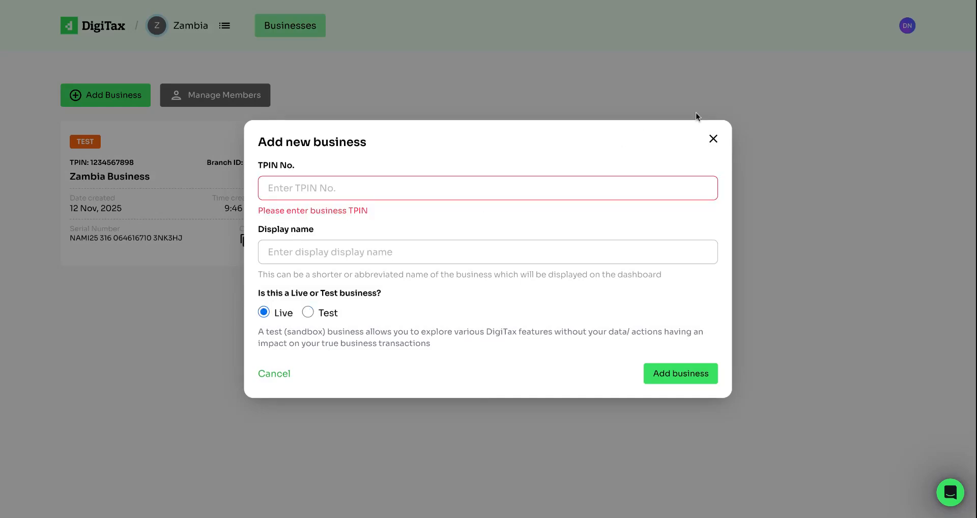
click(714, 139)
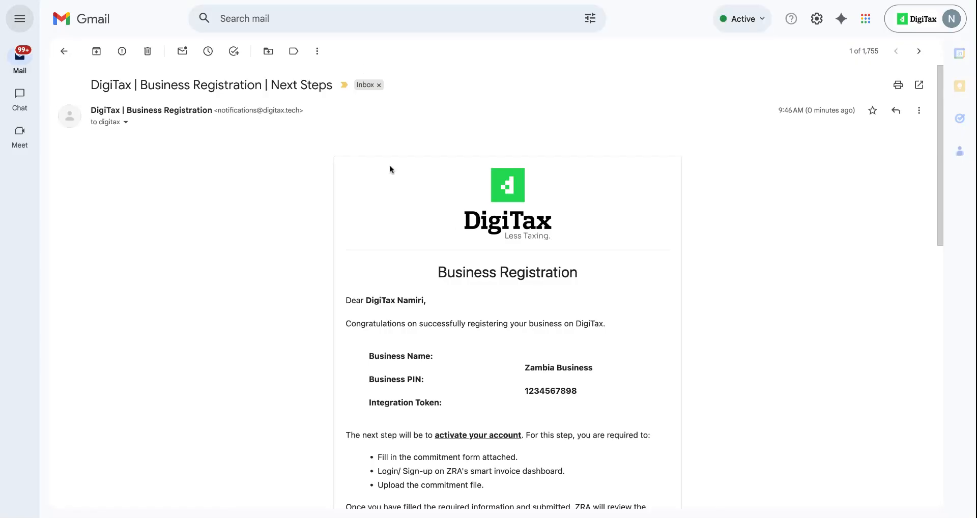
Read the DigiTax business registration email in Gmail, examining the account activation requirements and the options for integration and dashboard users.
scroll(424, 281, down, 1)
scroll(425, 281, up, 1)
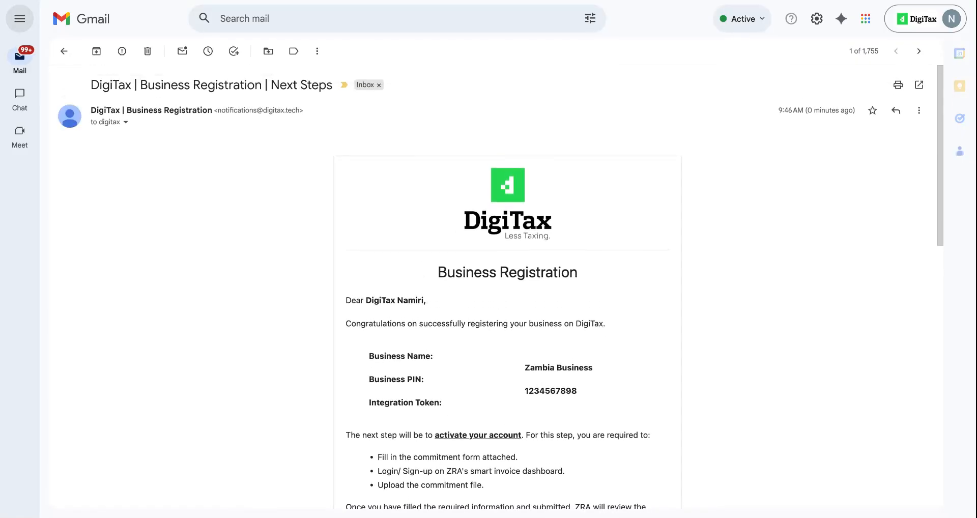
scroll(479, 298, down, 3)
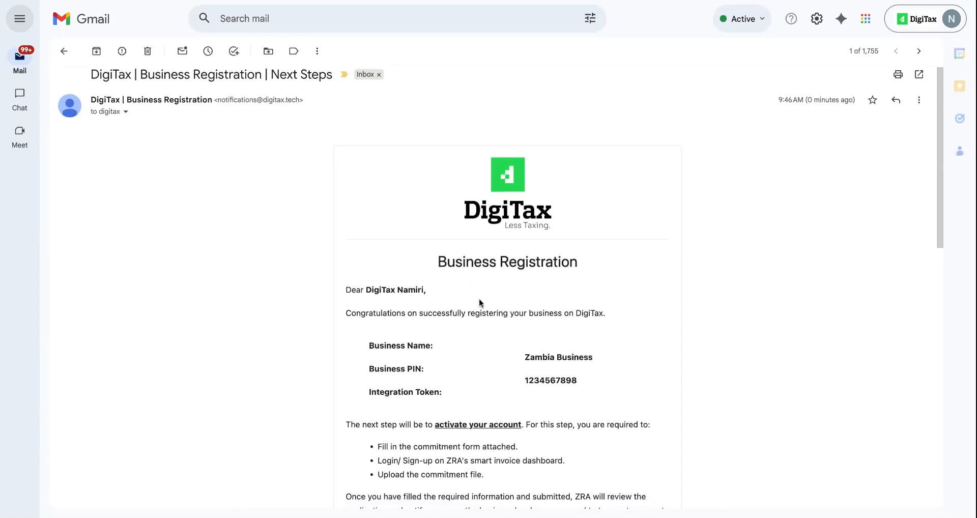
scroll(481, 294, down, 2)
scroll(481, 292, down, 2)
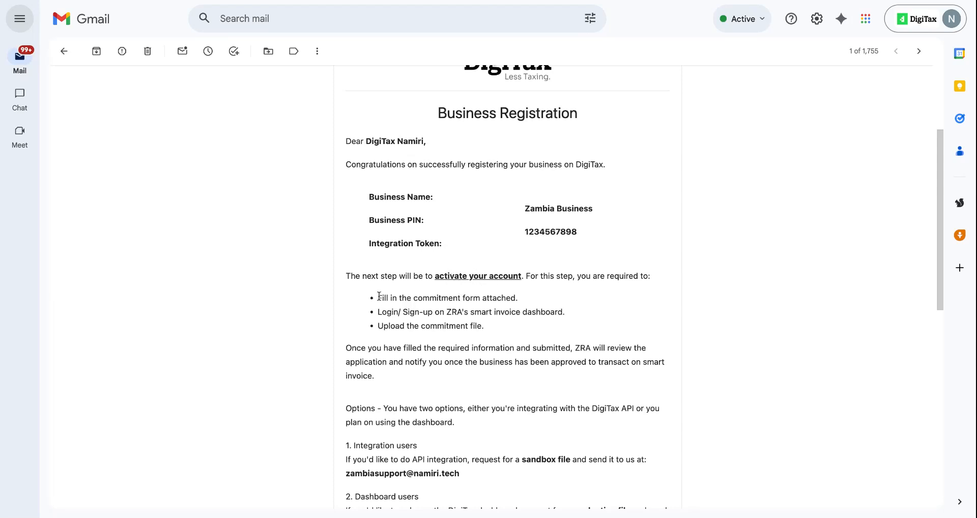
drag(378, 298, 493, 329)
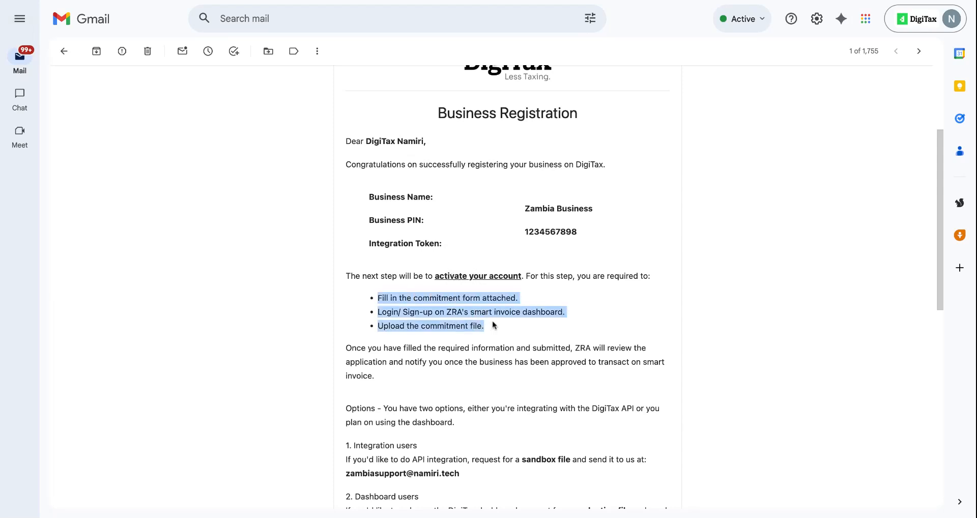
click(465, 308)
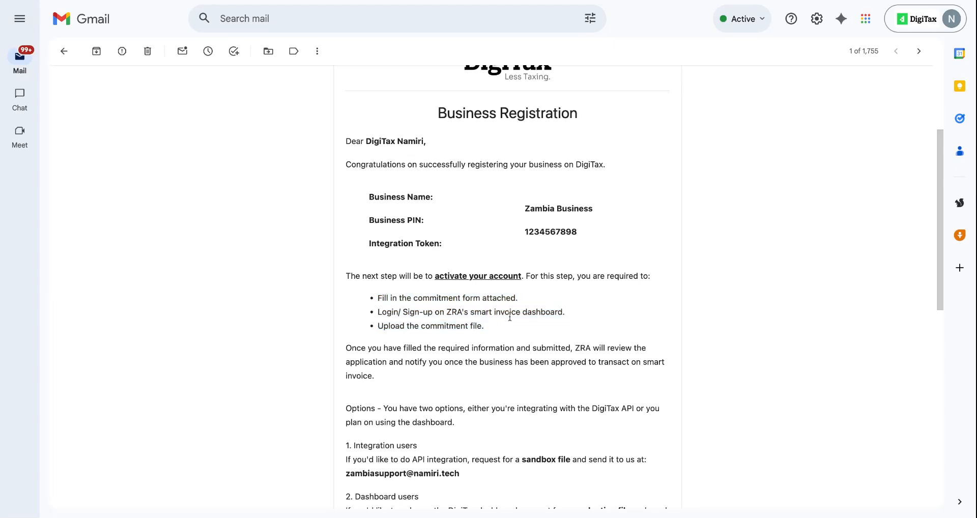
scroll(510, 316, down, 7)
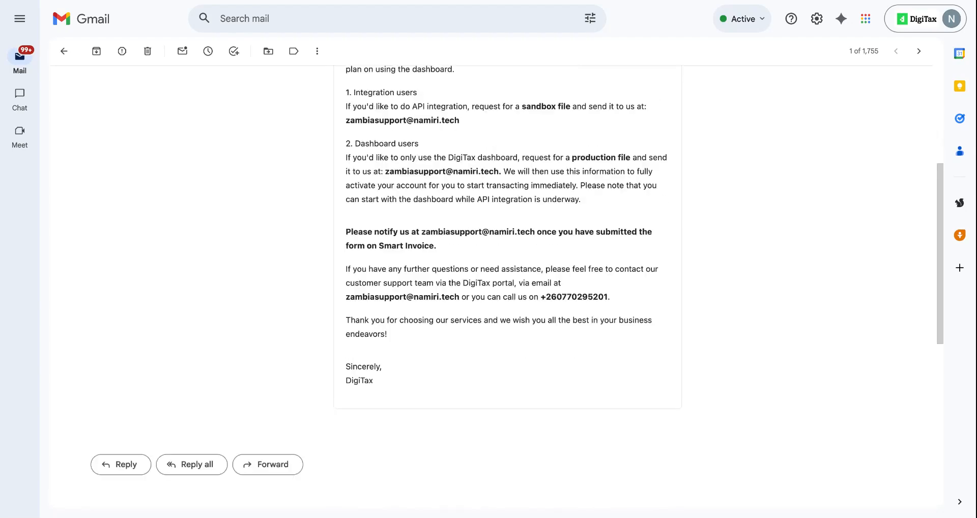
scroll(507, 285, up, 9)
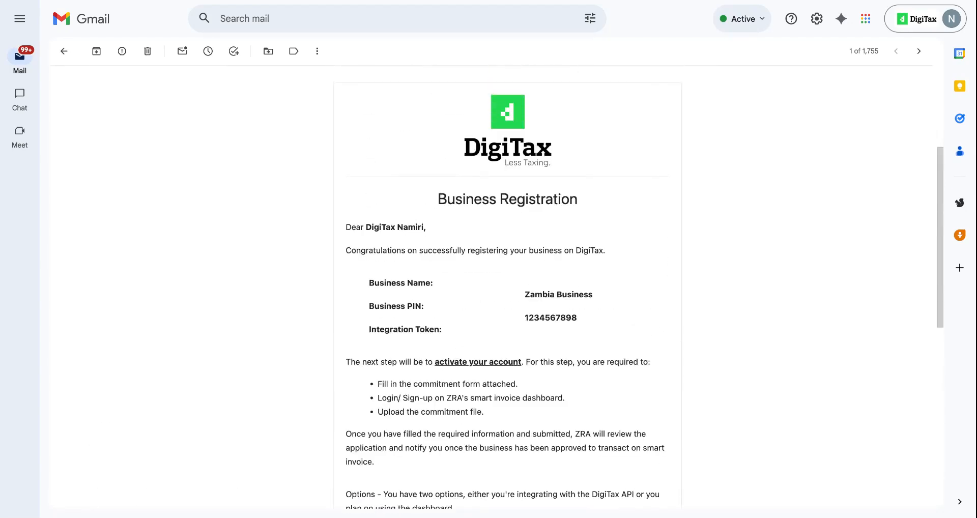
scroll(507, 285, up, 2)
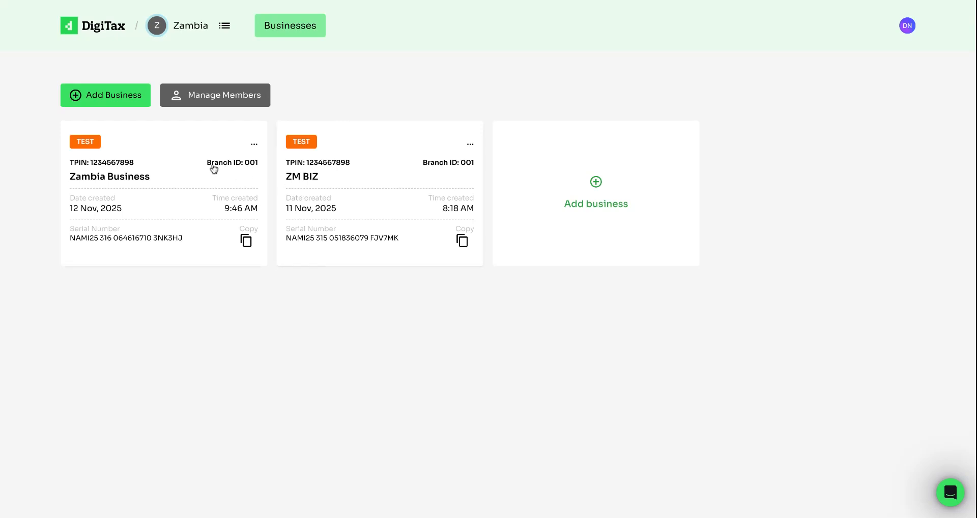
Open Zambia Business in DigiTax and start adding an item named Cement with the item type Finished Product.
click(142, 181)
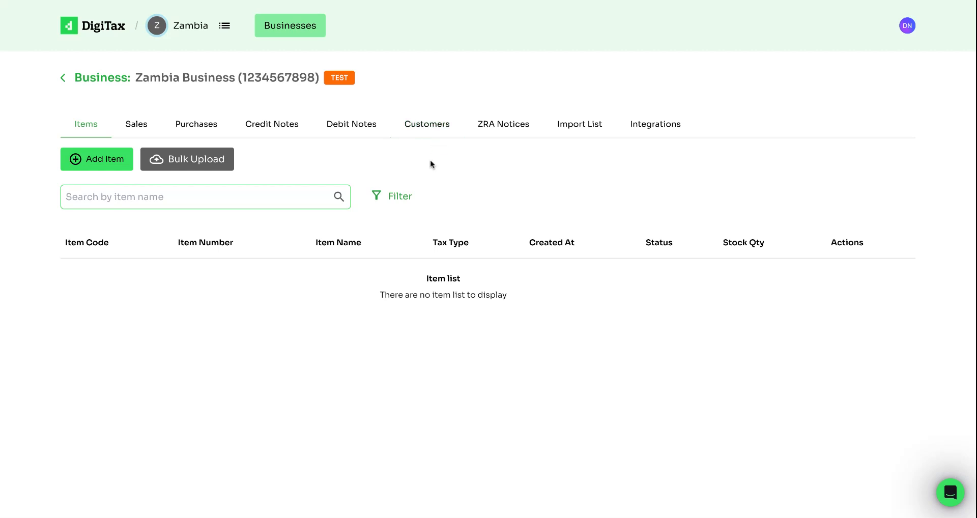
click(106, 163)
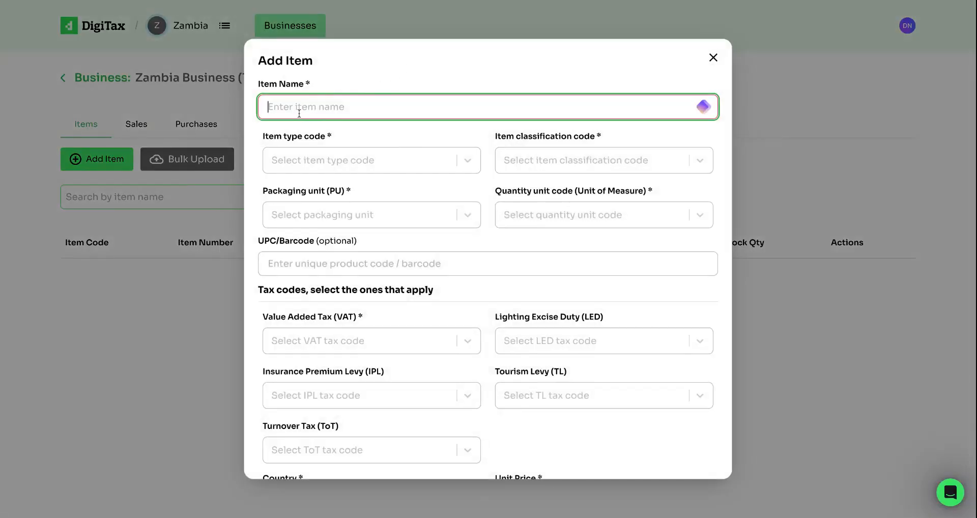
text(Cement)
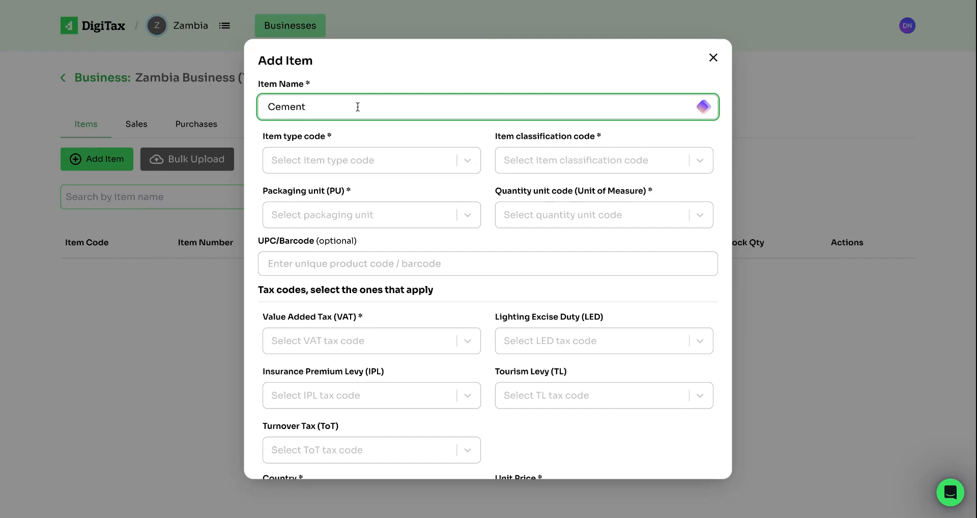
click(337, 164)
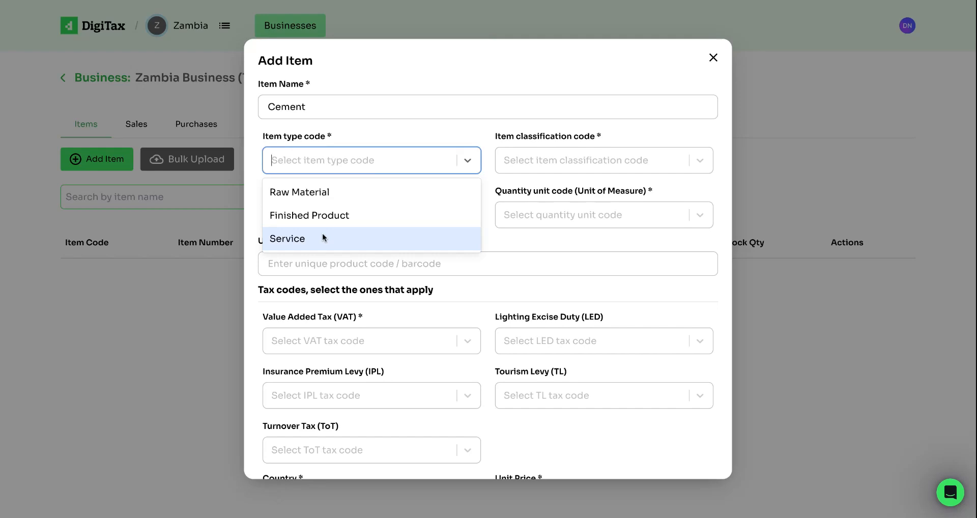
click(353, 220)
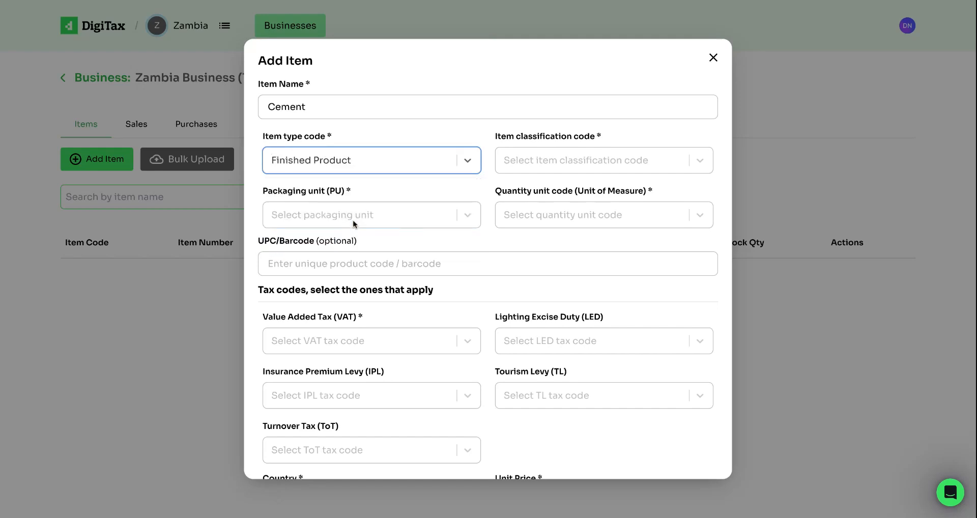
Search the item classification codes for cement and assign Cement clinker to the item.
click(541, 160)
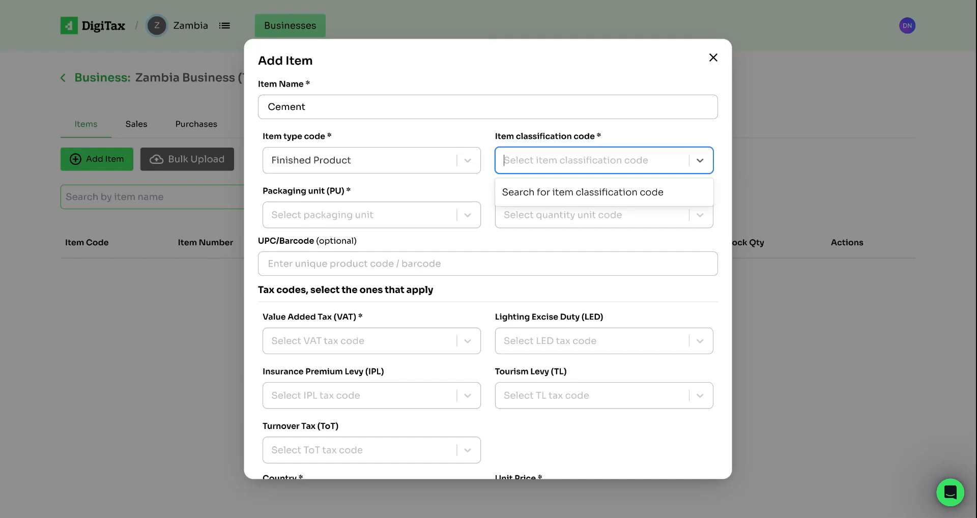
text(cemen)
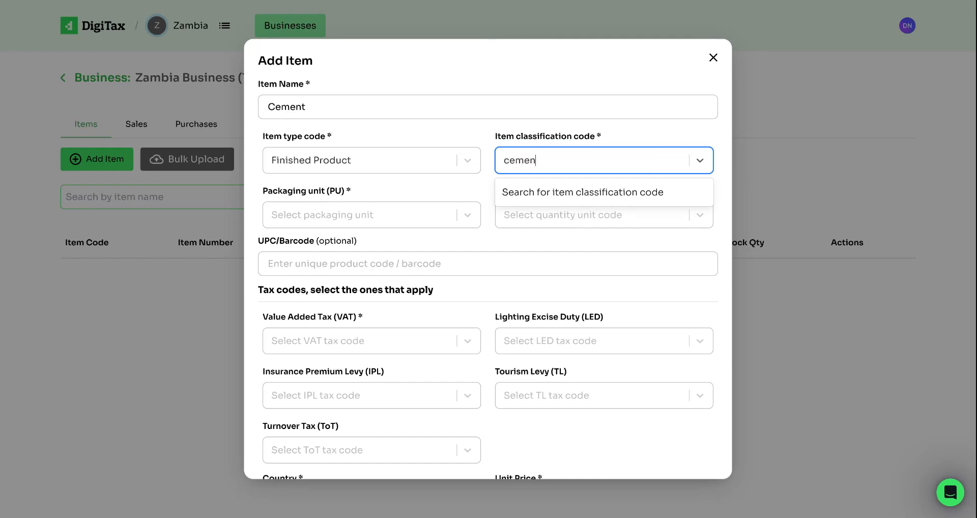
scroll(554, 310, down, 7)
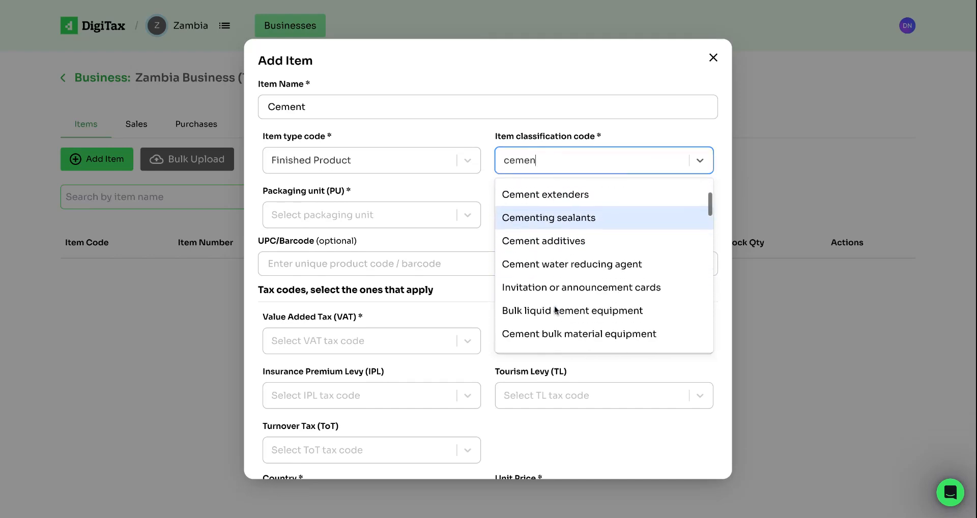
scroll(554, 310, down, 3)
scroll(560, 285, up, 10)
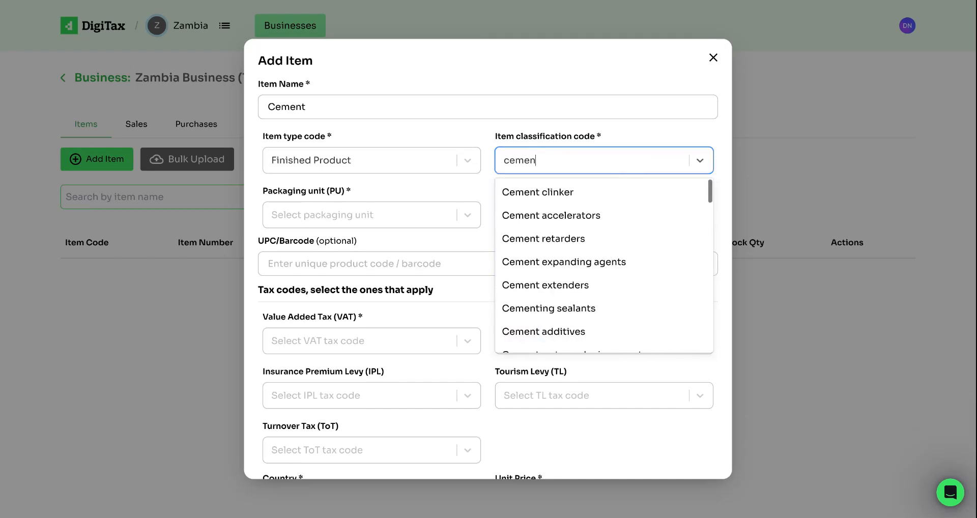
click(585, 189)
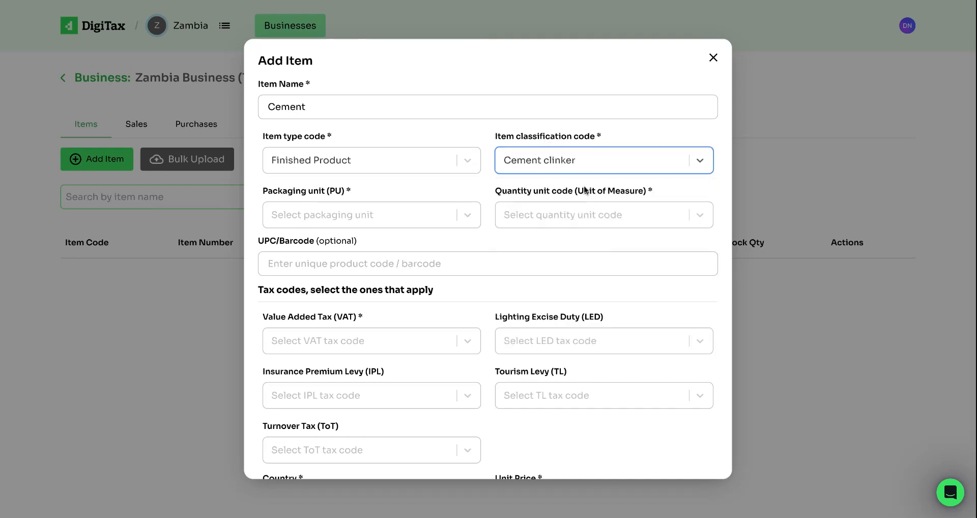
Set the item's packaging unit to Bag and its quantity unit code to Kilo-Gramme.
click(341, 214)
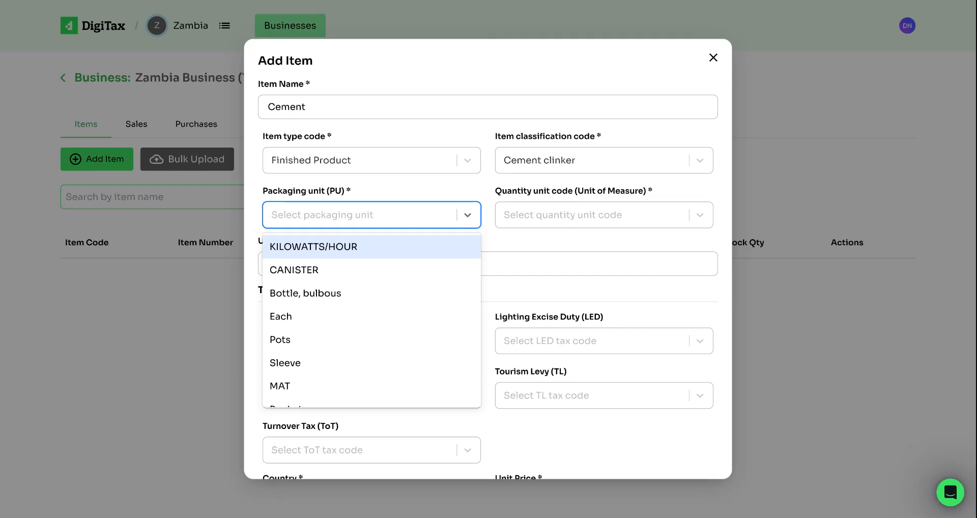
text(bag)
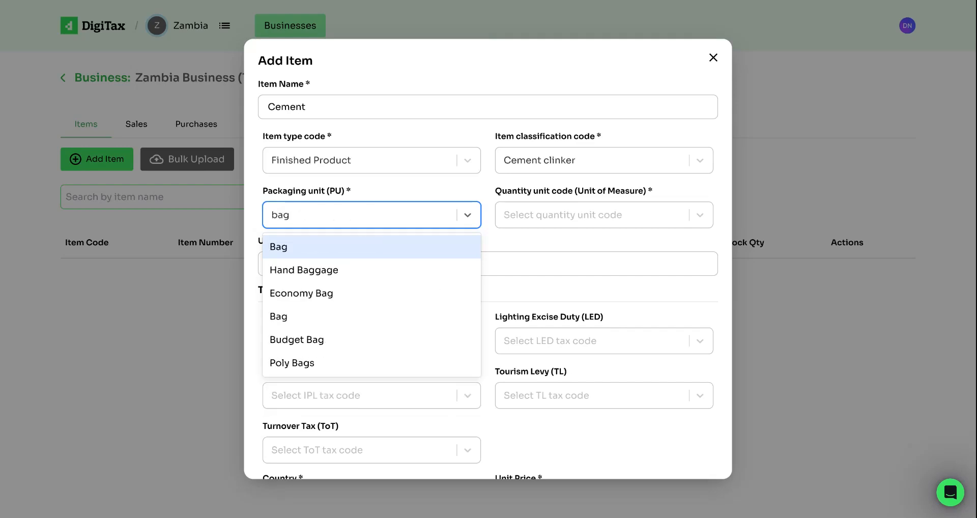
click(307, 247)
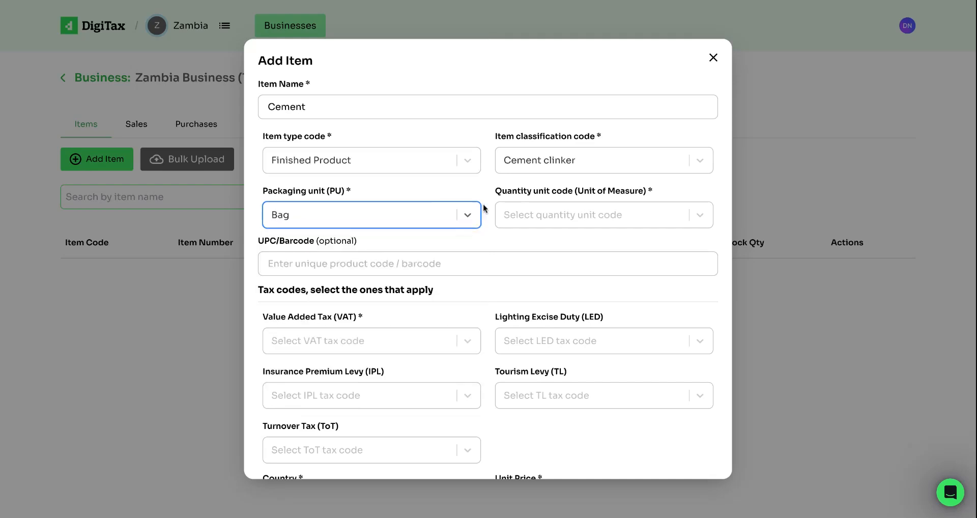
click(531, 211)
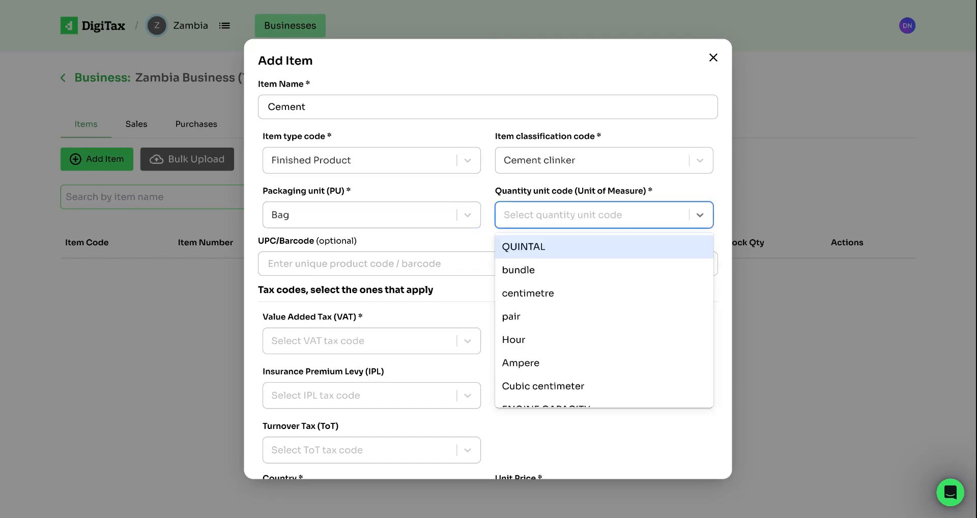
text(kil)
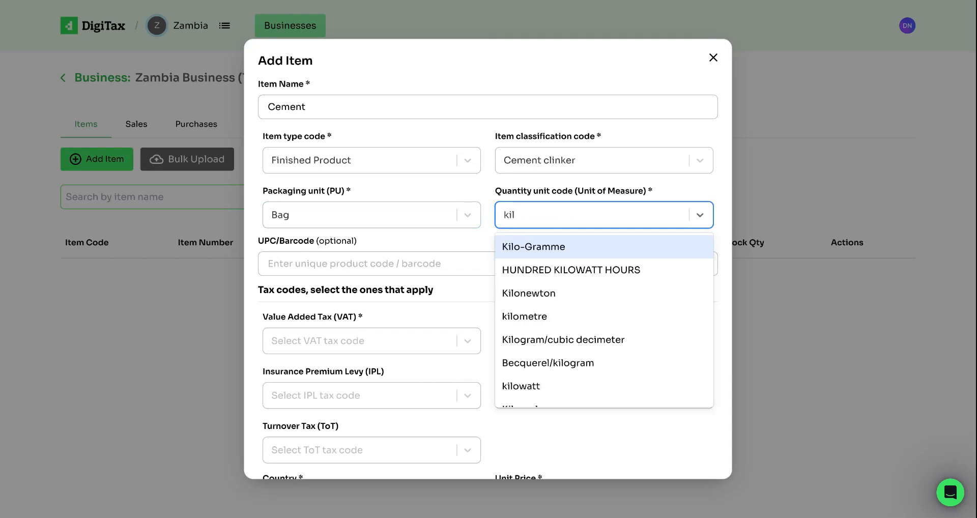
click(557, 242)
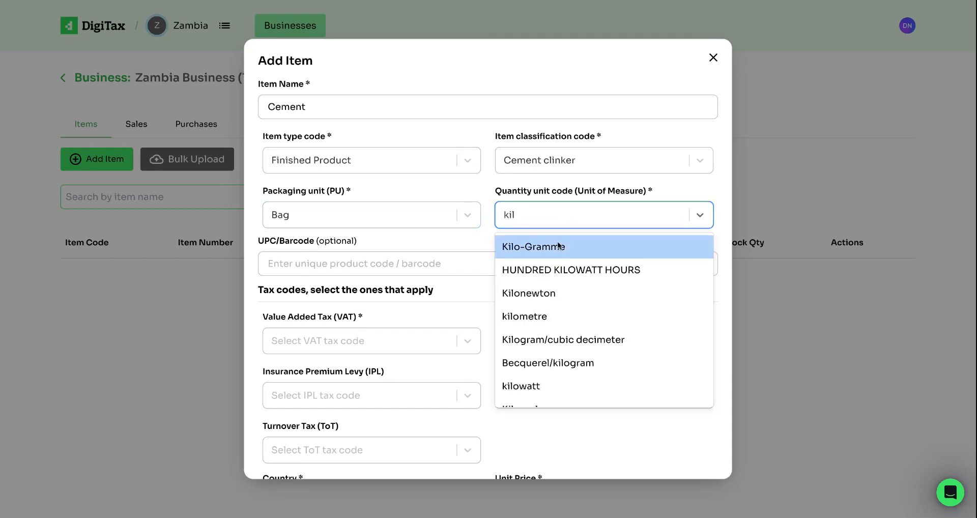
Try 8712RE as the item's UPC/barcode and clear the optional field again.
click(357, 262)
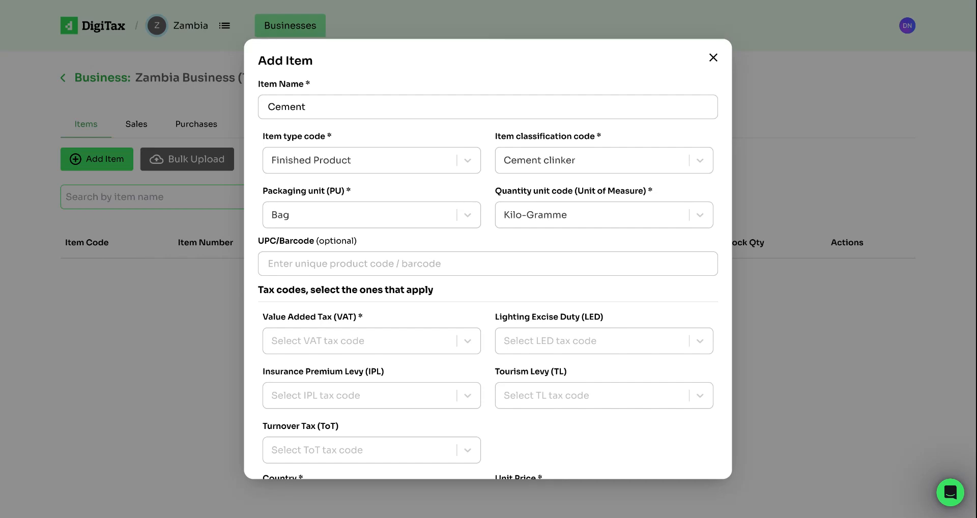
click(278, 266)
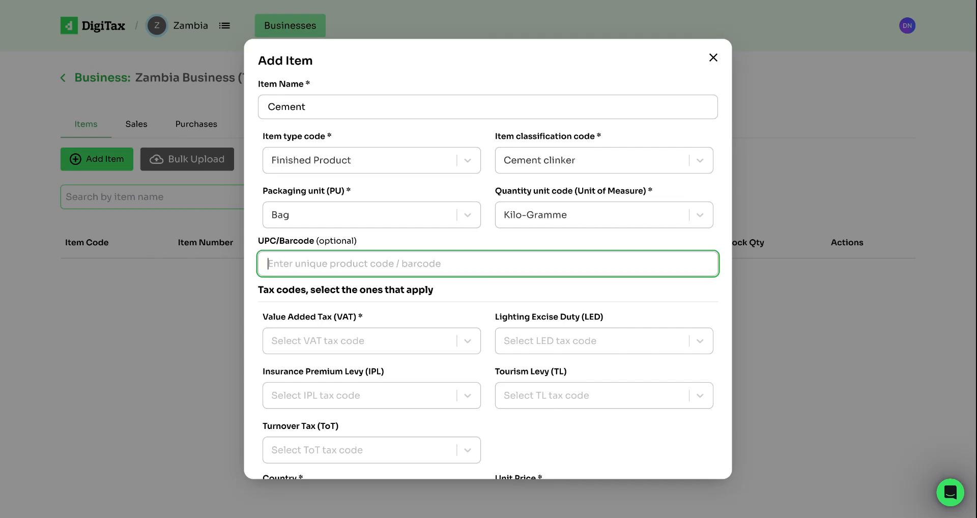
text(871)
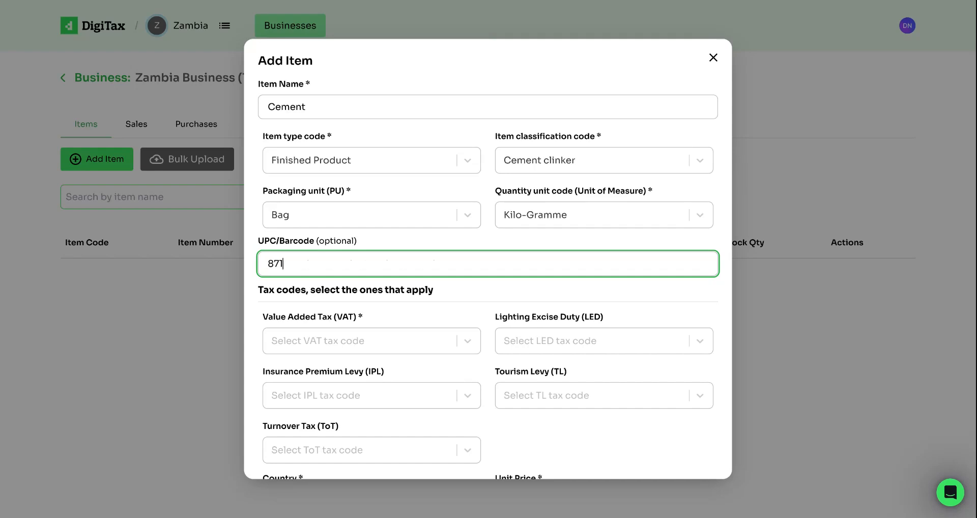
text(2RE)
key(ctrl+a)
key(BackSpace)
scroll(414, 280, down, 1)
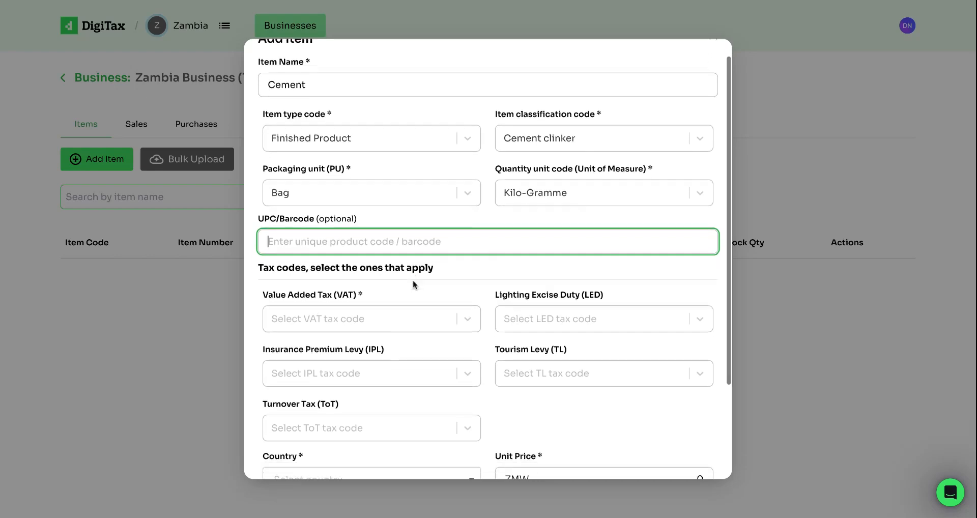
Search the VAT tax codes and assign Standard Rated (16%) to the Cement item.
scroll(414, 284, down, 2)
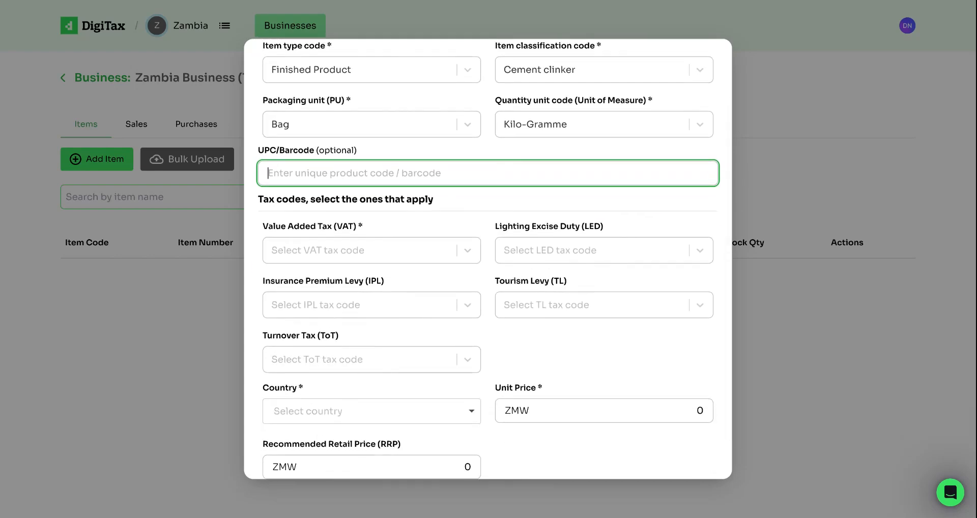
click(386, 257)
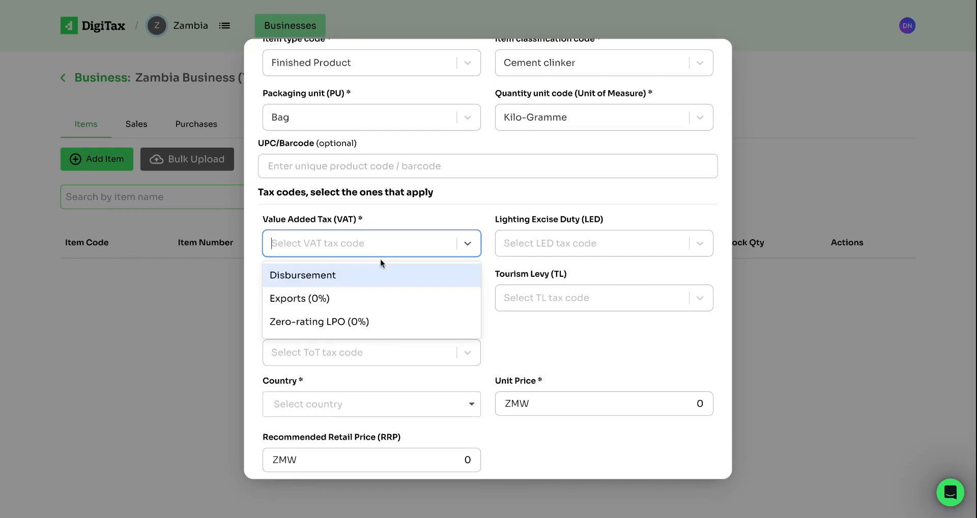
text(vat)
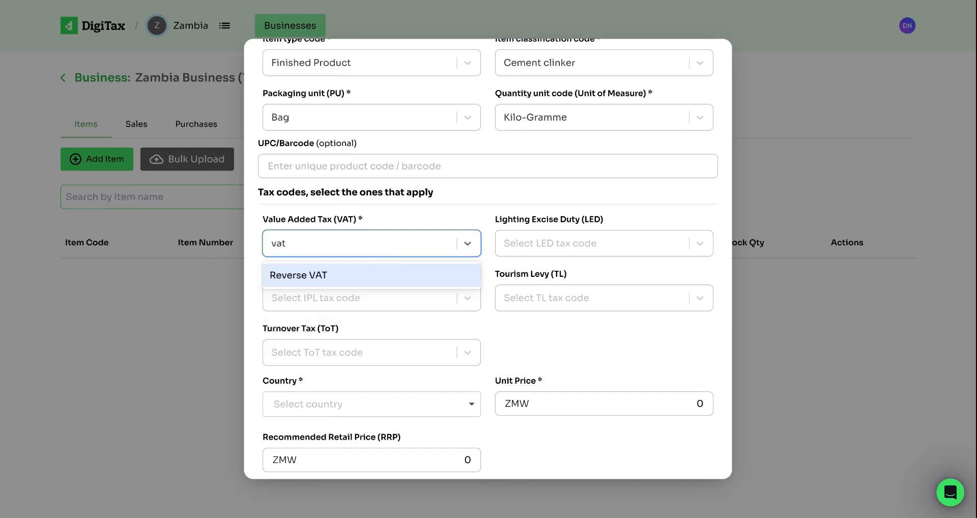
key(BackSpace)
key(BackSpace)
key(BackSpace)
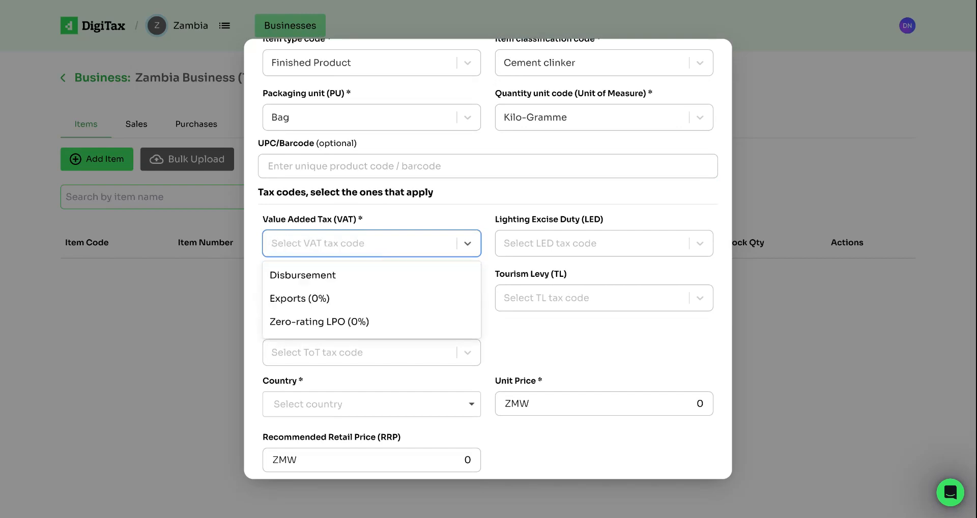
text(st)
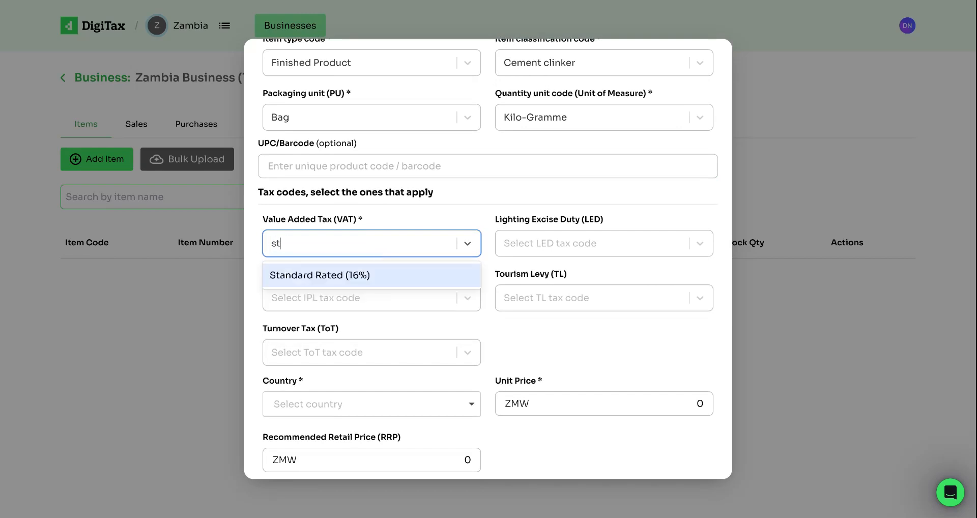
click(414, 280)
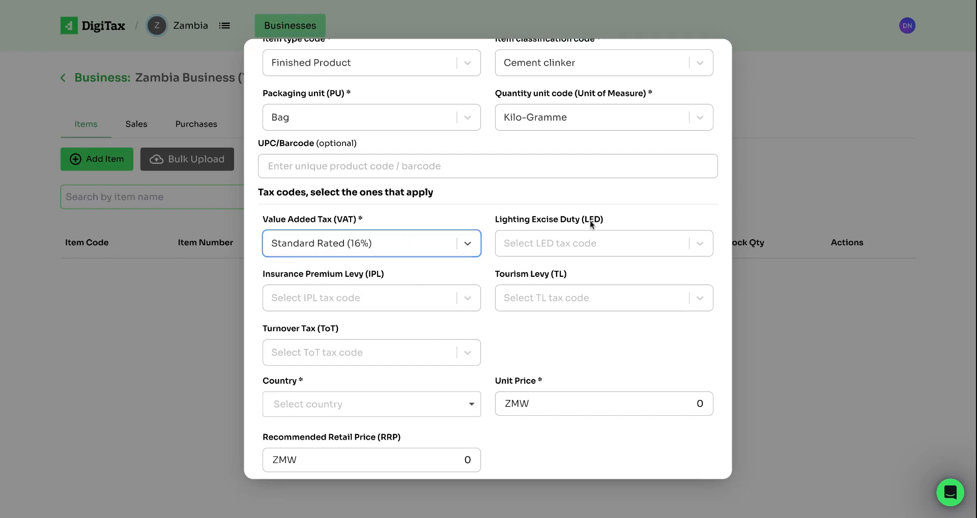
Set the item's Lighting Excise Duty, Insurance Premium Levy, Tourism Levy and Turnover Tax codes all to Not Applicable.
click(541, 240)
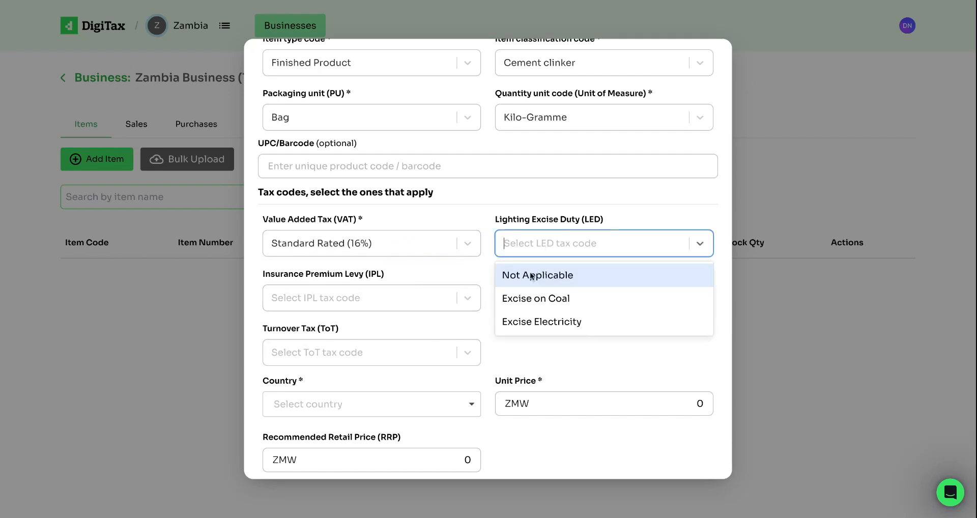
click(559, 276)
click(375, 301)
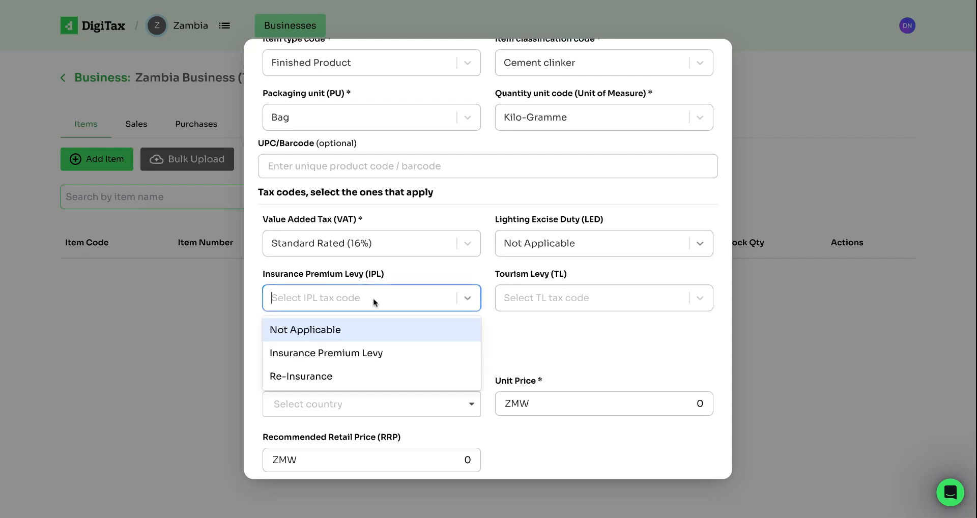
click(343, 330)
click(573, 300)
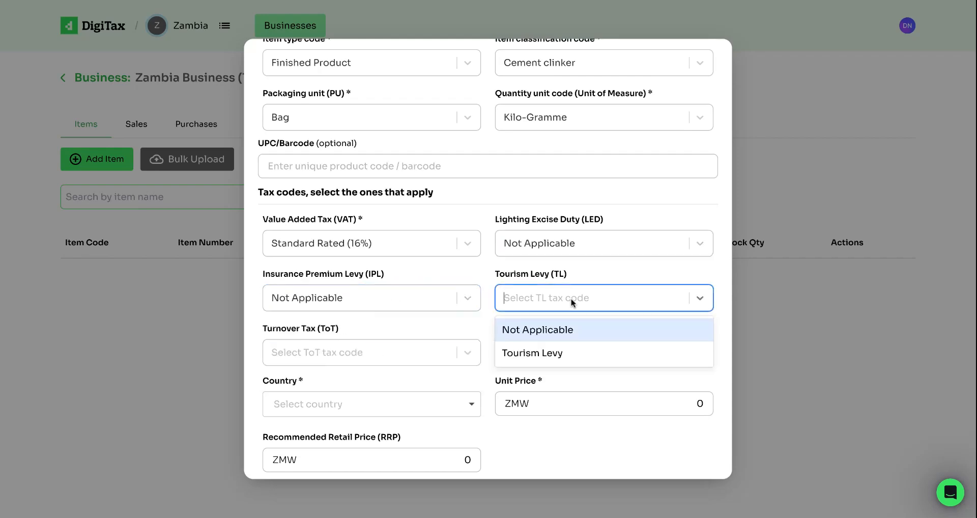
click(539, 331)
click(363, 356)
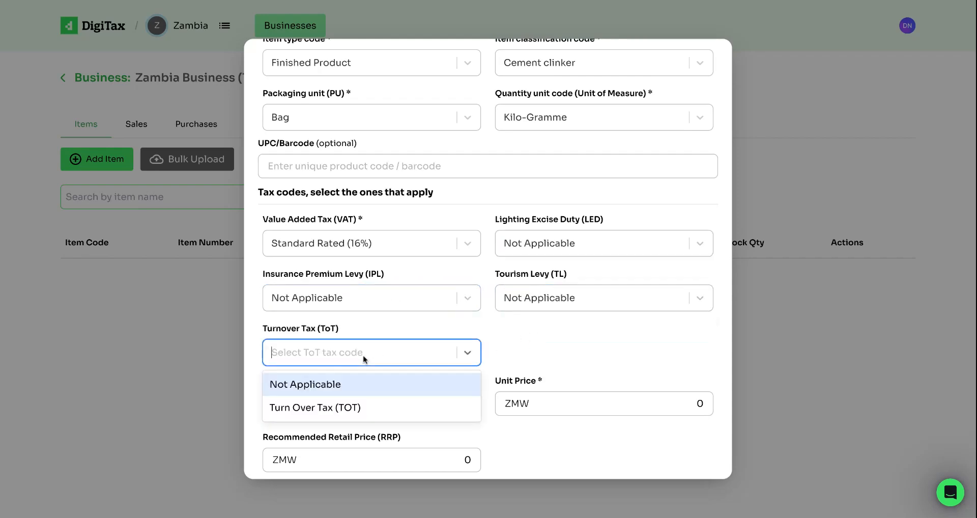
scroll(363, 355, down, 1)
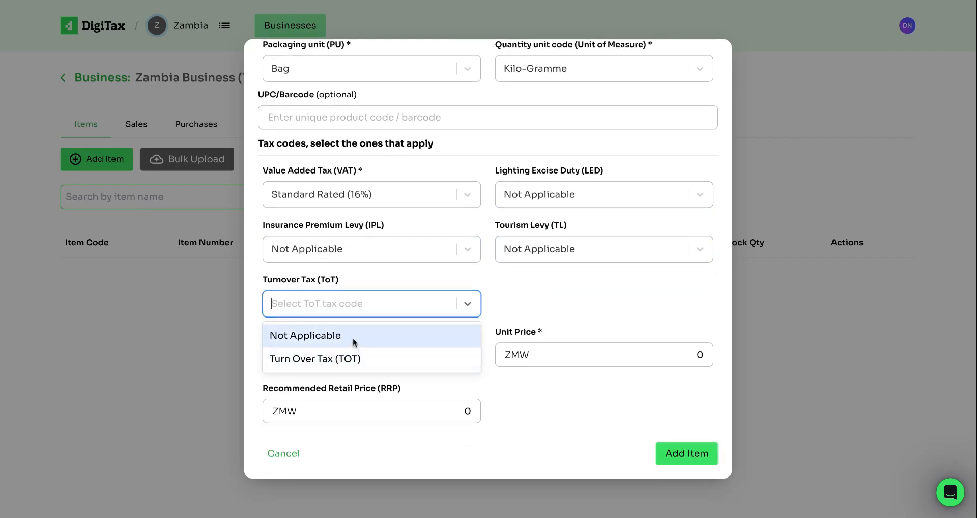
click(352, 338)
Set the item's country to Zambia and its unit price to ZMW 1,000.
click(339, 357)
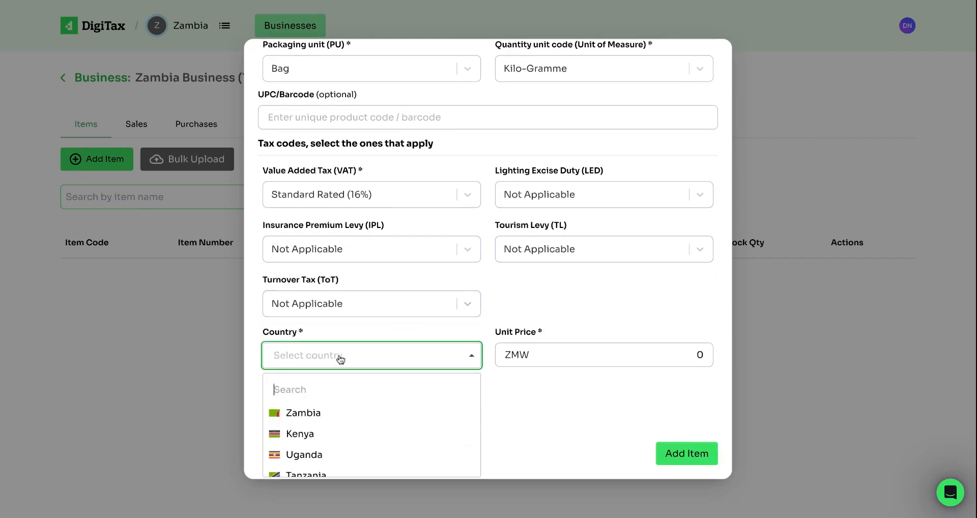
click(299, 415)
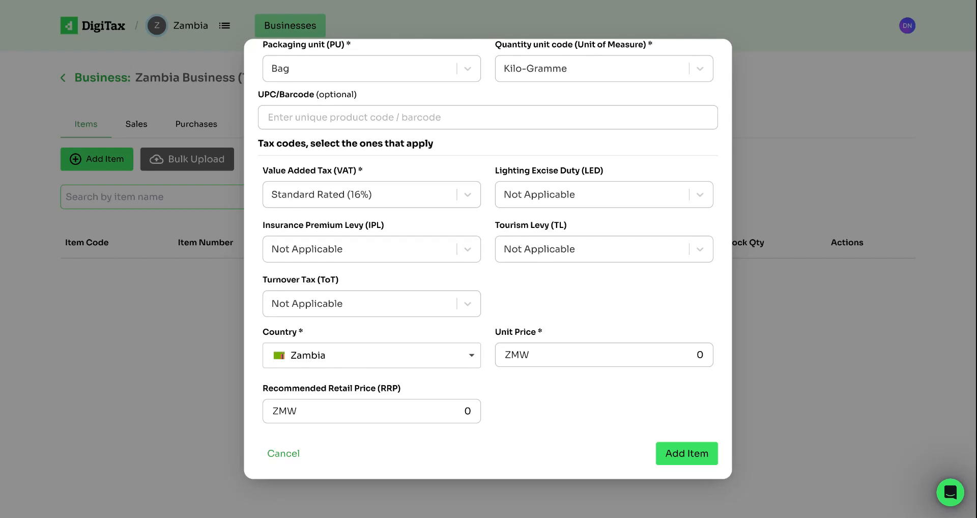
click(683, 350)
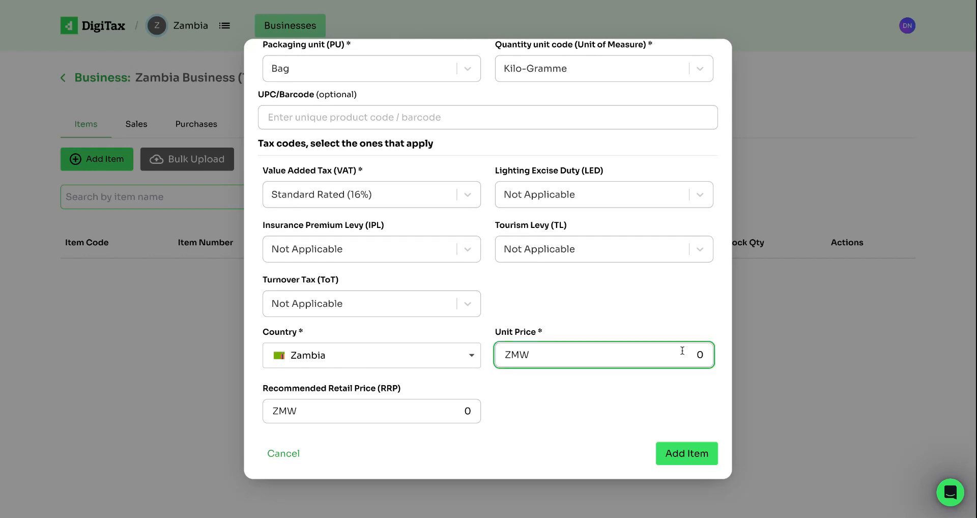
text(100)
scroll(630, 411, up, 3)
scroll(631, 410, down, 3)
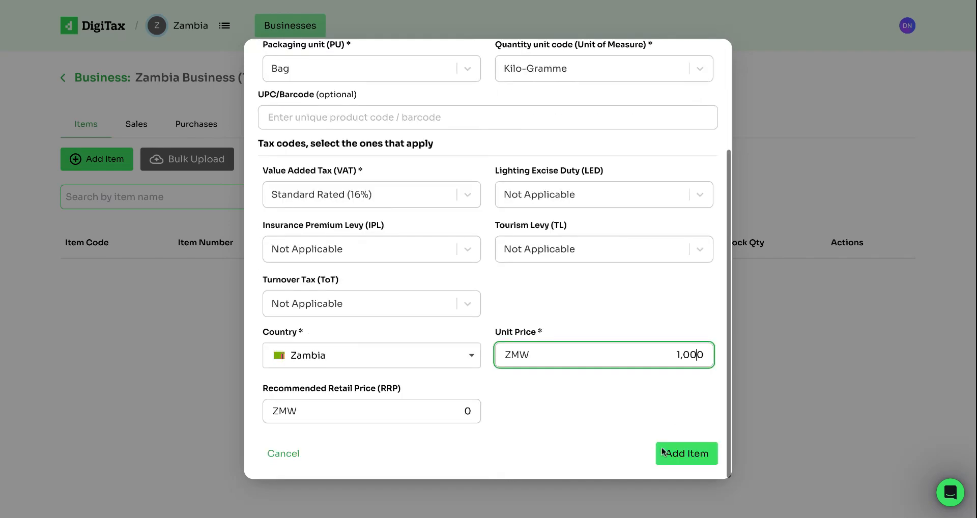
Submit the Cement item for review, check its summary including unique product code and recommended retail price, and save it.
click(702, 464)
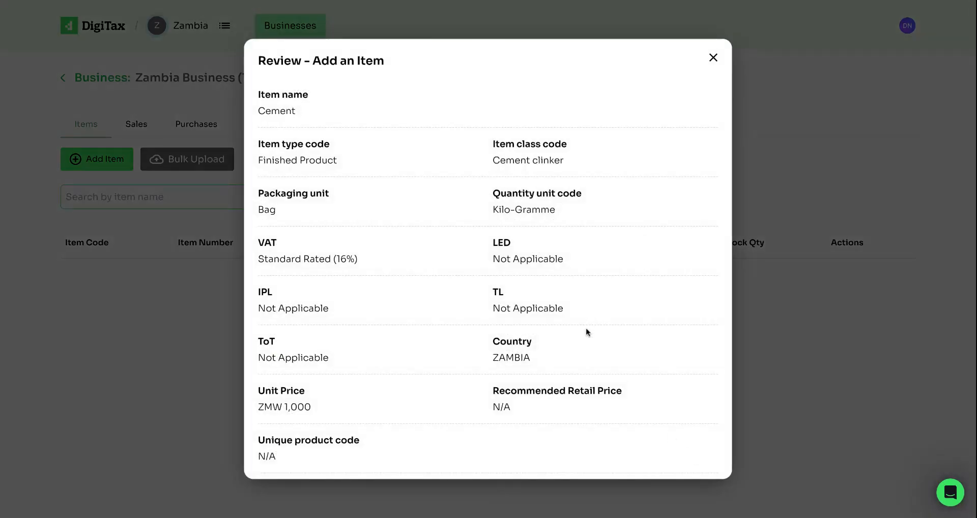
scroll(586, 328, down, 2)
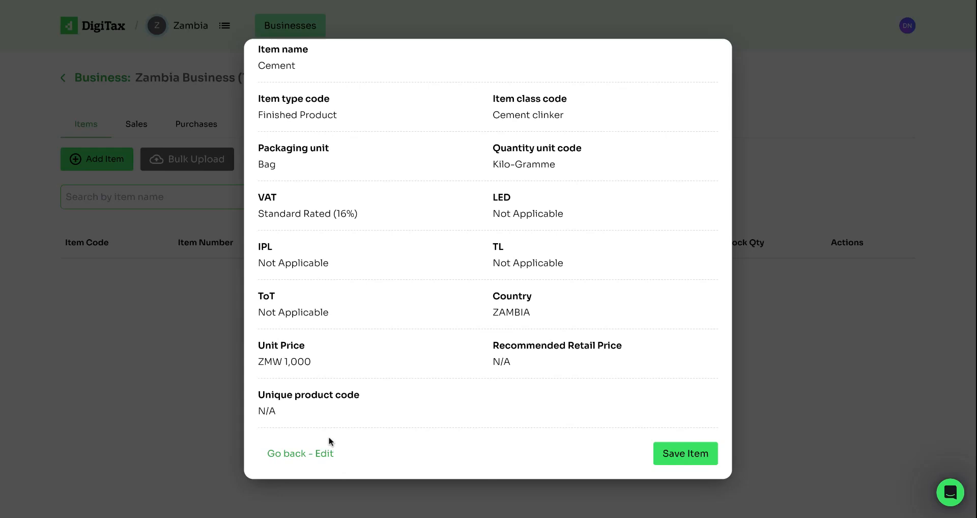
drag(257, 396, 379, 399)
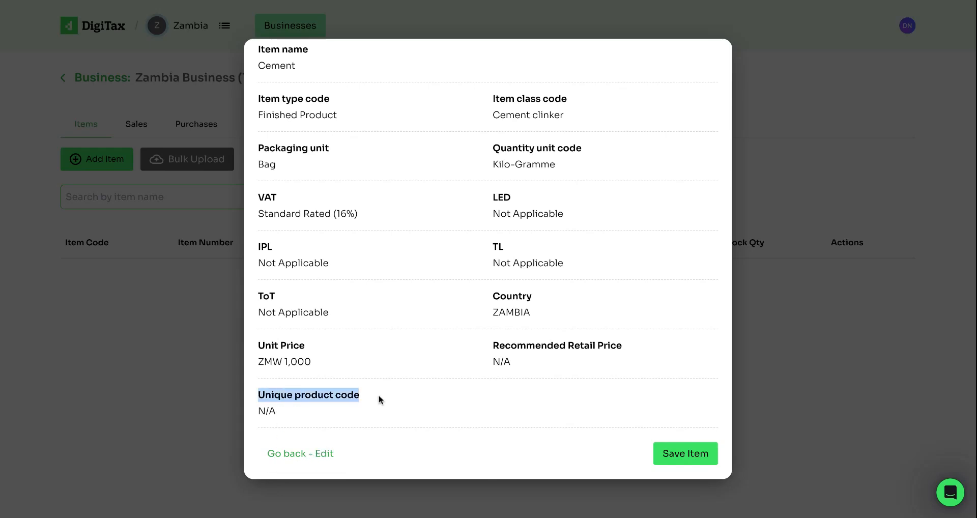
drag(491, 345, 665, 349)
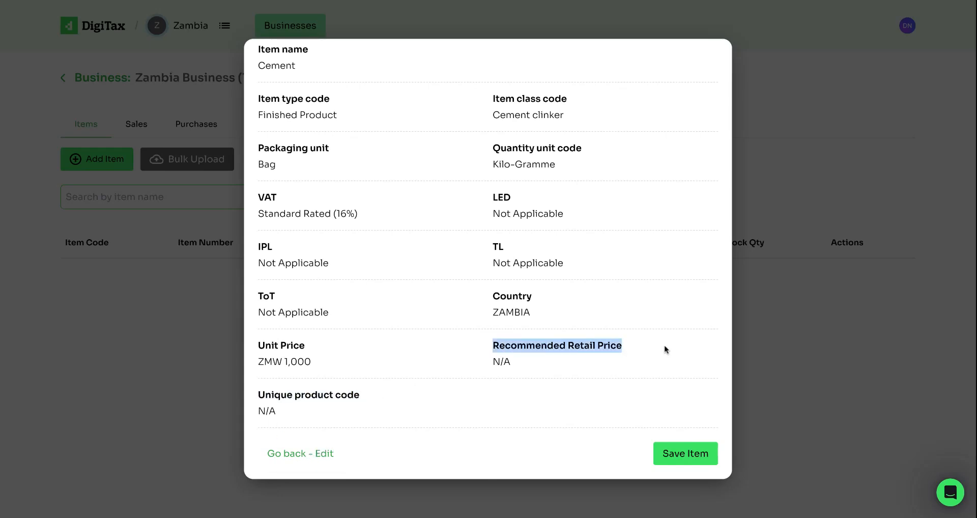
click(689, 461)
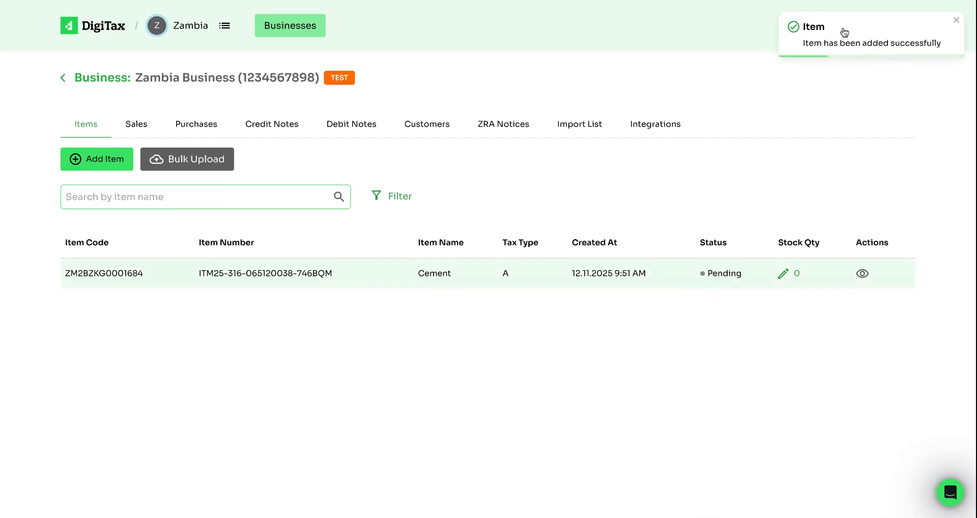
Check the status of the Cement item in the items list.
double_click(729, 275)
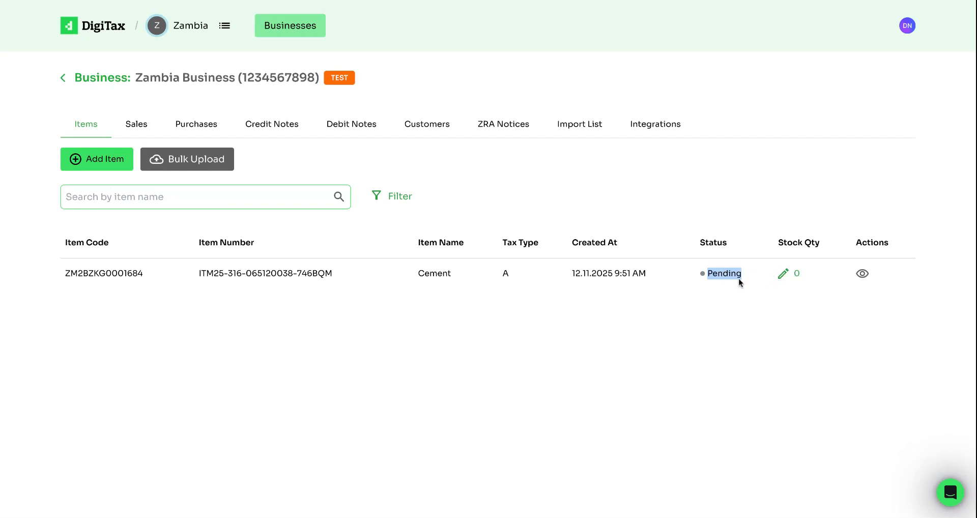
click(711, 242)
double_click(711, 242)
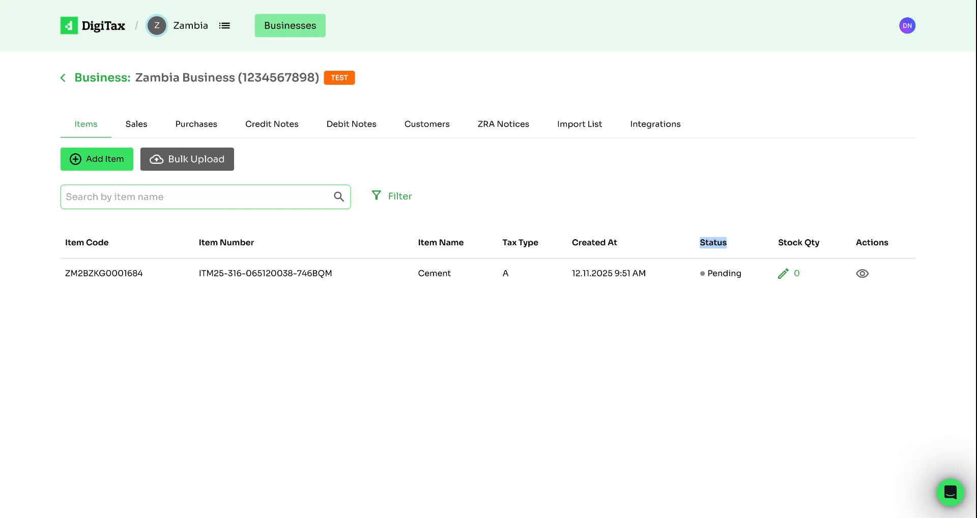
click(727, 277)
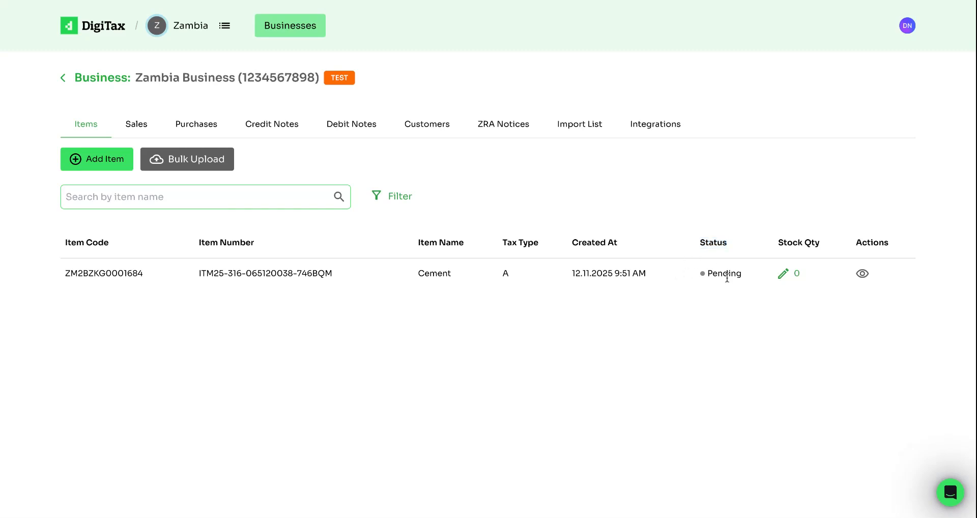
double_click(712, 245)
click(744, 295)
Adjust the Cement stock by adding a quantity of 30 with the movement type Adjustment.
click(782, 274)
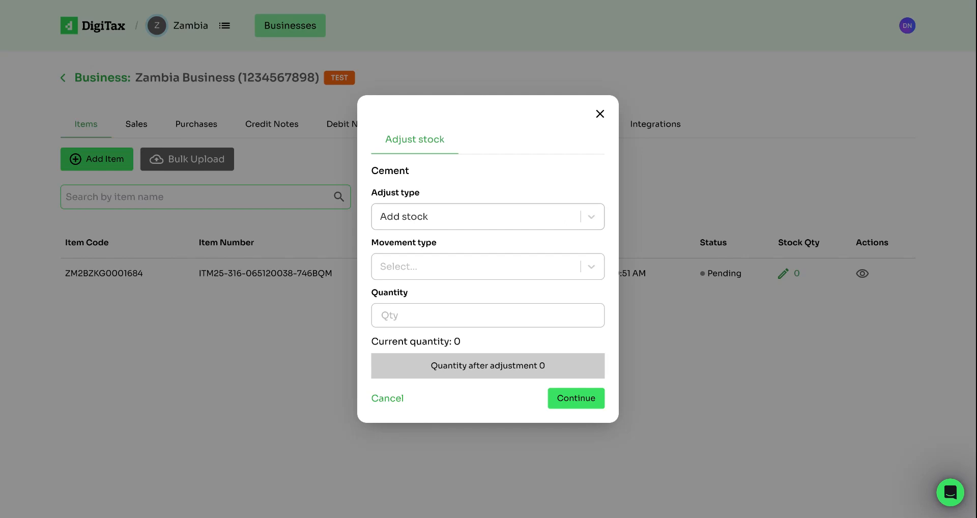
click(535, 216)
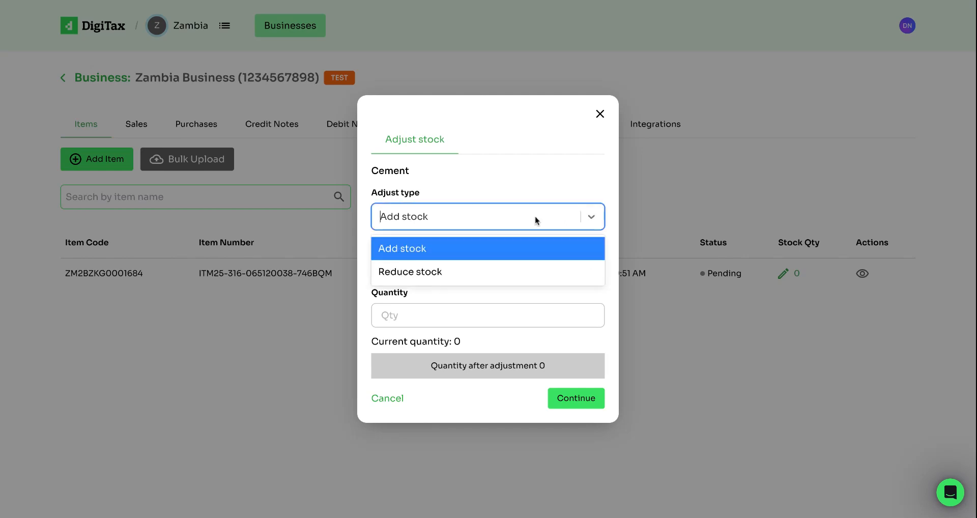
click(451, 249)
click(428, 275)
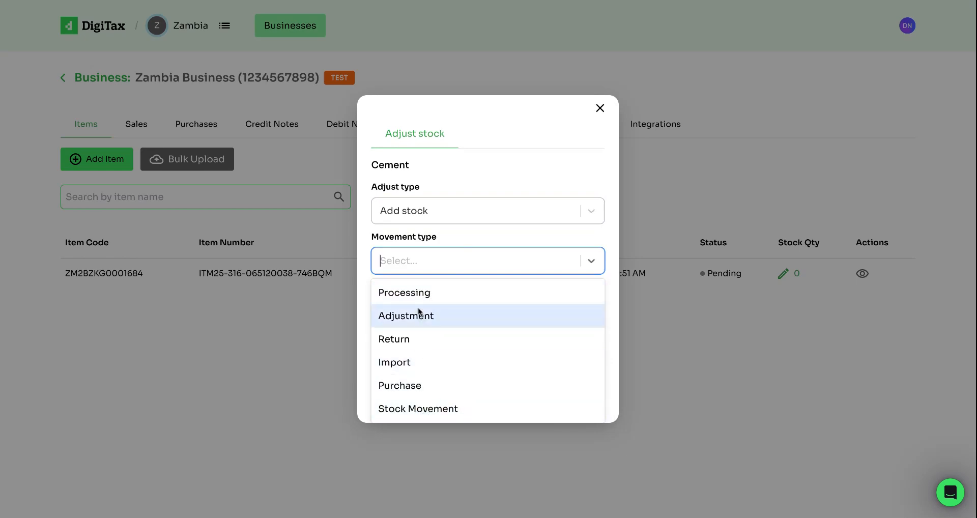
click(447, 313)
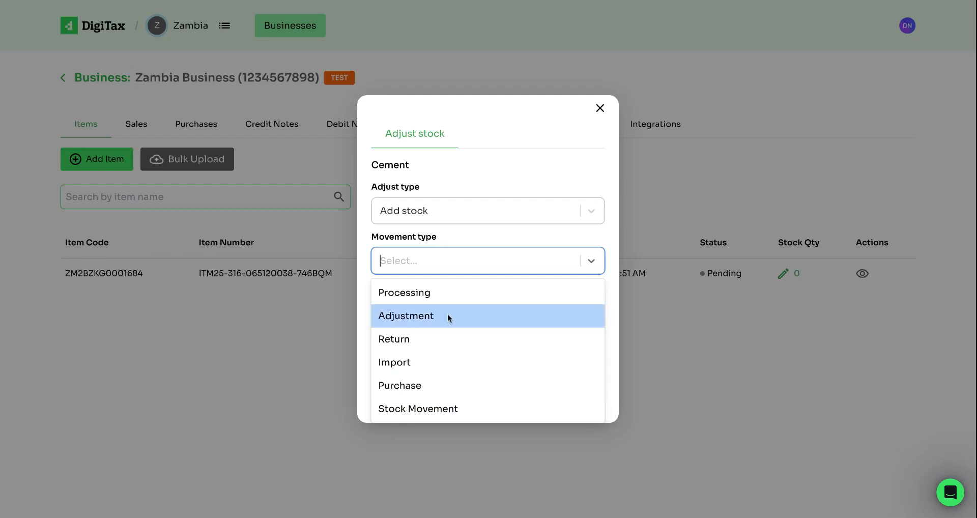
click(424, 321)
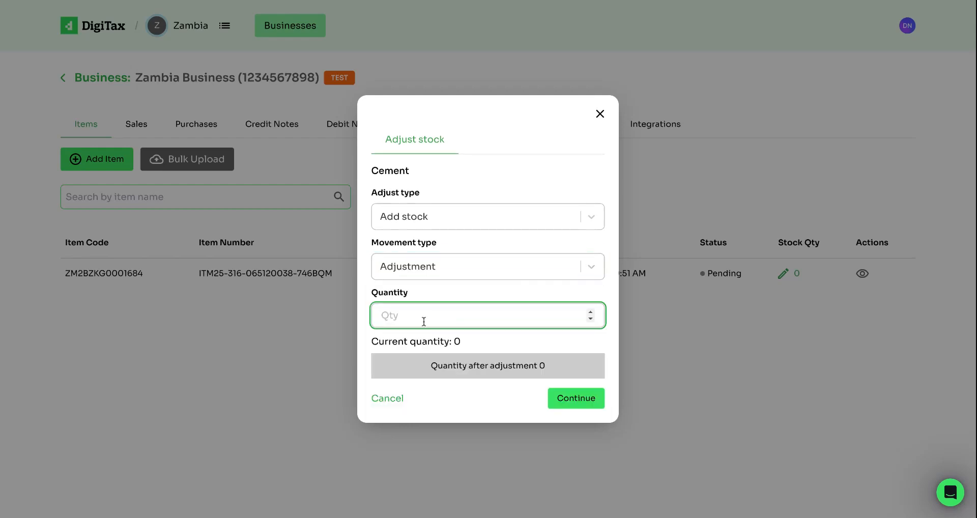
text(30)
click(569, 400)
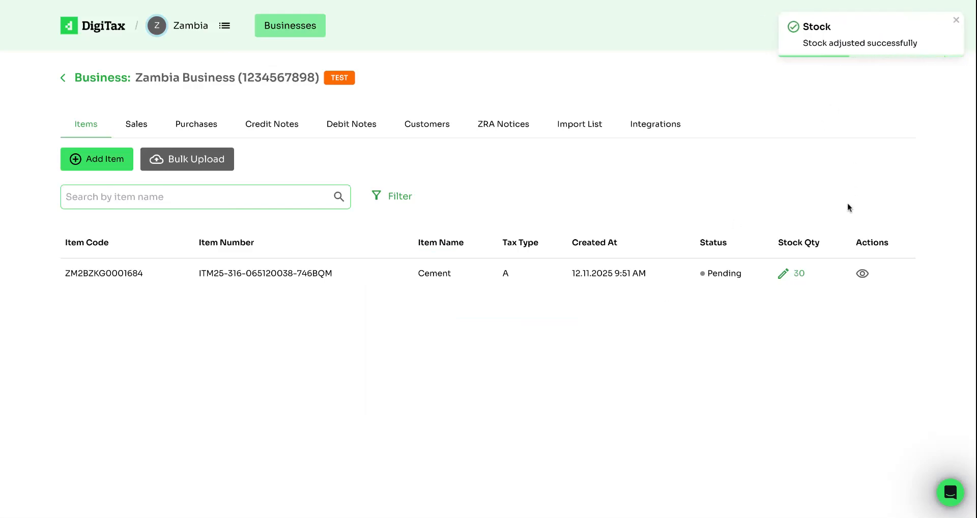
View the full details of the Cement item and examine its Digitax ID.
click(861, 274)
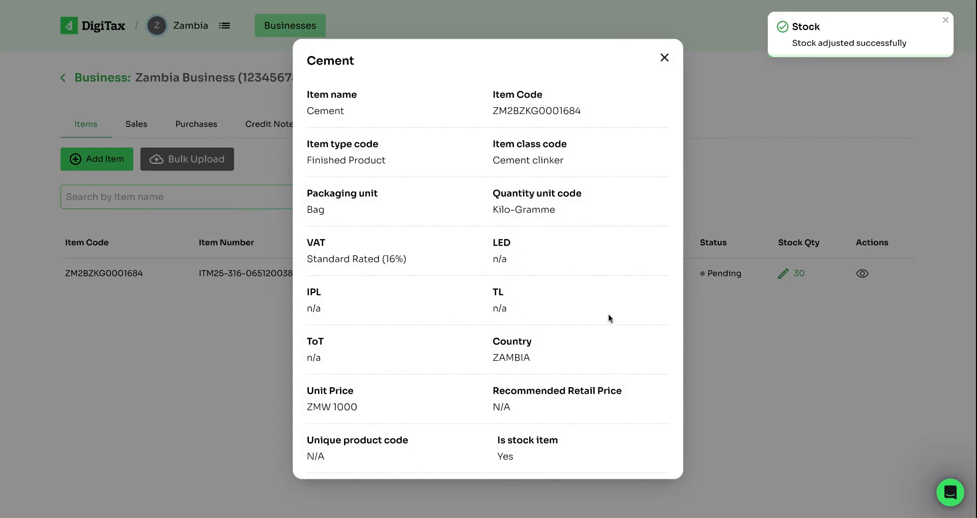
scroll(601, 209, down, 2)
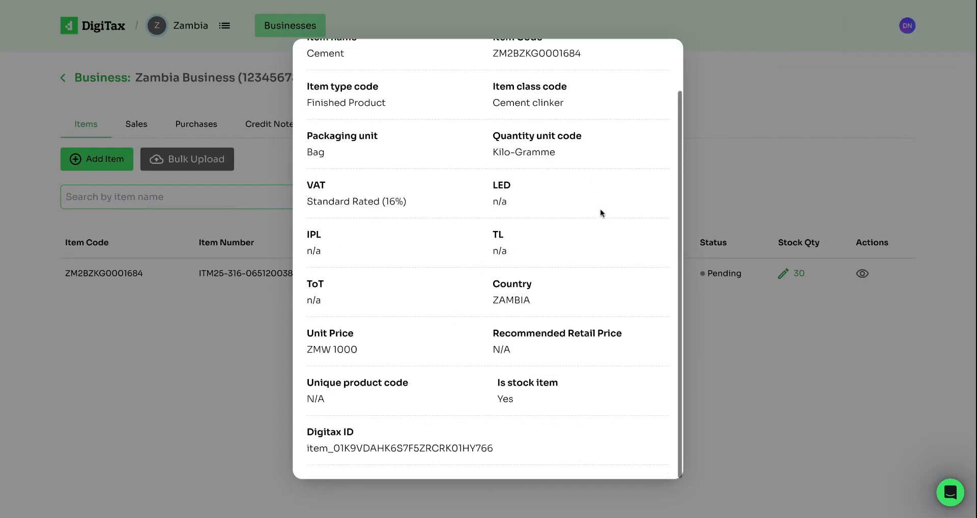
scroll(600, 208, up, 2)
scroll(429, 399, down, 2)
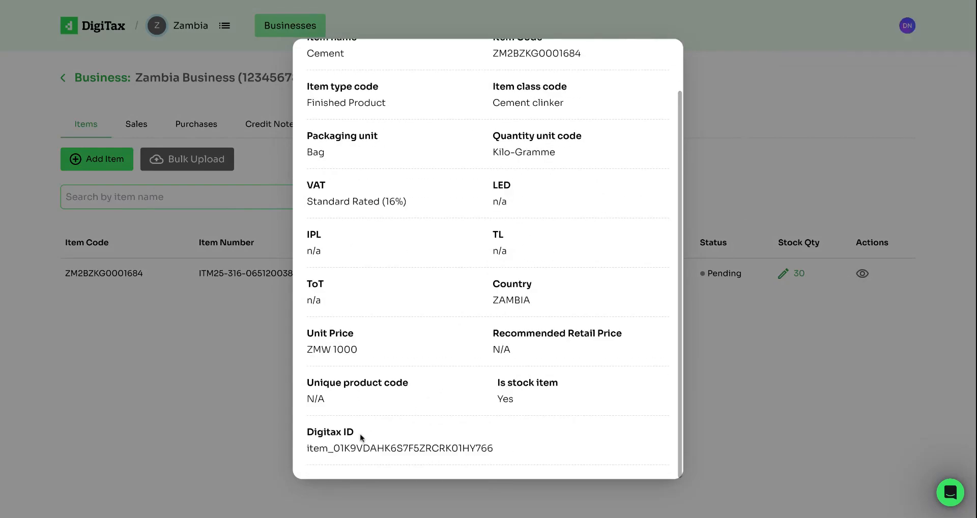
double_click(327, 433)
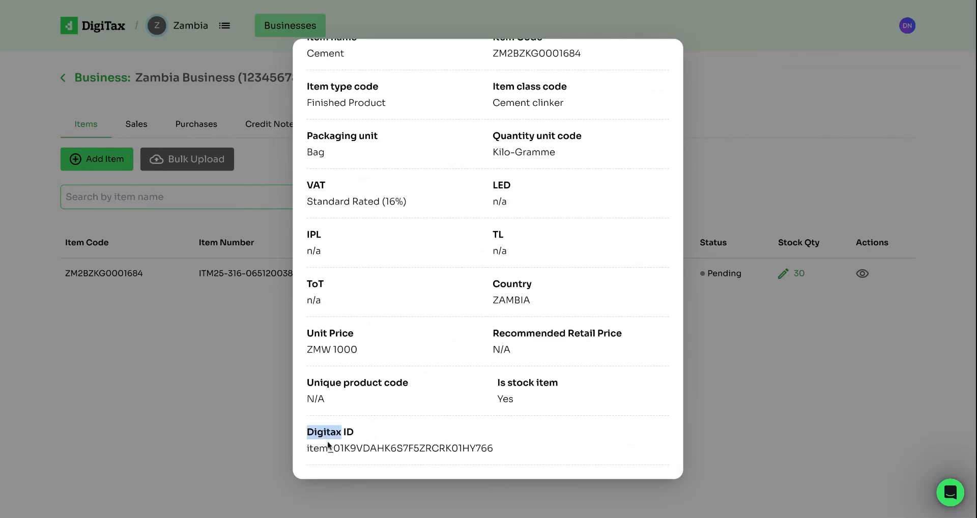
double_click(314, 448)
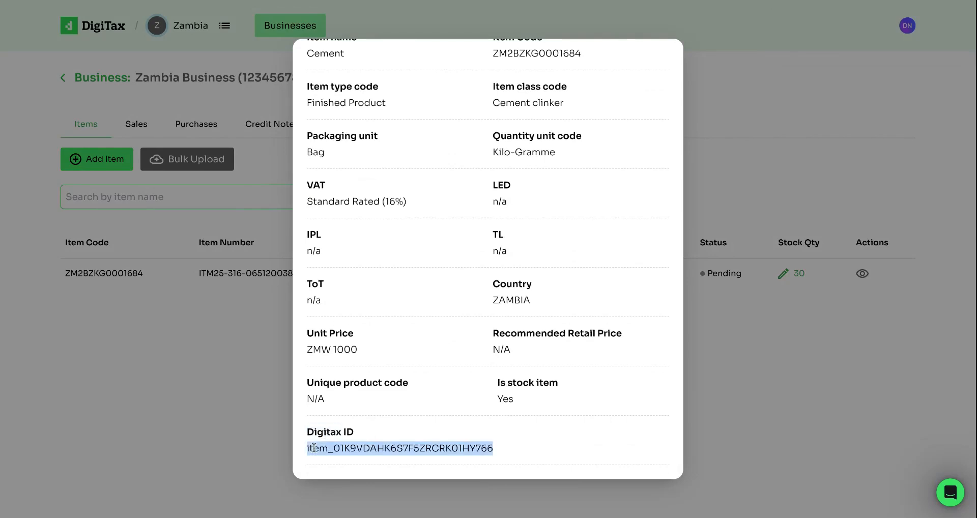
click(336, 448)
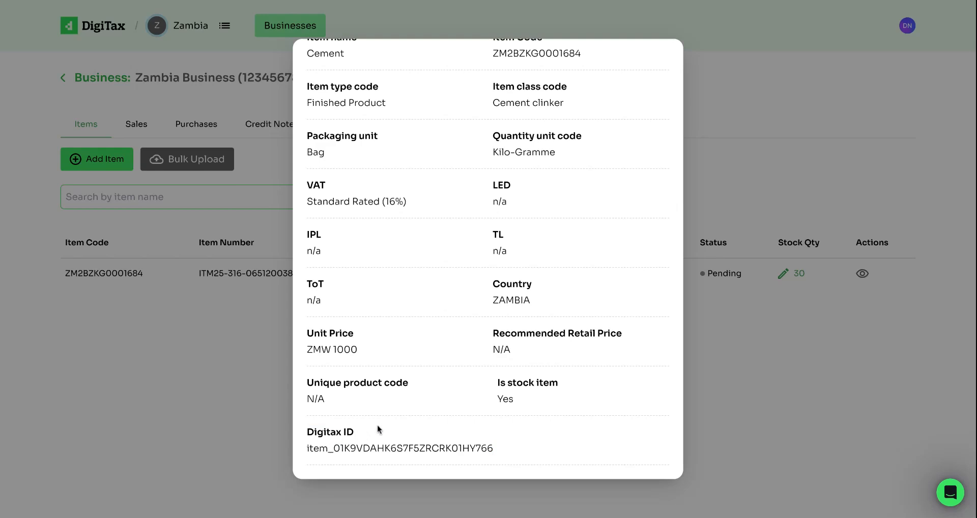
Review the Cement item's full details, from unit price to Digitax ID, and close them.
scroll(377, 427, up, 3)
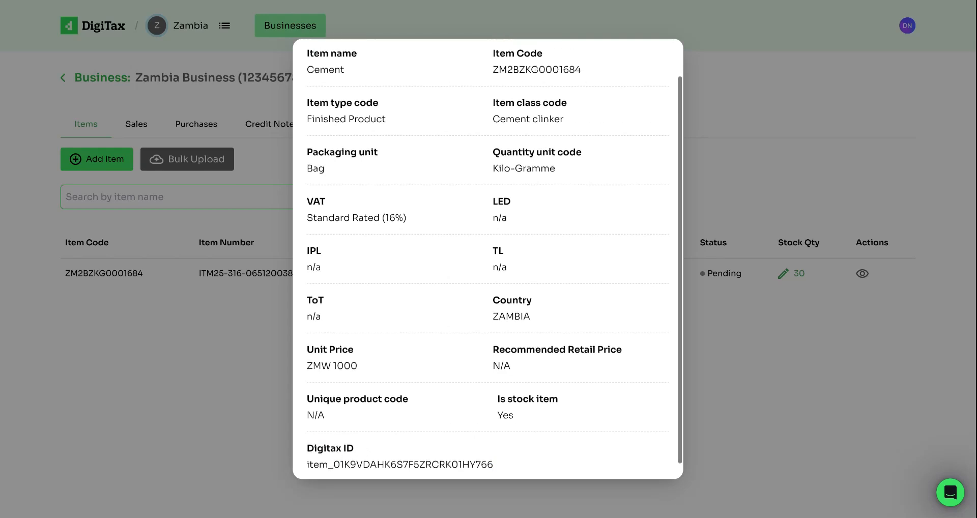
scroll(389, 407, down, 2)
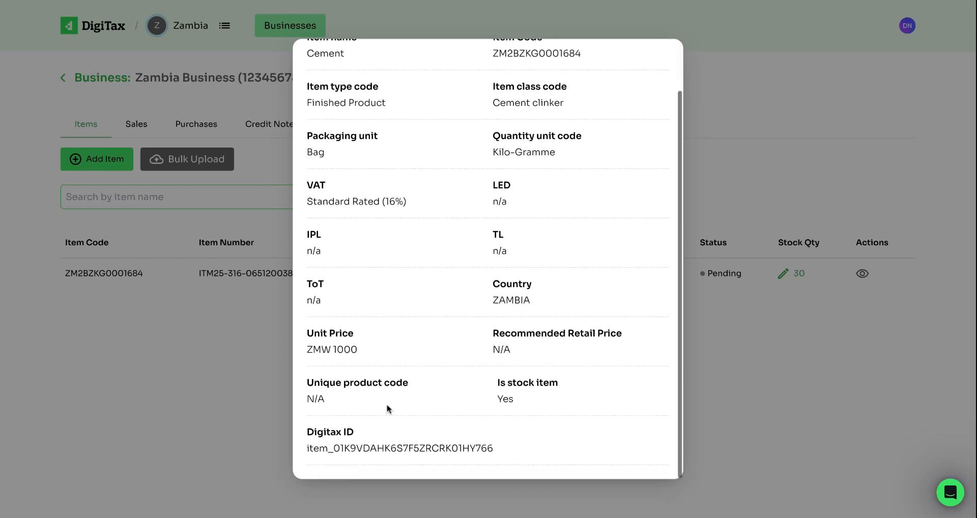
scroll(652, 85, up, 2)
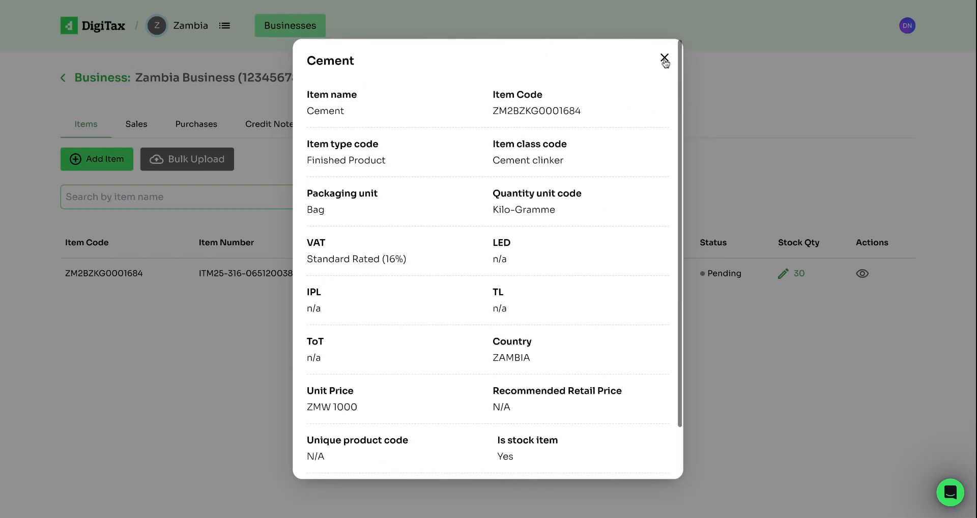
click(664, 61)
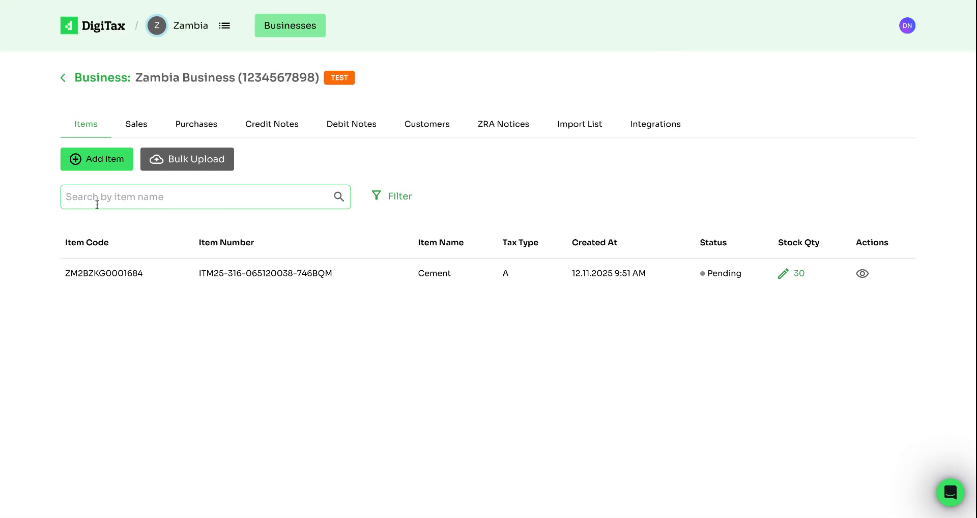
Examine the items bulk upload options, covering the downloadable template and the CSV upload, and close them without uploading a file.
click(172, 161)
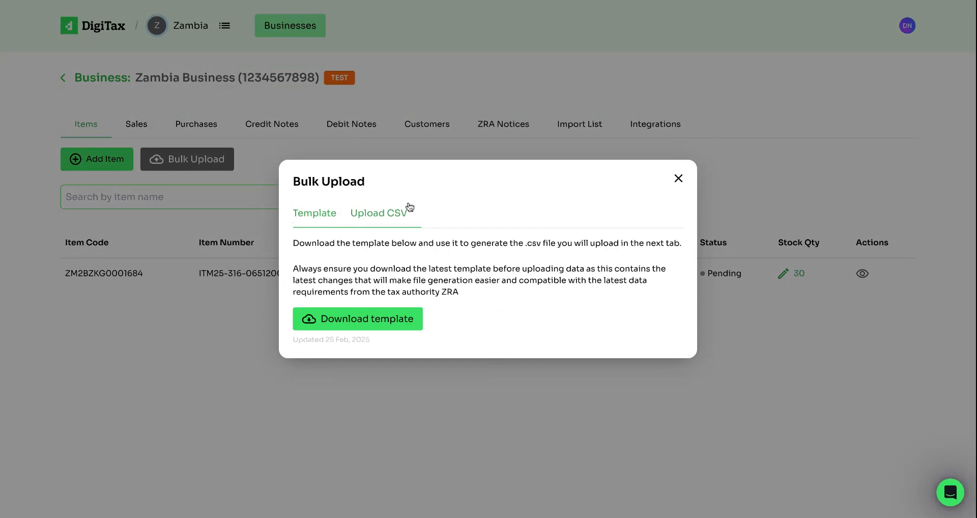
click(356, 328)
click(388, 219)
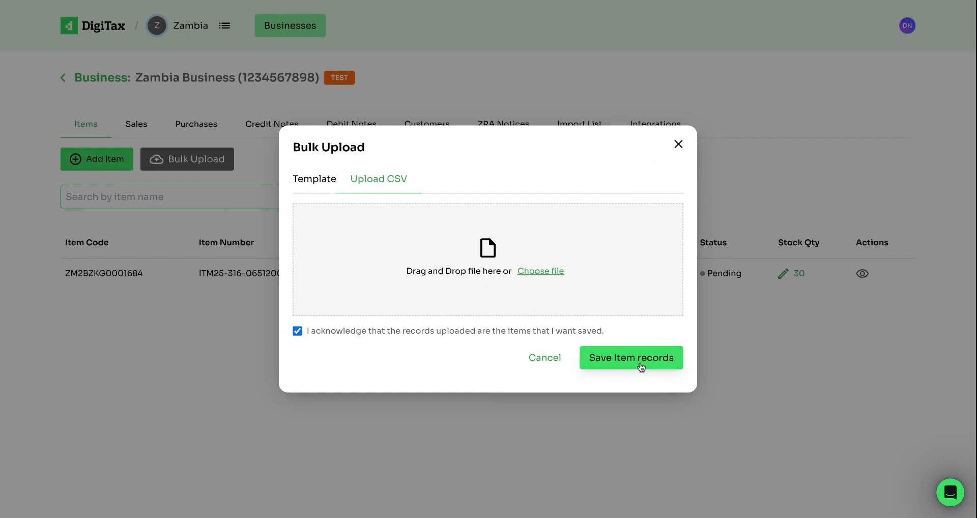
click(684, 153)
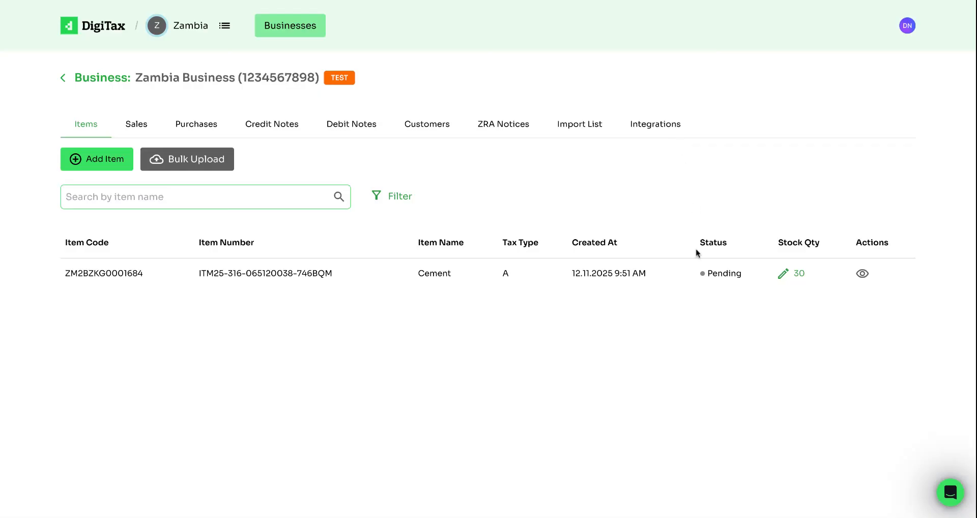
Check the item name search and the date and status filter options for the items list.
click(301, 199)
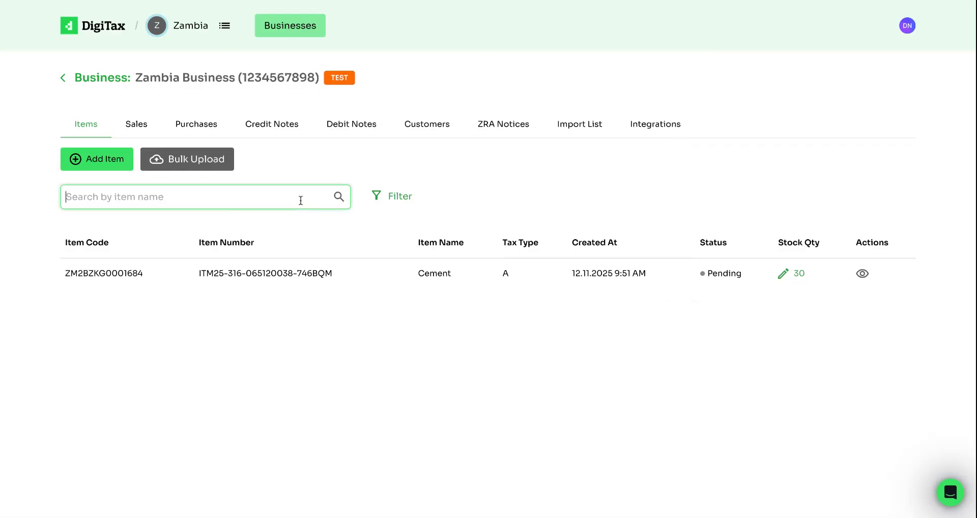
click(381, 196)
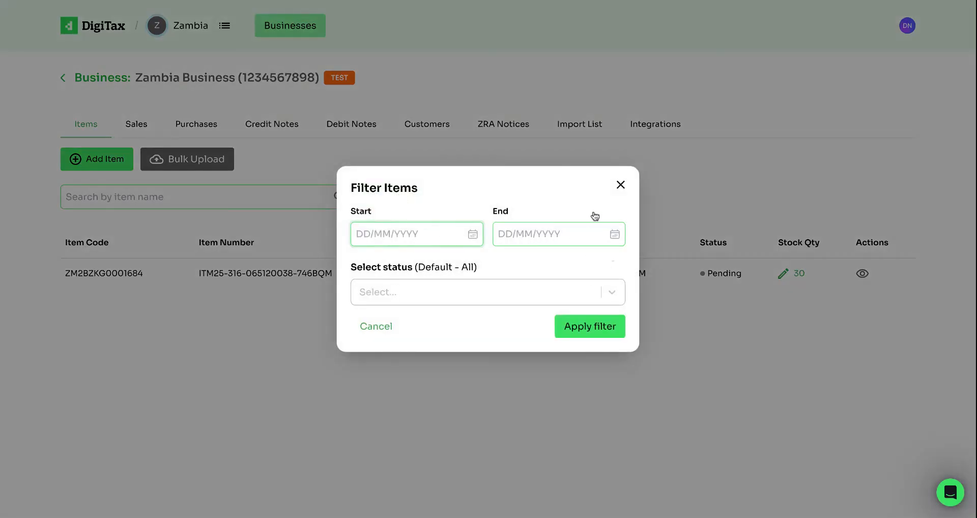
click(621, 185)
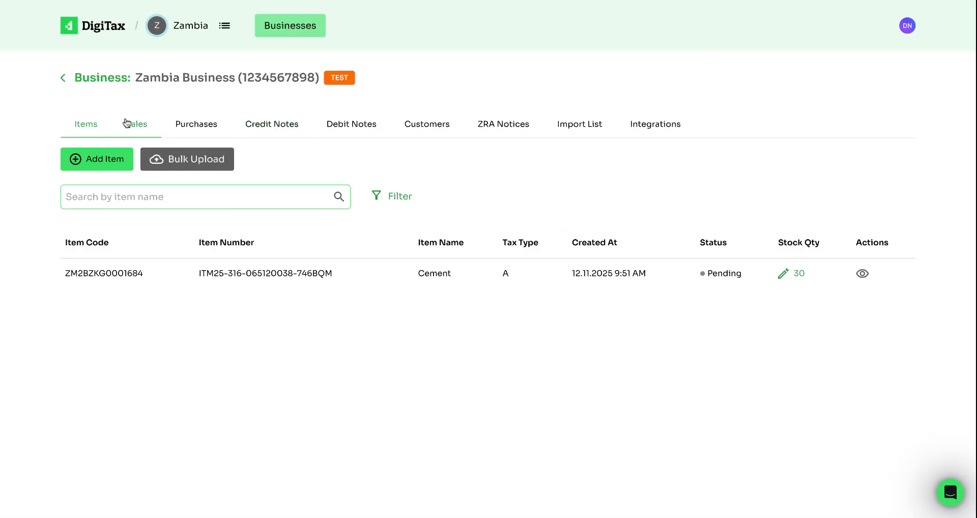
Start a new customer record and enter the customer's name, TPIN and phone number.
click(436, 133)
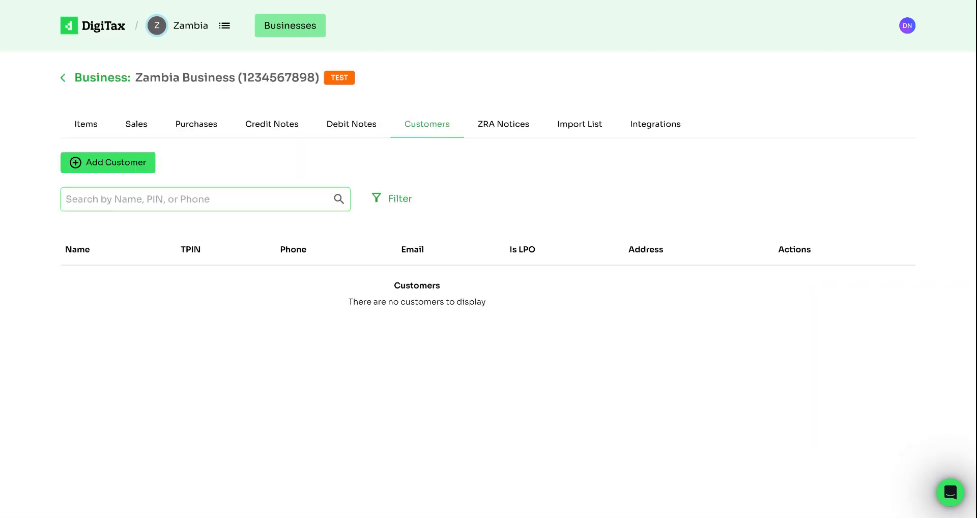
click(127, 166)
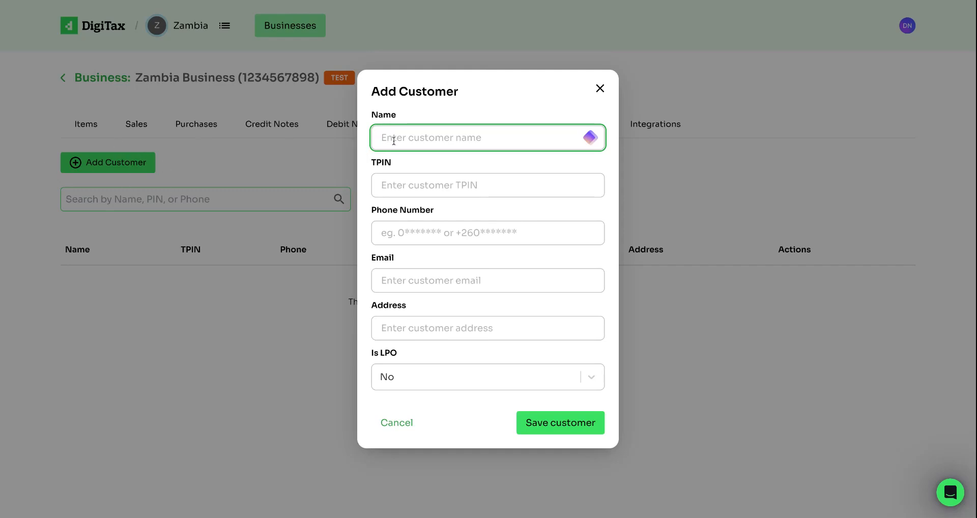
text(John)
click(406, 185)
click(432, 199)
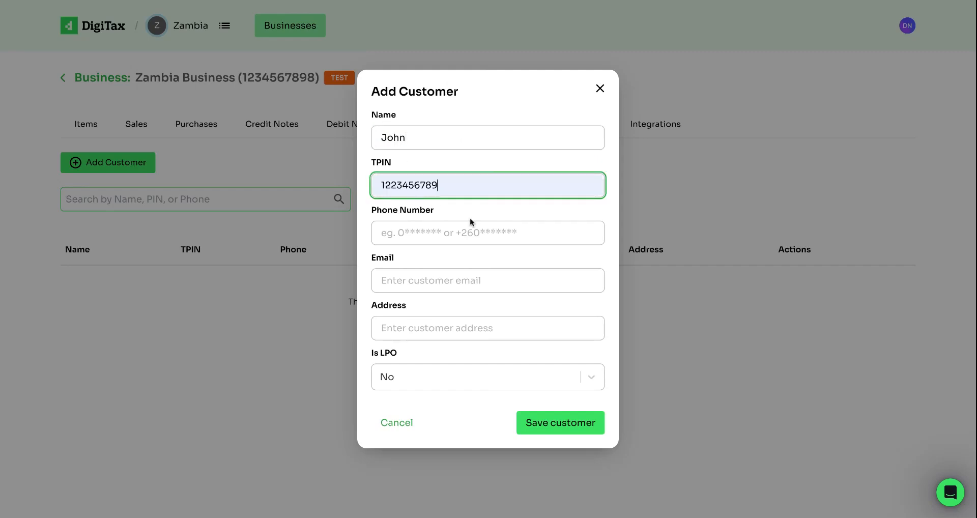
click(429, 233)
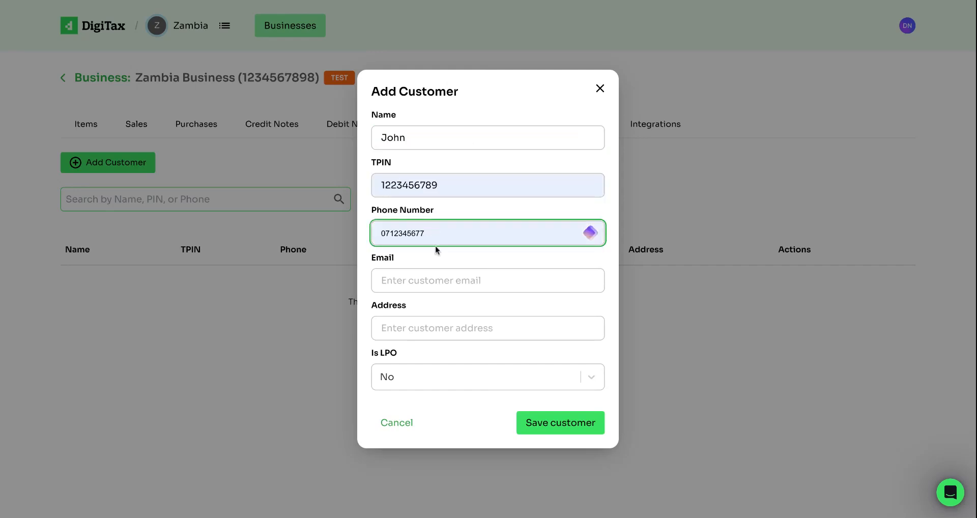
click(435, 246)
Keep the customer's Is LPO setting at No and save the customer.
click(432, 376)
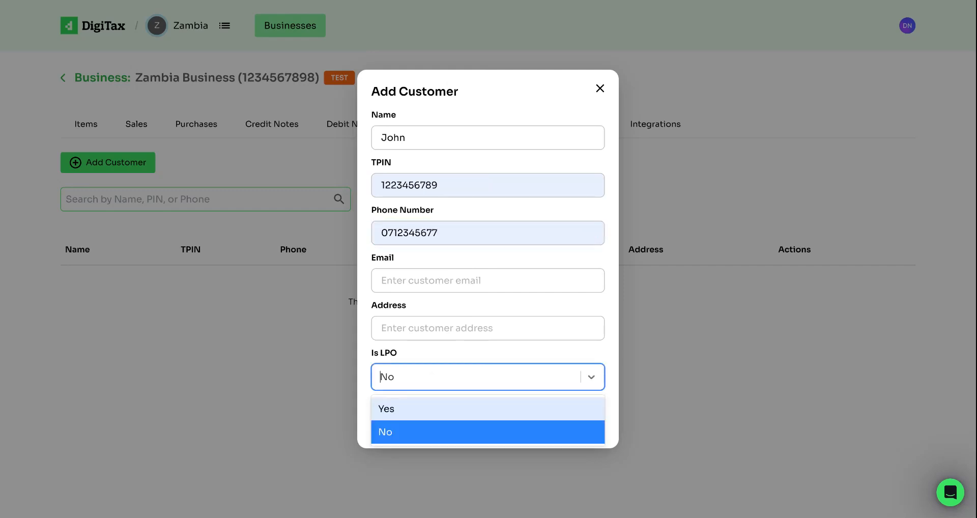
click(423, 352)
click(537, 423)
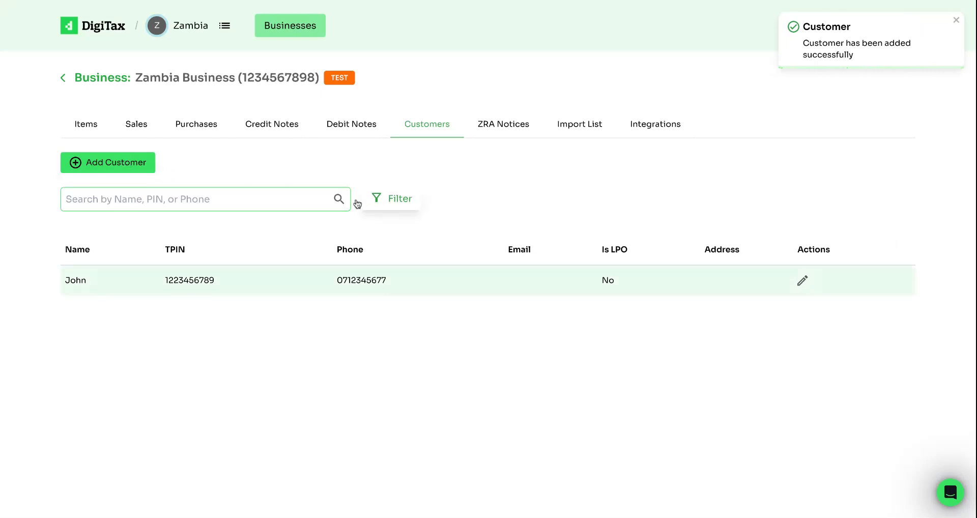
Check the search and the date and status filter options for the customers list.
click(272, 202)
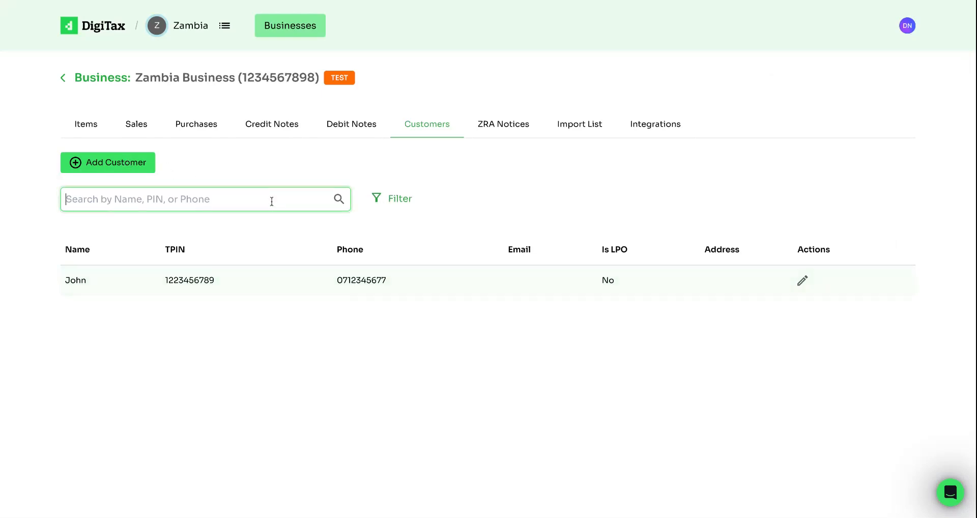
click(399, 199)
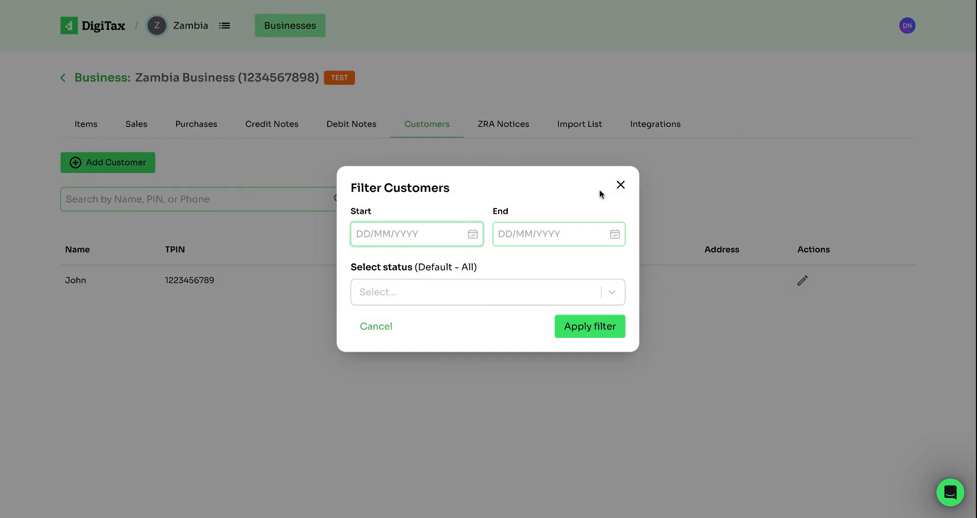
click(620, 186)
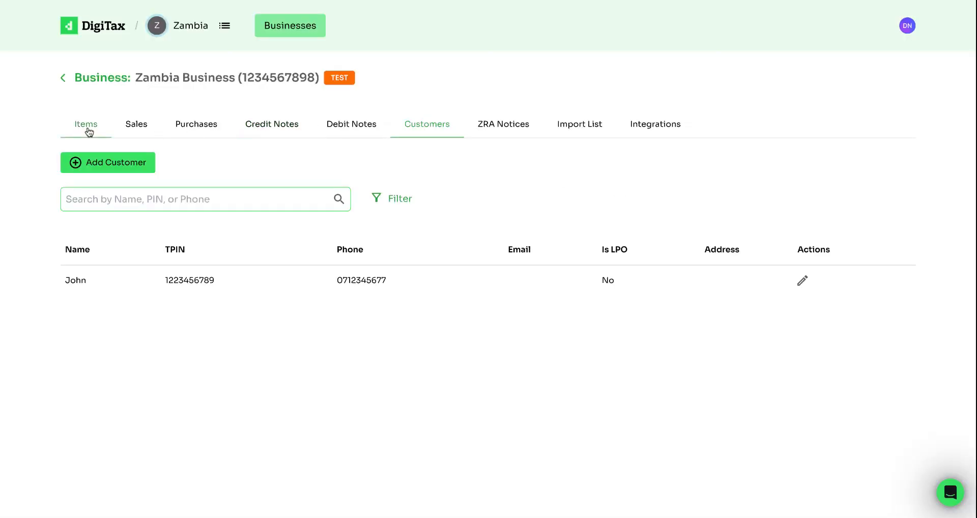
Start a new sale invoice and check the available types and currencies, keeping NORMAL and Zambian kwacha (ZMW).
click(138, 127)
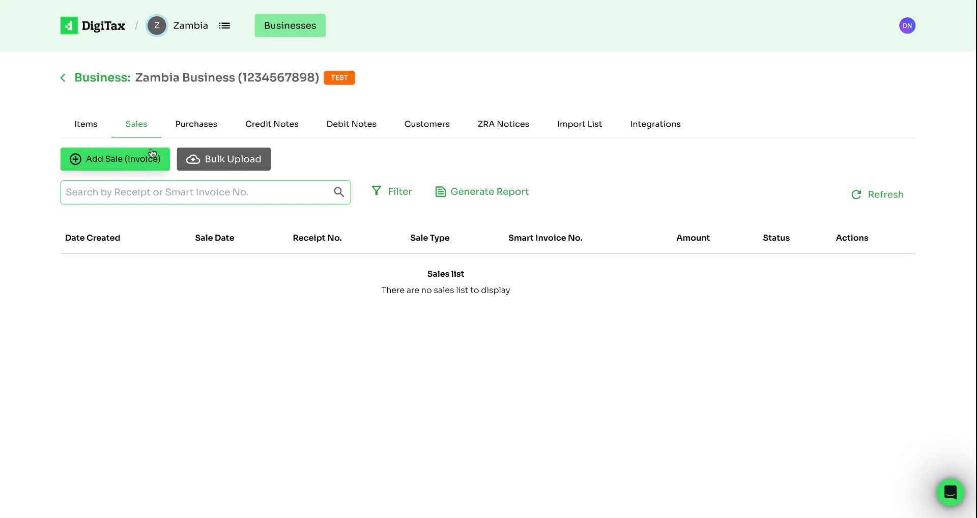
click(117, 160)
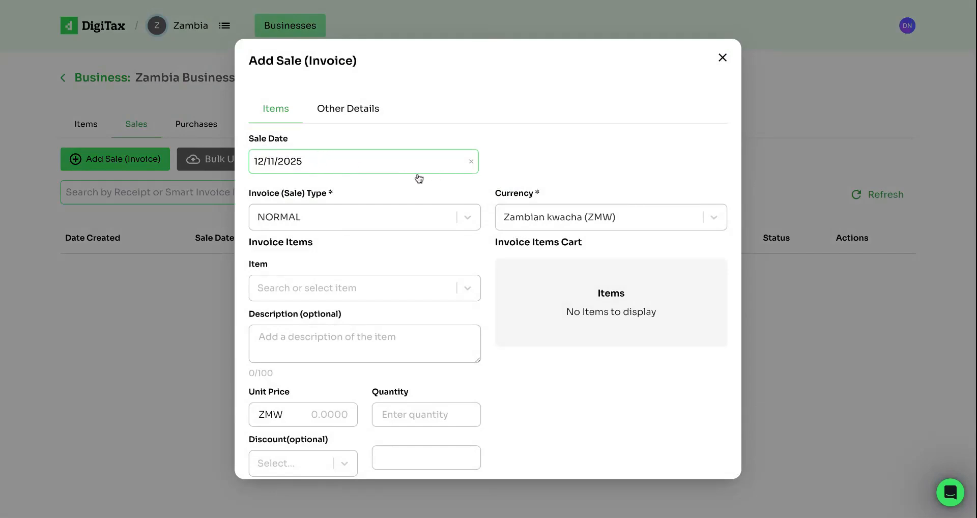
click(312, 222)
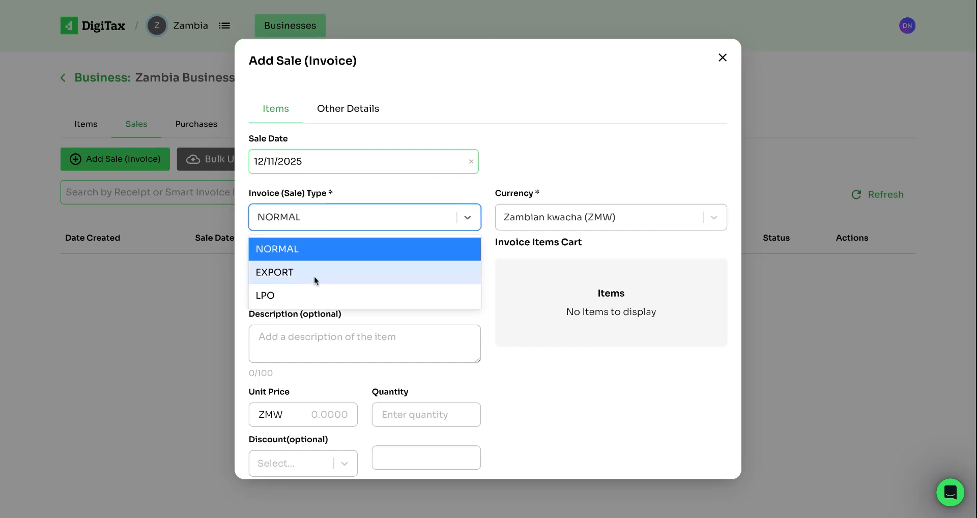
click(530, 165)
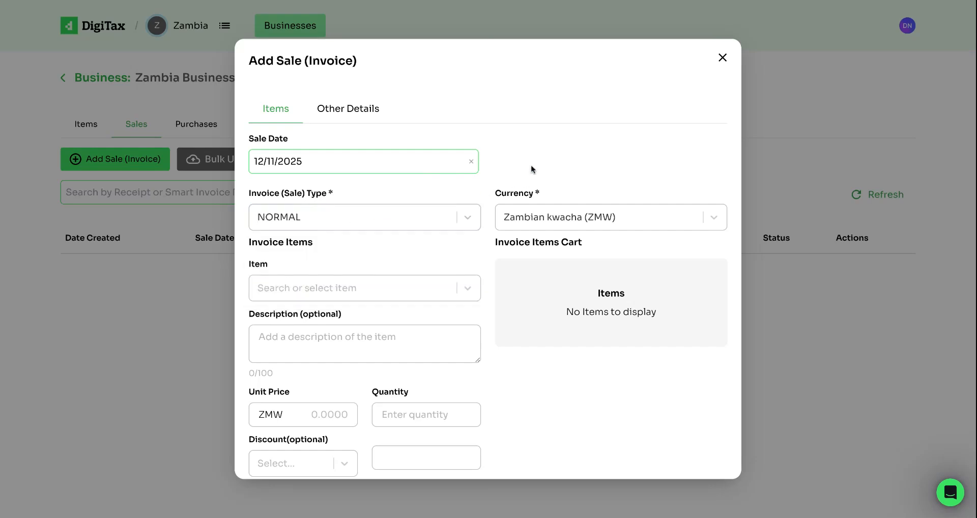
click(521, 218)
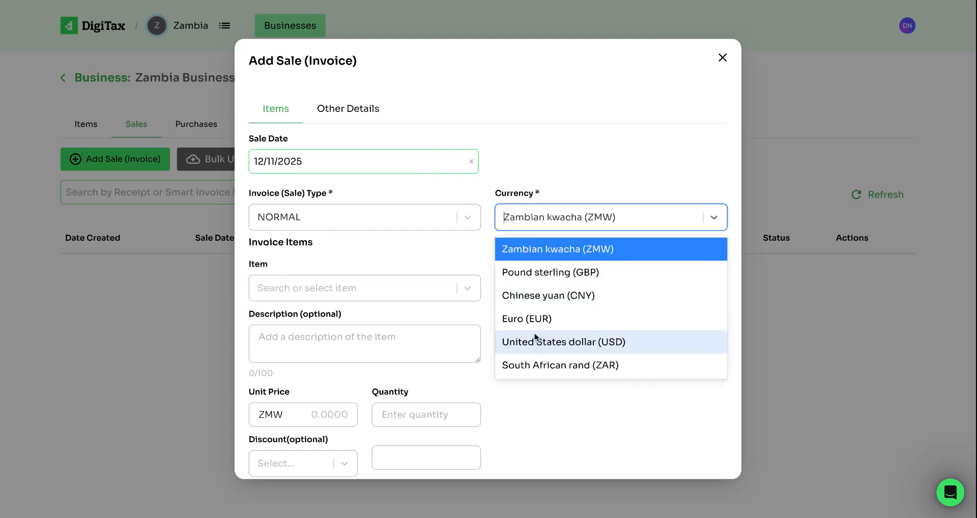
click(533, 173)
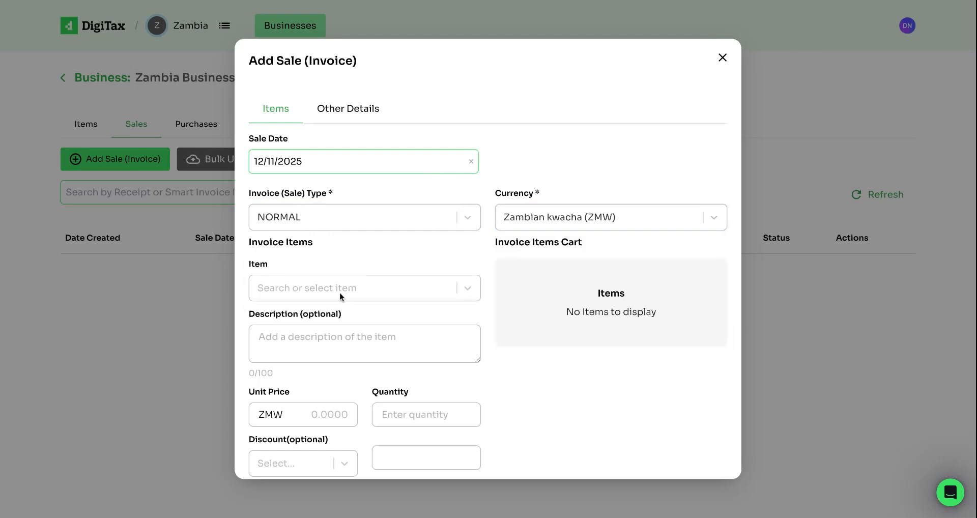
Select Cement as the invoice item, leave its description empty and enter a quantity of 1.
click(340, 292)
click(307, 319)
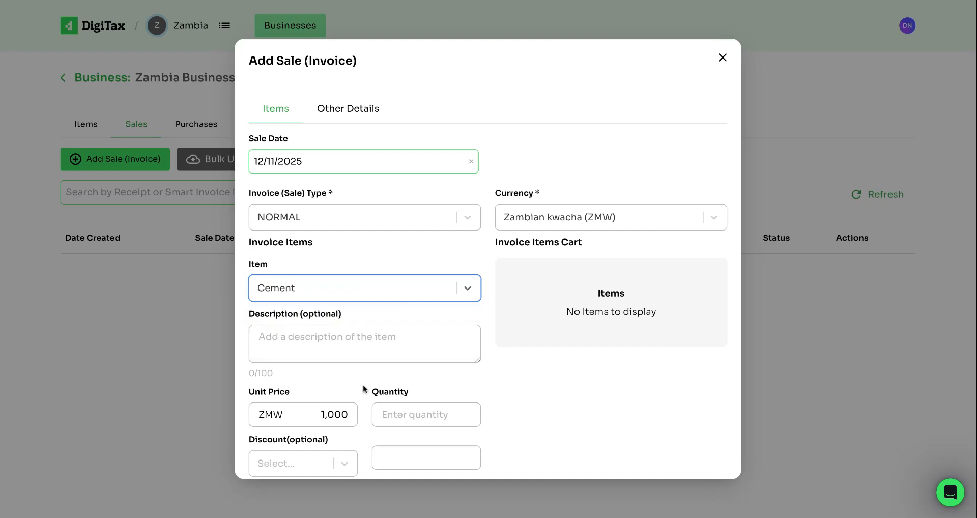
click(300, 359)
click(305, 346)
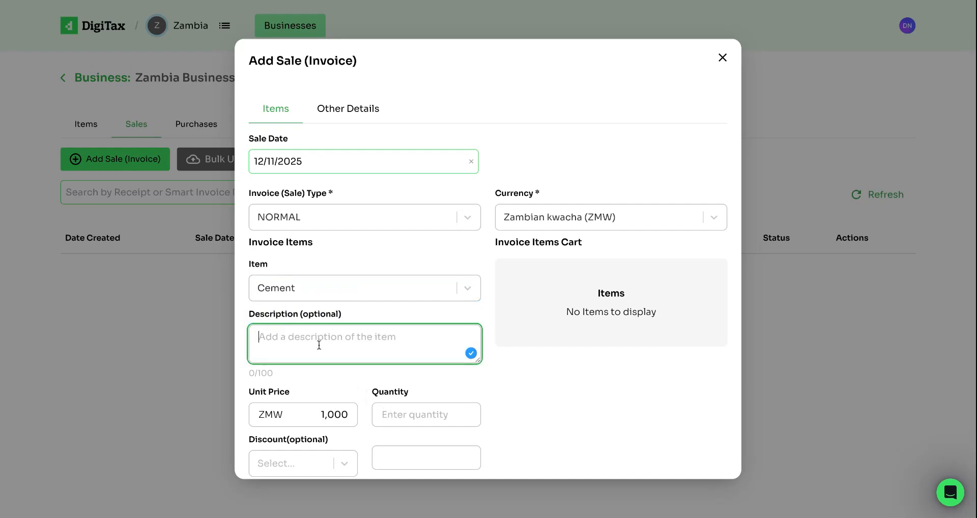
scroll(405, 320, down, 3)
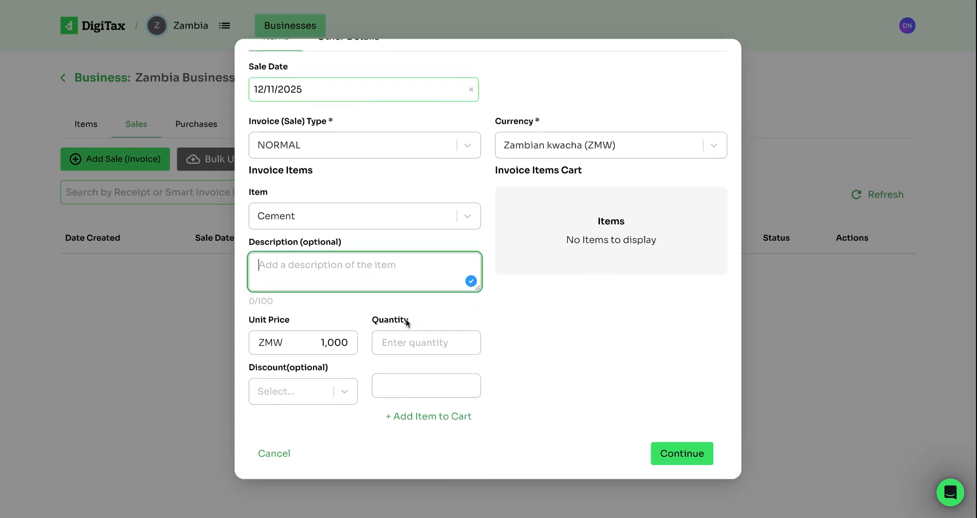
click(402, 342)
text(1)
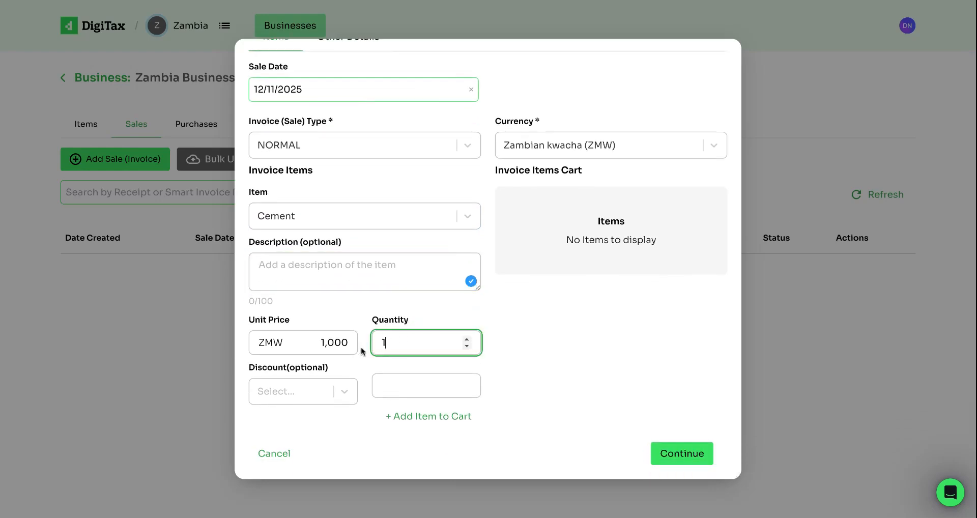
Set the Cement unit price on the invoice to ZMW 1,500.
click(341, 346)
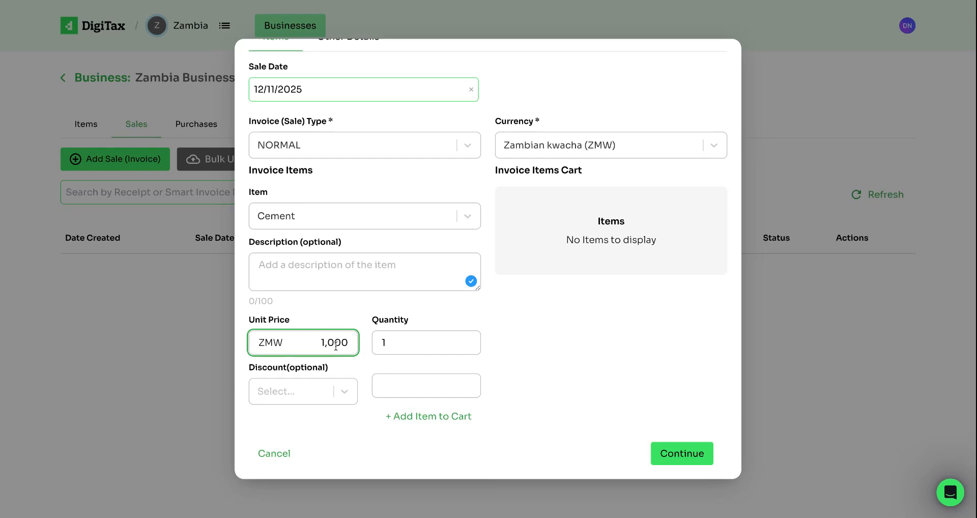
key(BackSpace)
text(5)
Try a quantity of 31 to test the stock limit, and set the Cement quantity to 3.
click(402, 343)
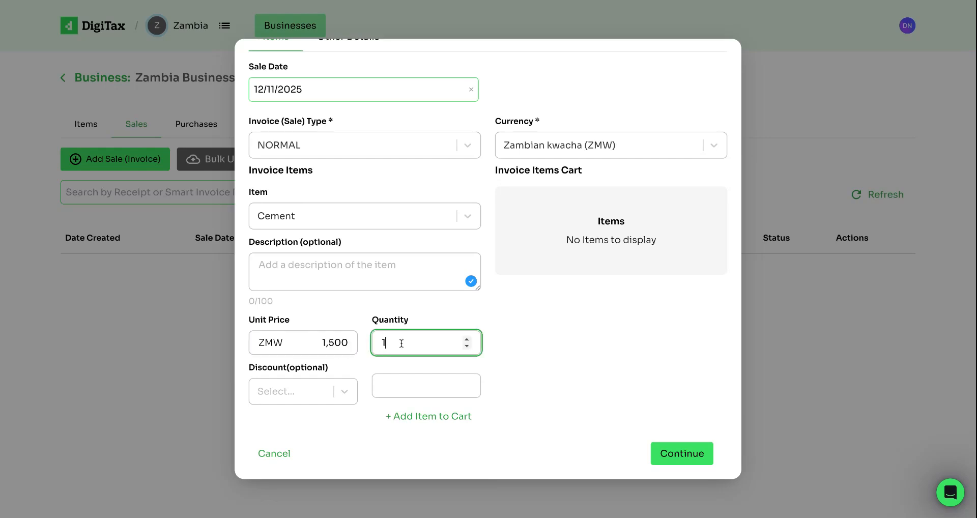
key(BackSpace)
text(13)
key(BackSpace)
key(BackSpace)
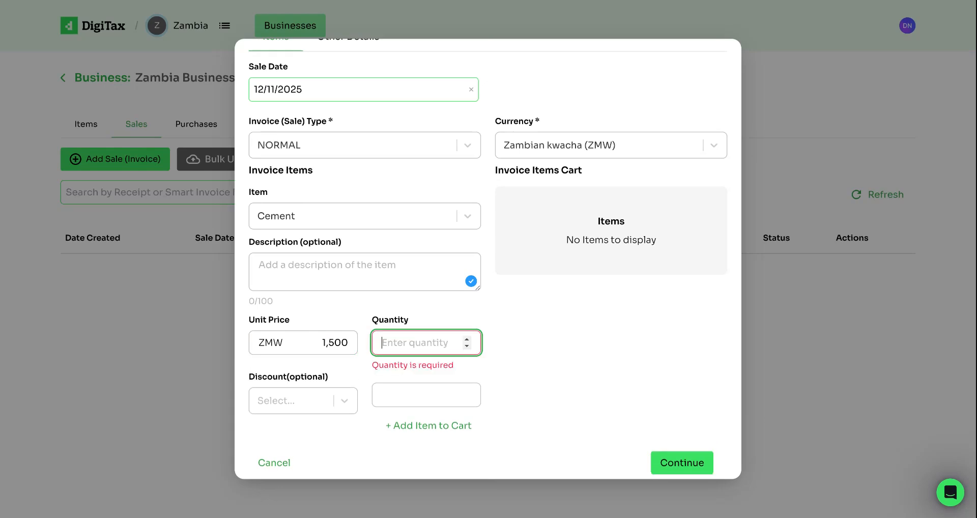
text(30)
key(BackSpace)
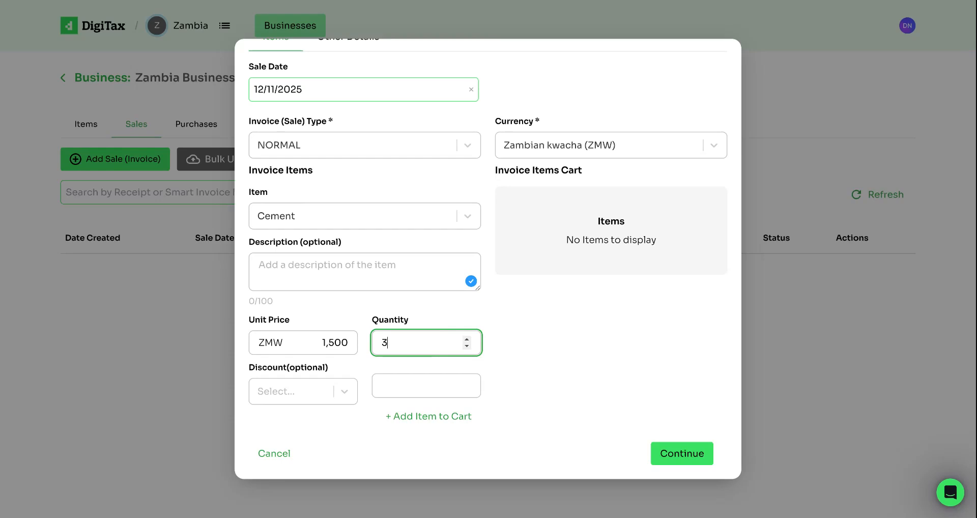
text(1)
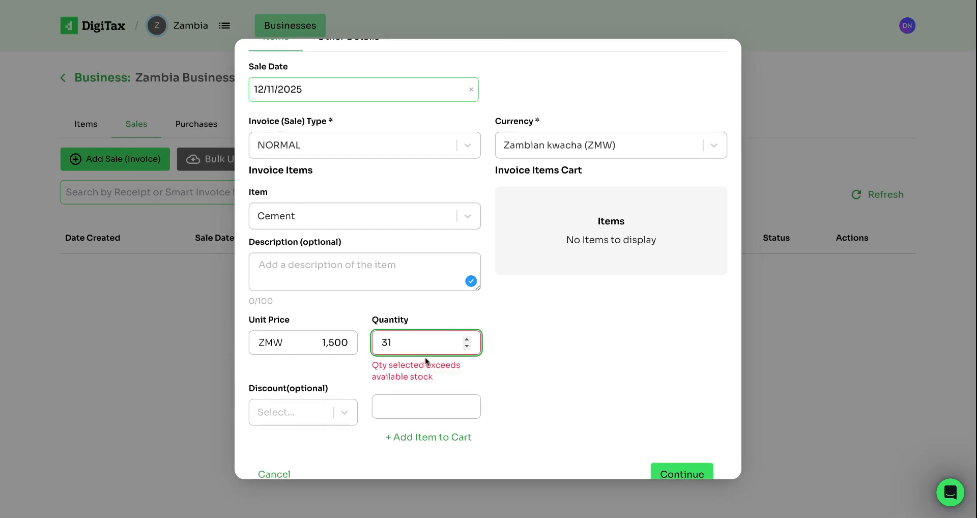
key(BackSpace)
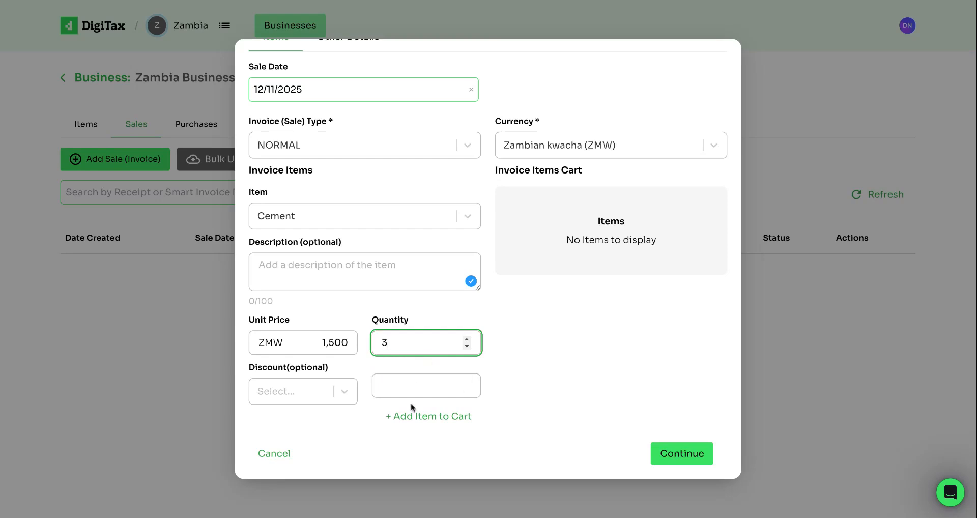
Set the Cement discount type to Amount after trying Rate (%), leave its value empty and add the item to the cart.
click(344, 398)
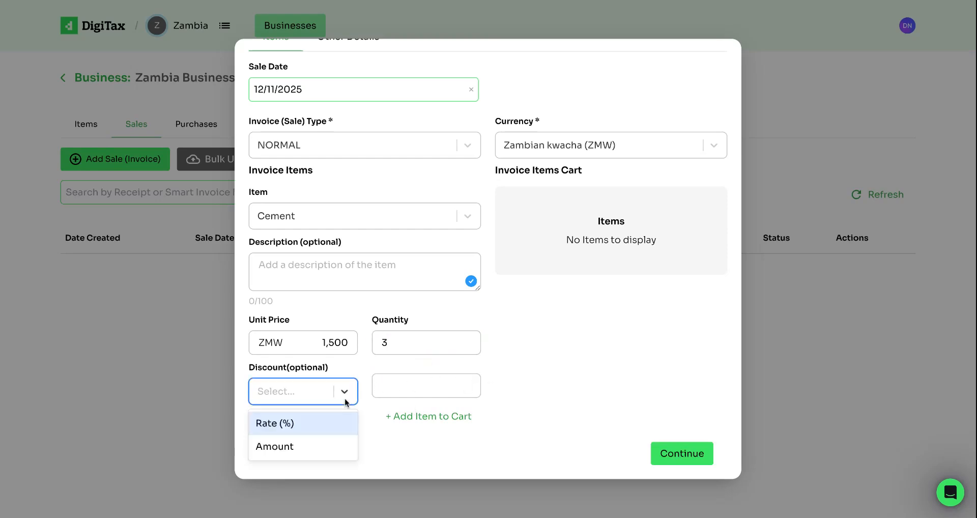
click(323, 423)
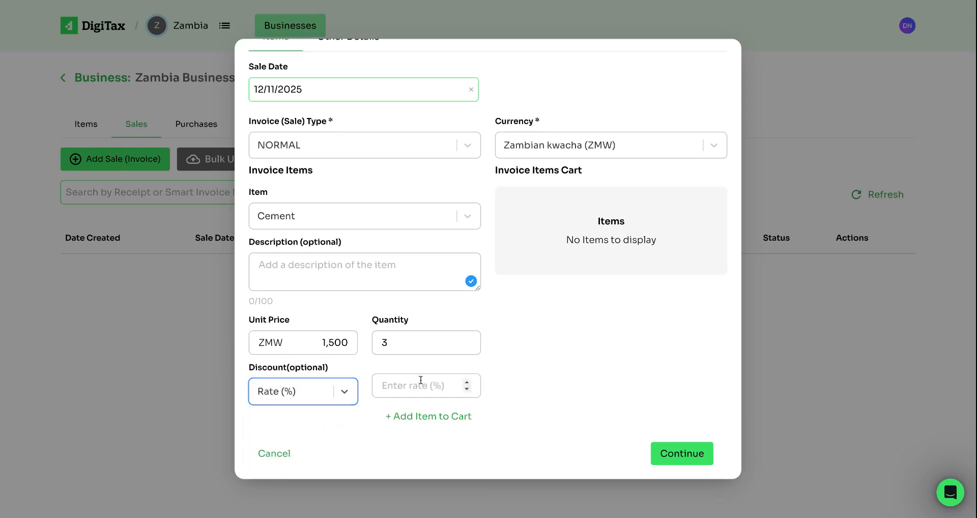
click(349, 392)
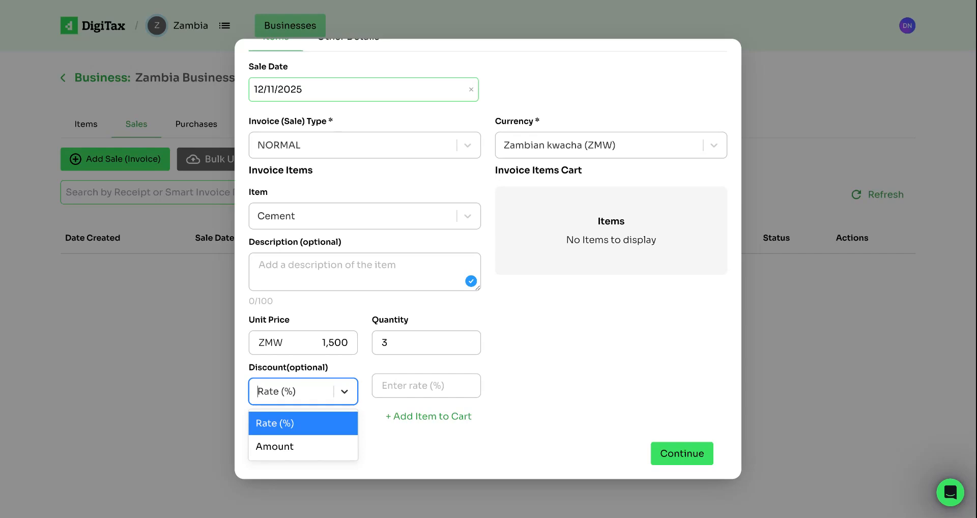
click(280, 442)
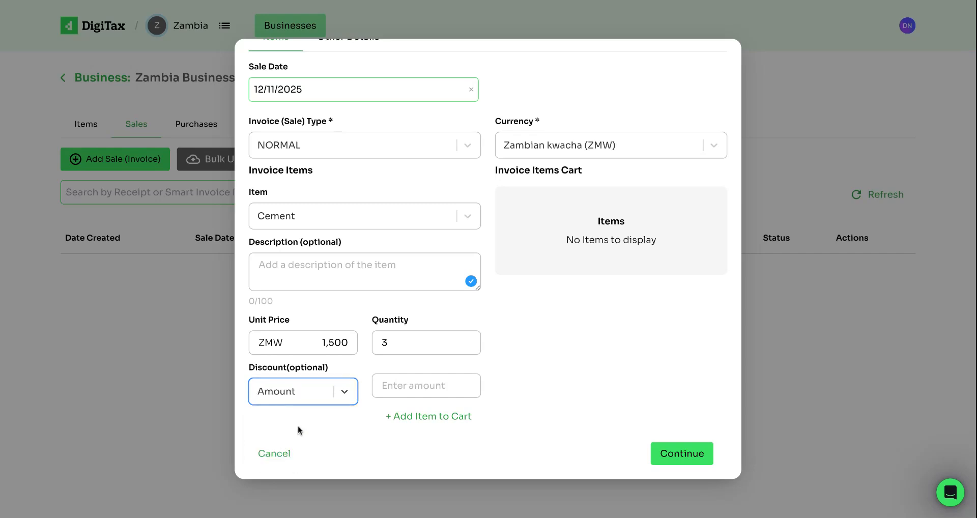
click(401, 391)
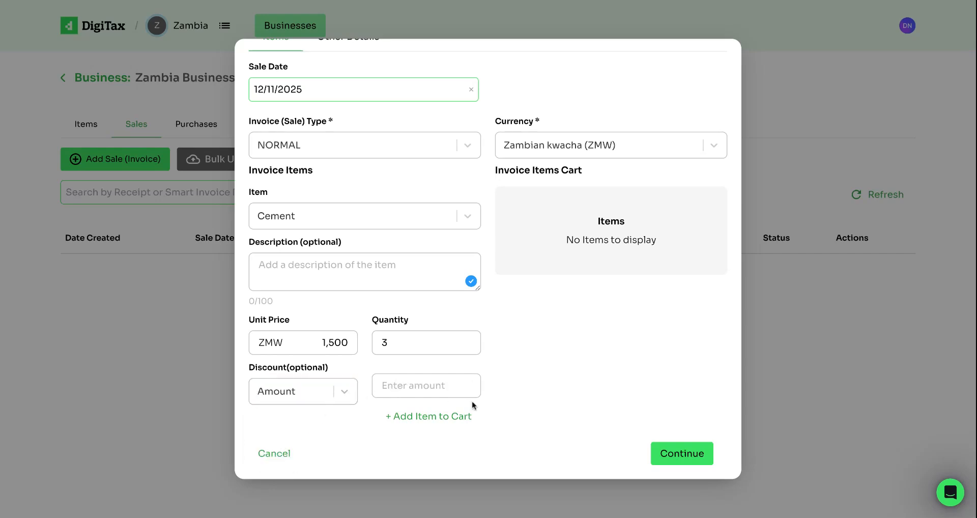
click(432, 422)
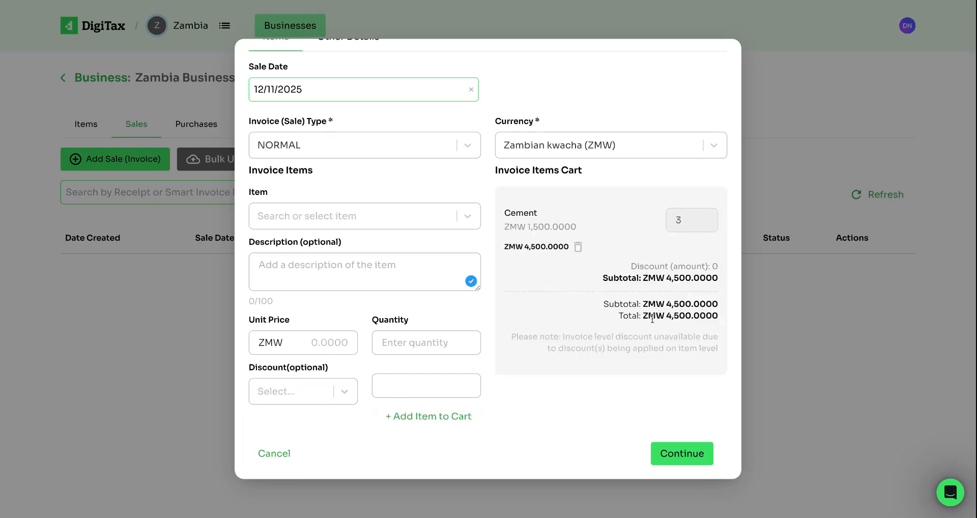
Continue to the invoice's other details and check the available customers without selecting one.
click(676, 457)
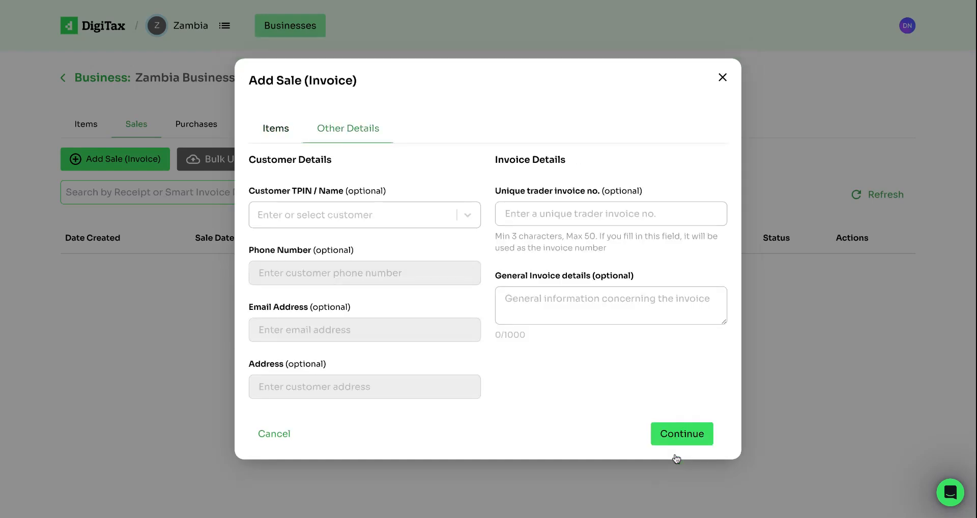
click(405, 216)
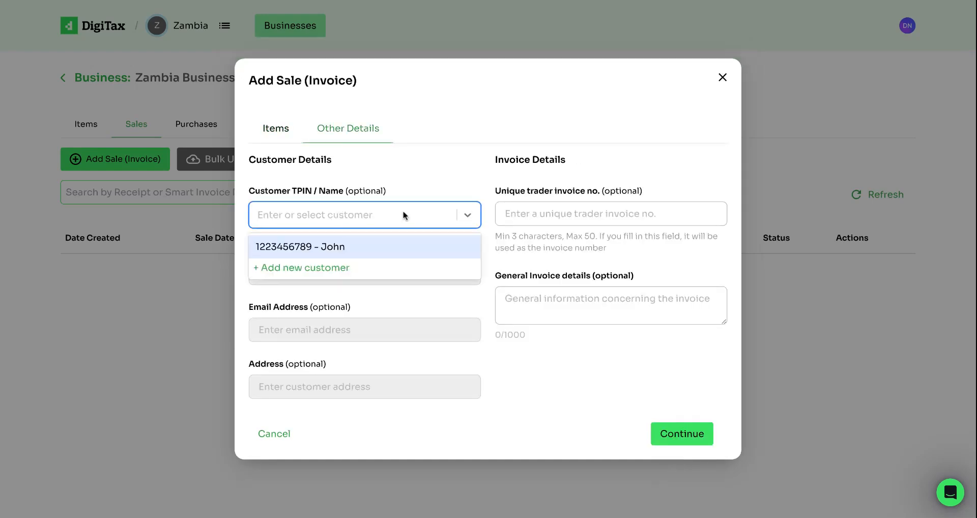
click(418, 166)
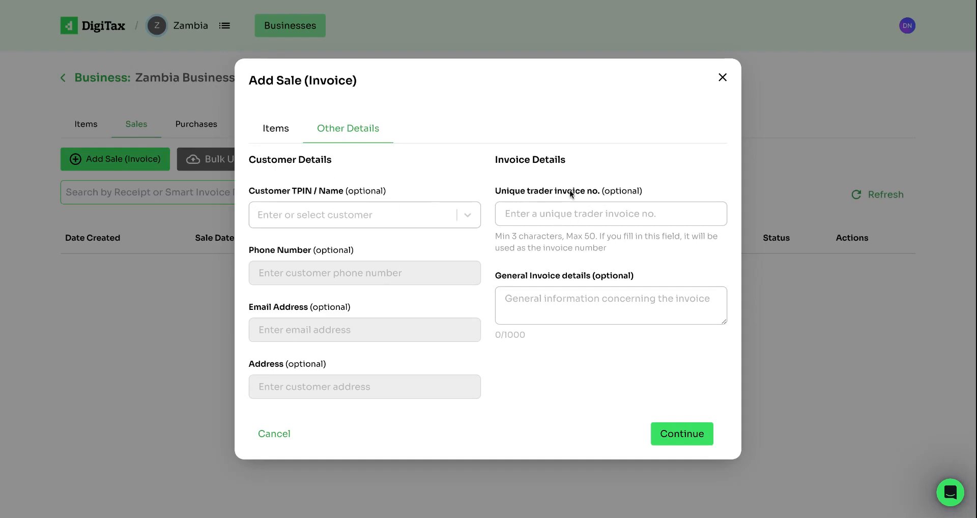
Check the length rule for the unique trader invoice number, try a number and clear it again.
click(558, 218)
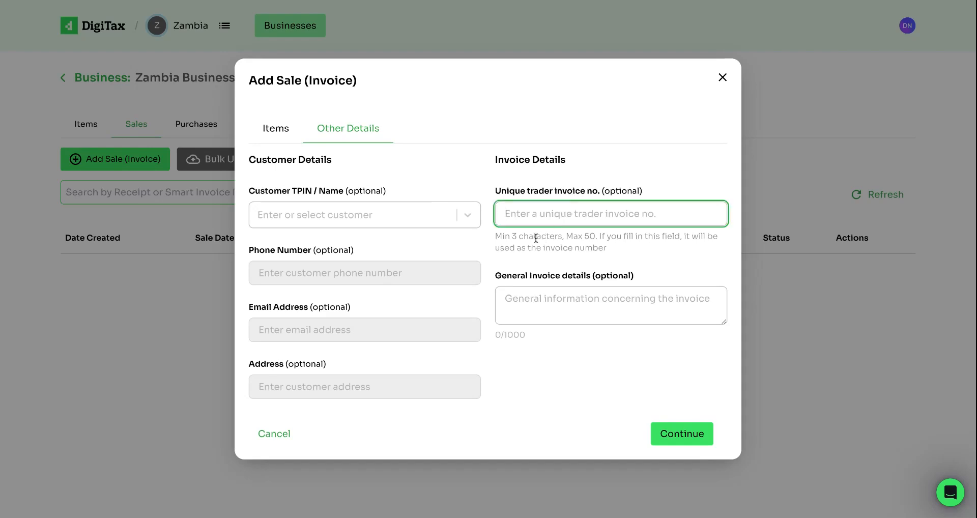
drag(511, 236, 561, 231)
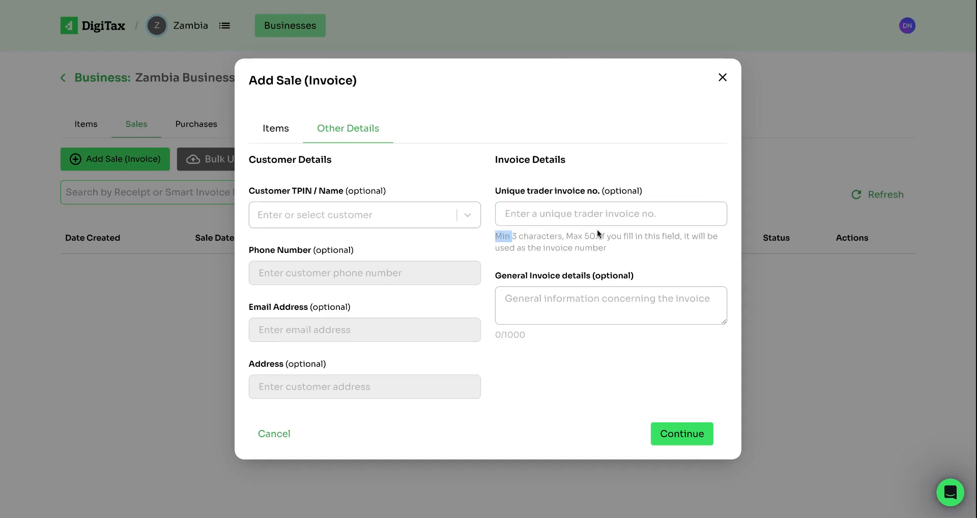
click(565, 214)
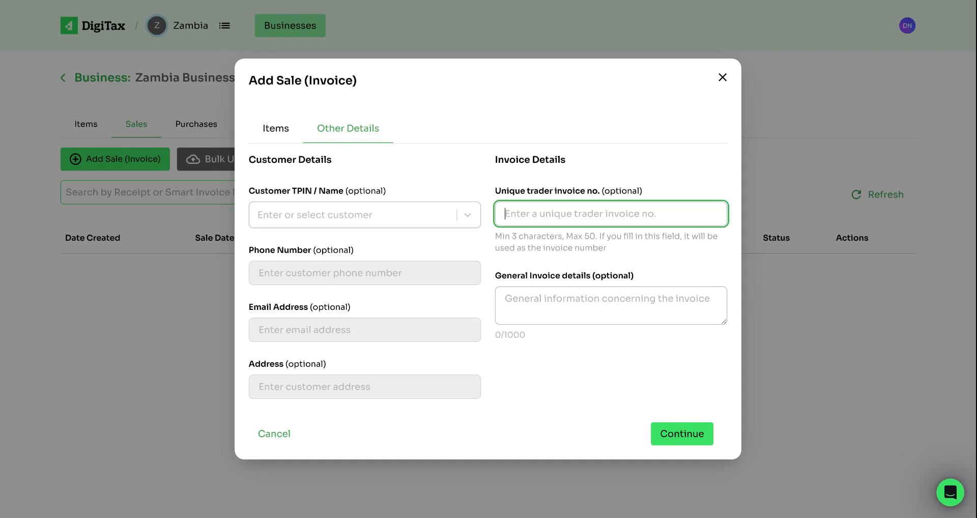
text(121)
key(BackSpace)
key(BackSpace)
key(BackSpace)
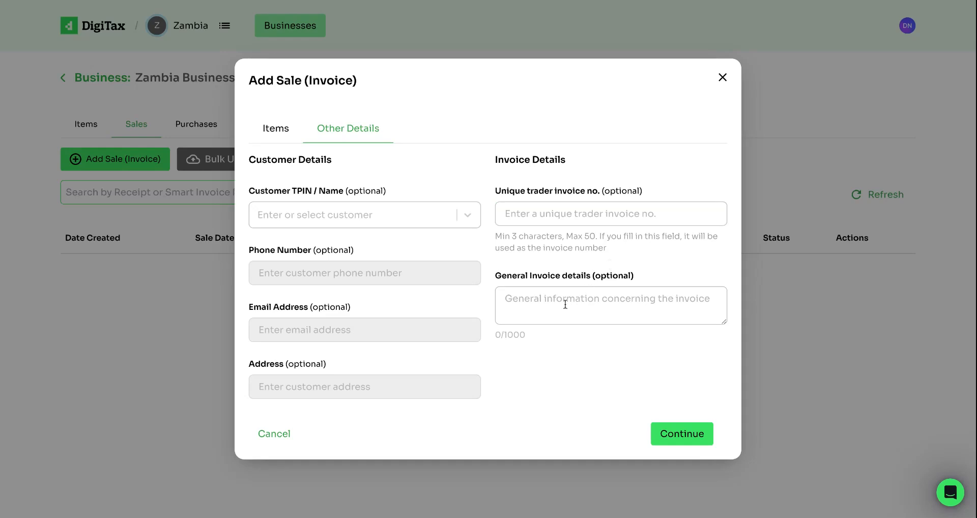
Leave the general invoice details empty, proceed to the invoice review and save the sale.
click(550, 304)
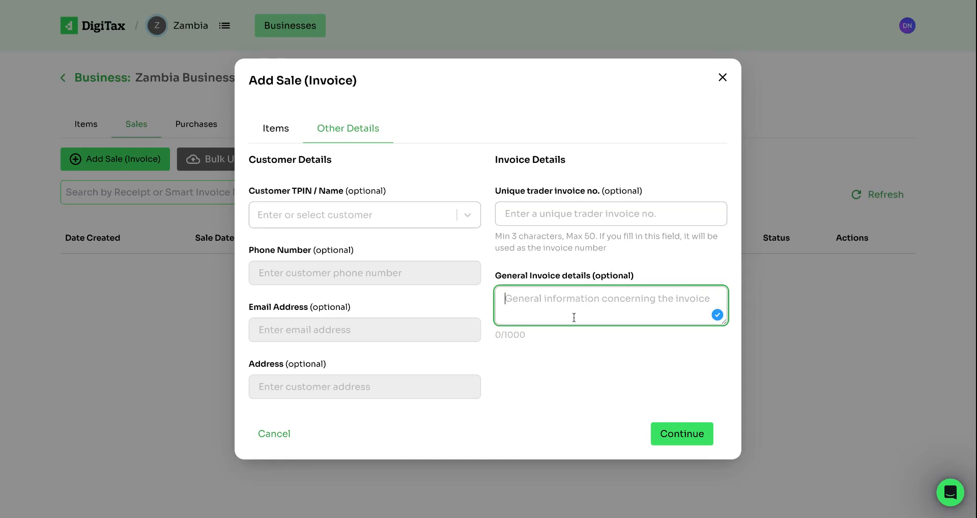
click(683, 434)
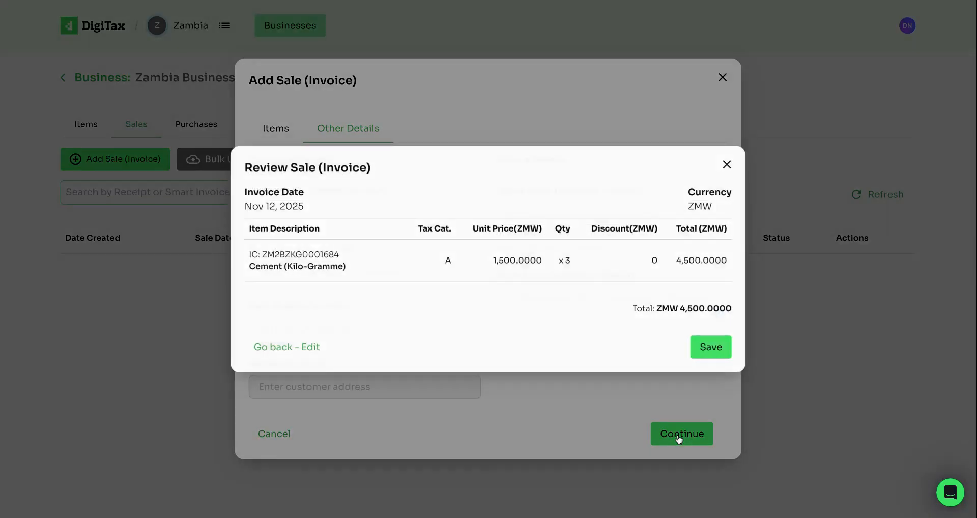
click(724, 356)
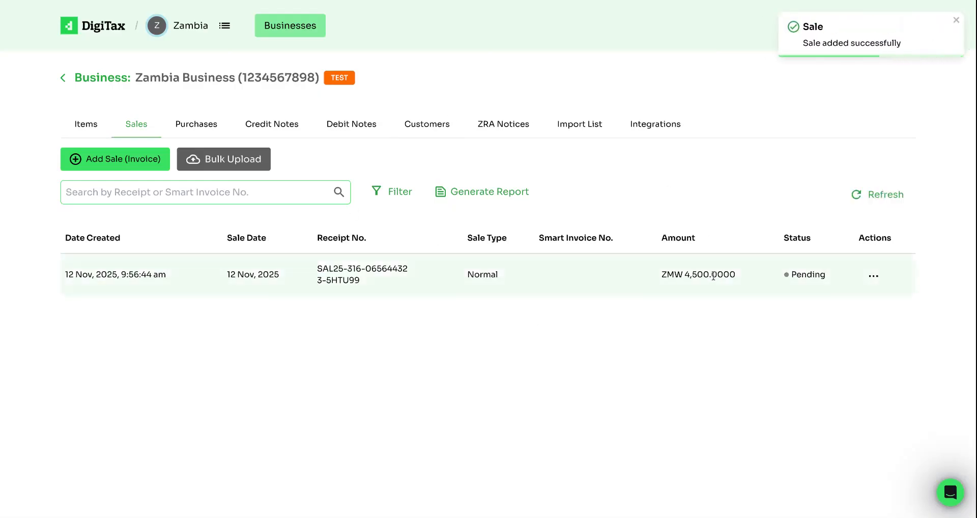
Check the amount and status of the new sale in the sales list.
drag(712, 275, 744, 278)
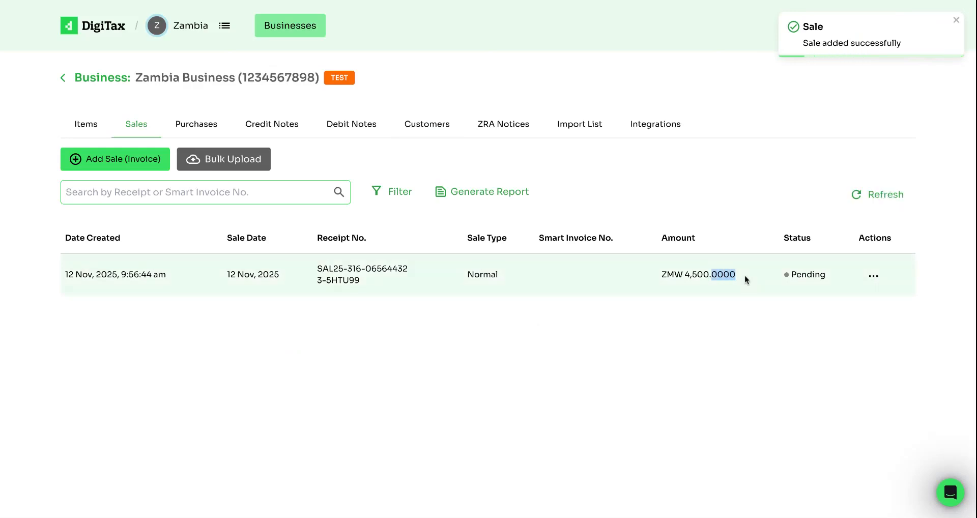
click(792, 237)
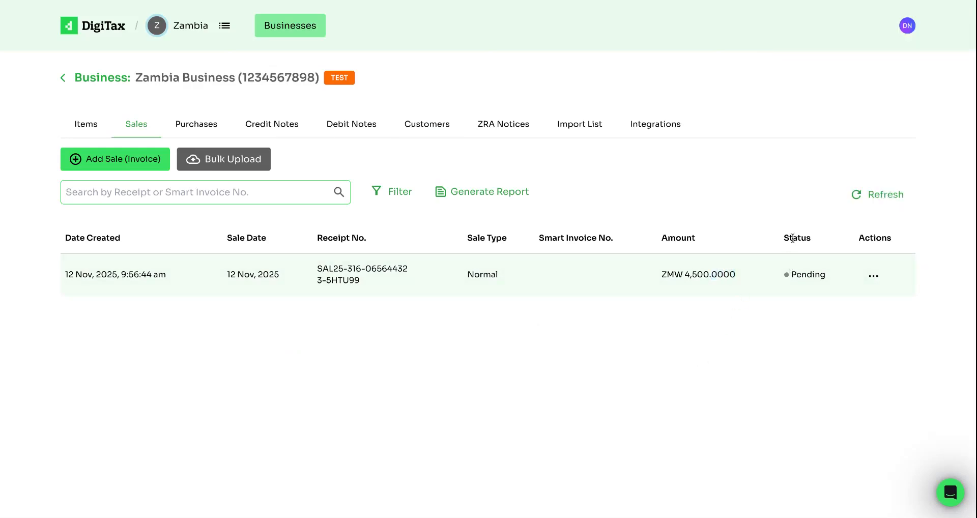
double_click(793, 238)
click(805, 275)
View the sale's tax invoice, examine its tax breakdown and SDC details, and close it.
click(874, 276)
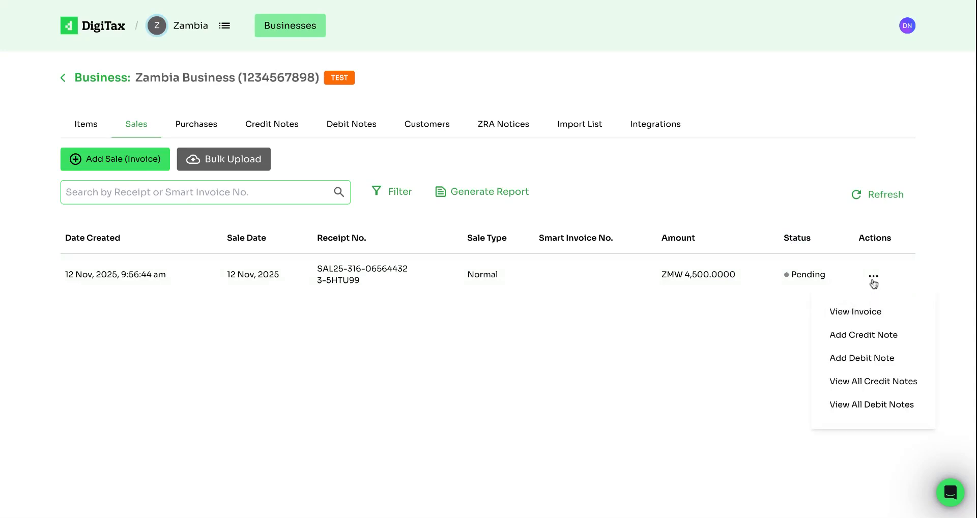
click(847, 312)
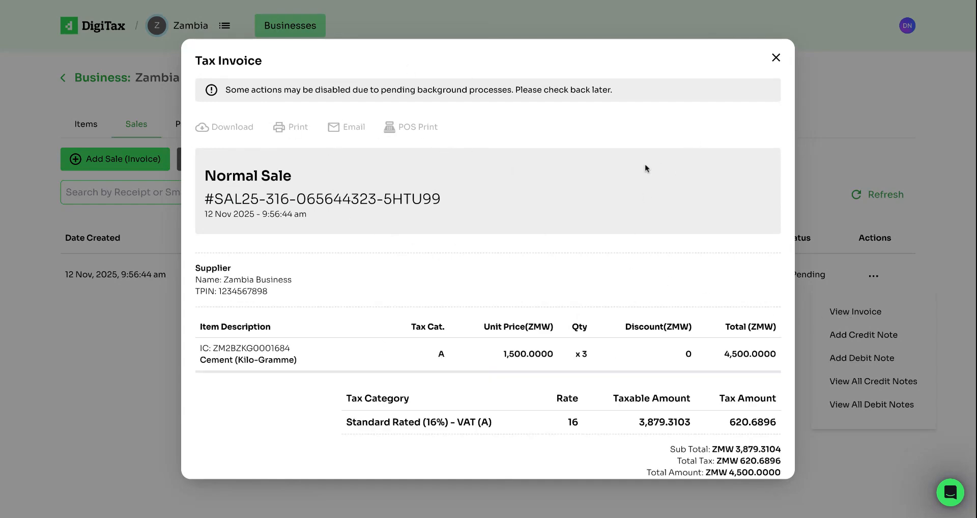
scroll(496, 265, down, 3)
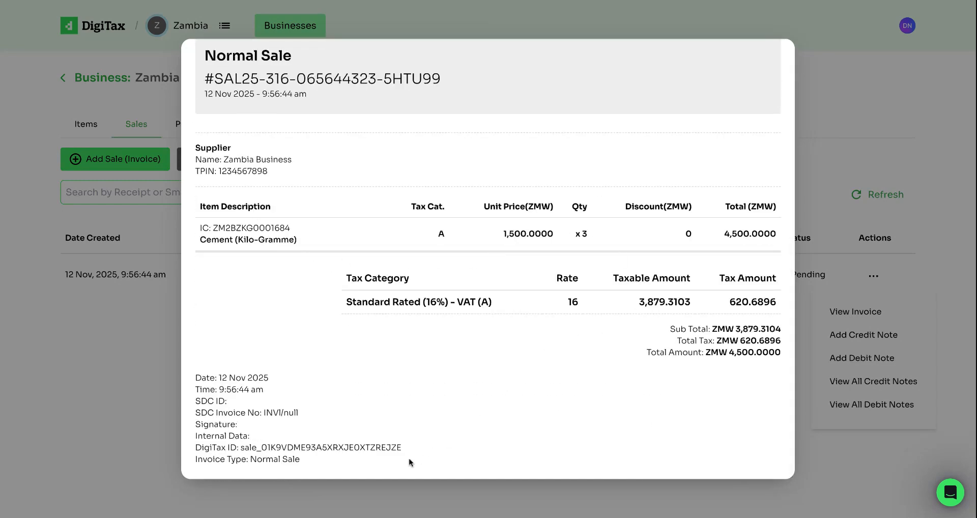
drag(316, 468, 191, 370)
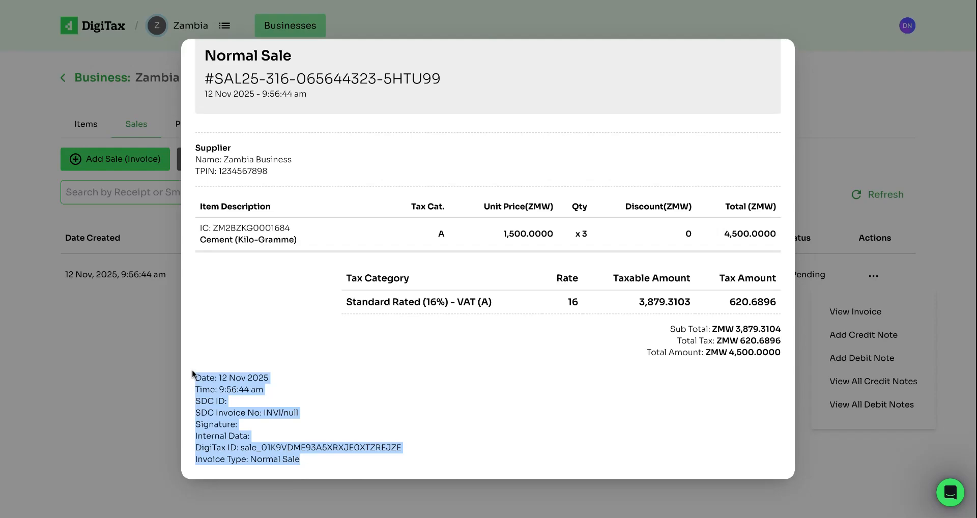
scroll(559, 101, up, 3)
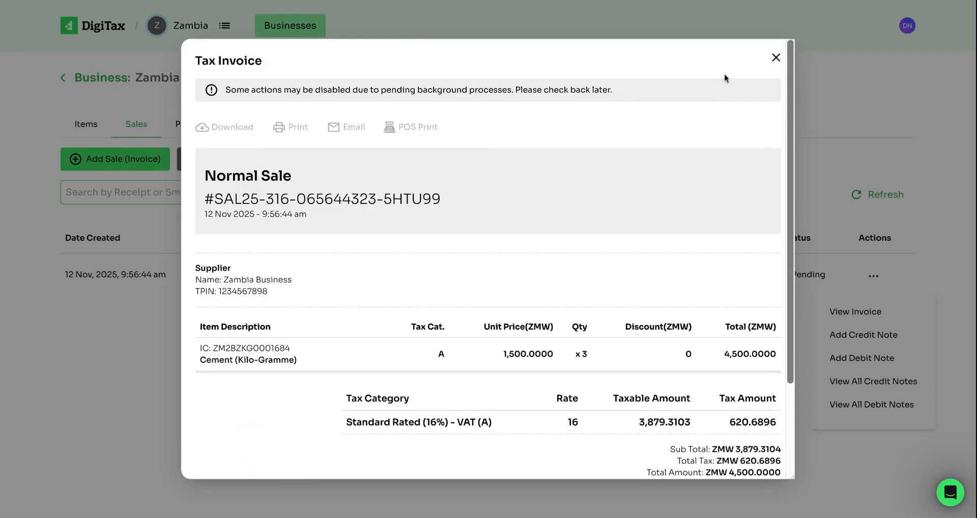
click(776, 58)
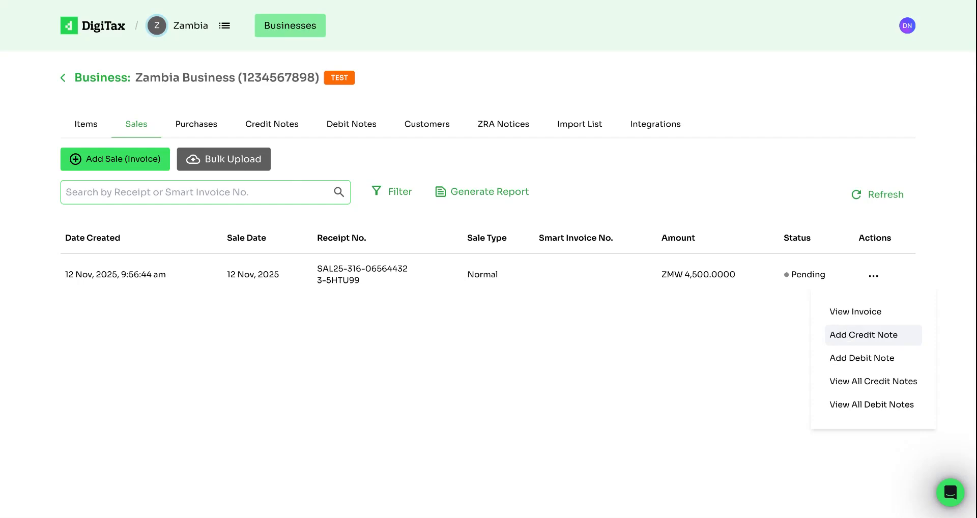
Return to the sales list and inspect the bulk upload's template and CSV upload options without uploading records.
click(842, 359)
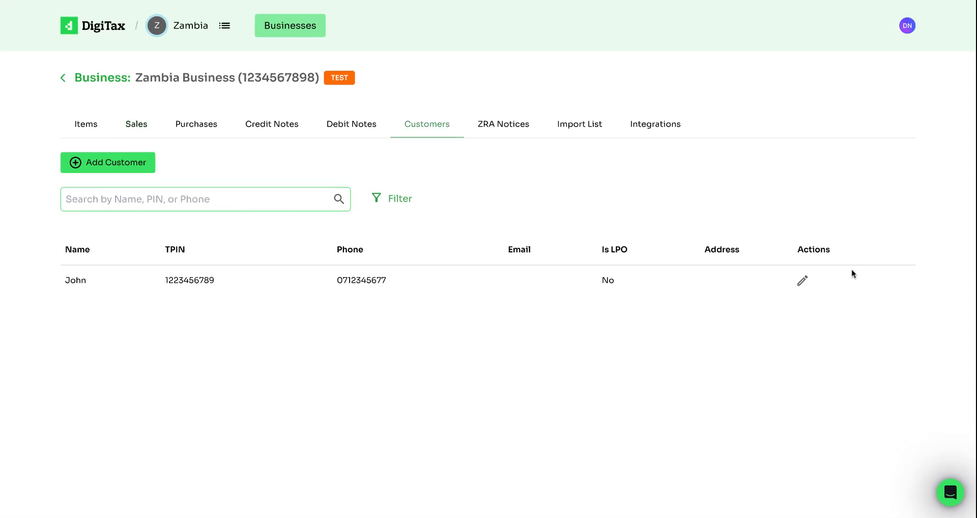
click(150, 125)
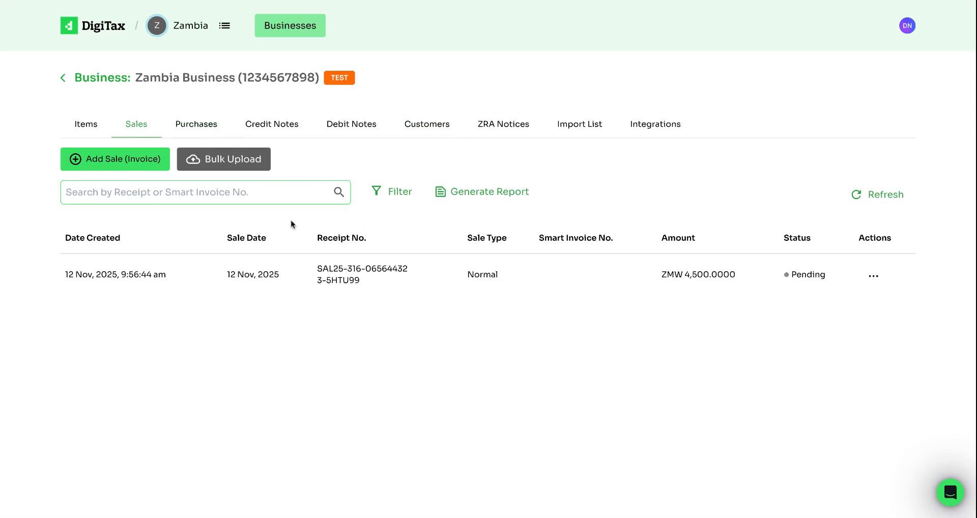
click(247, 170)
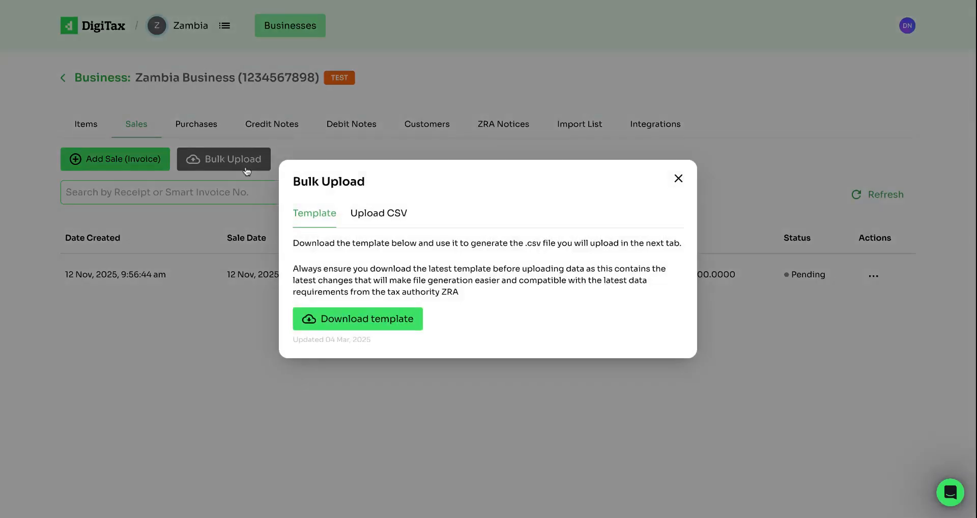
click(371, 326)
click(374, 214)
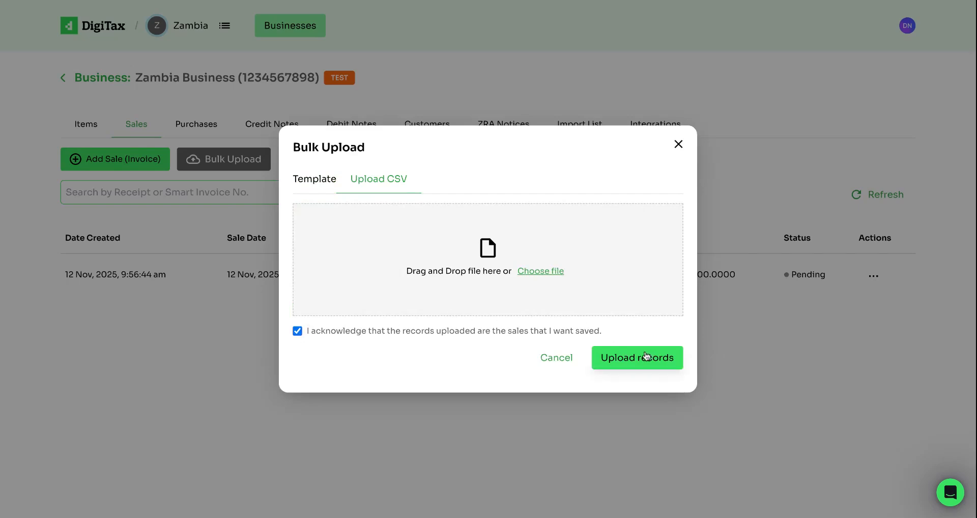
click(678, 144)
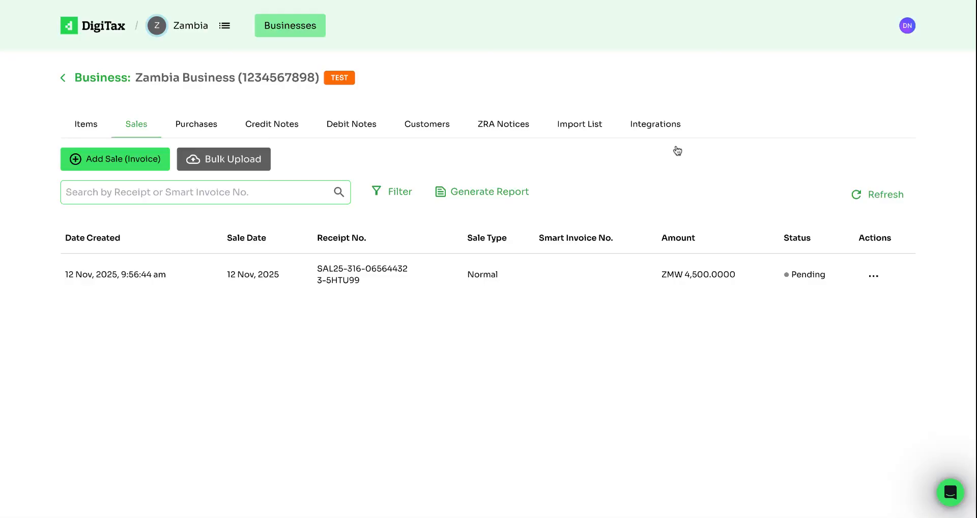
Check the sales search and the date and status filter options without applying a filter.
click(283, 197)
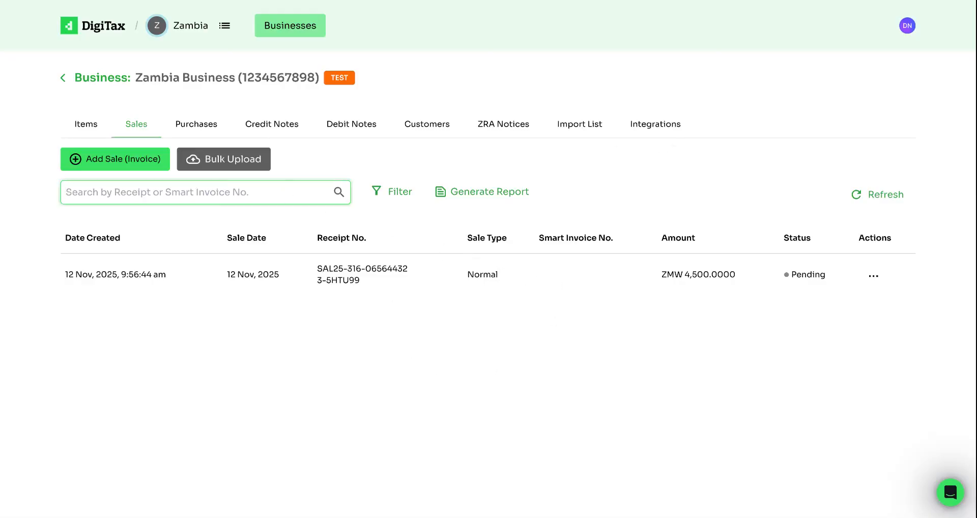
click(394, 192)
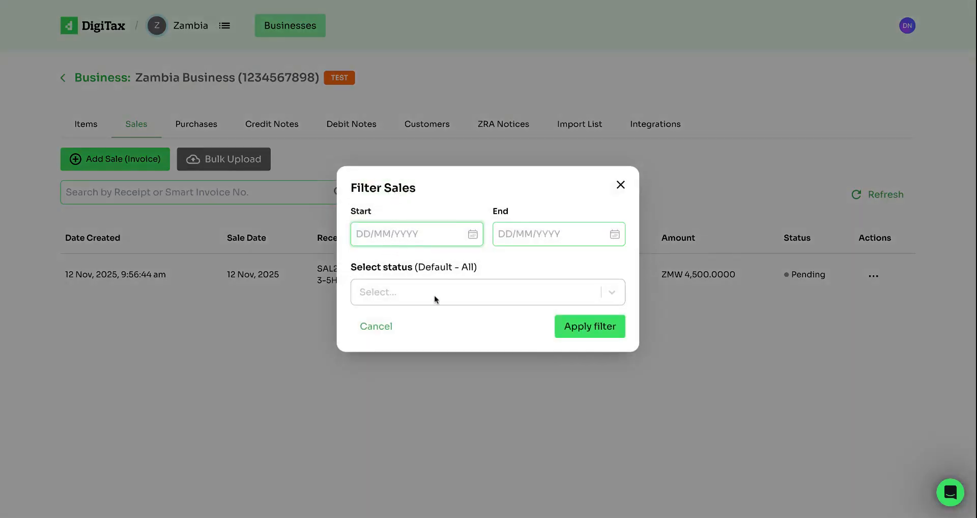
click(621, 185)
Open the sales report export, try the Last Year period, and check the available status options.
click(469, 193)
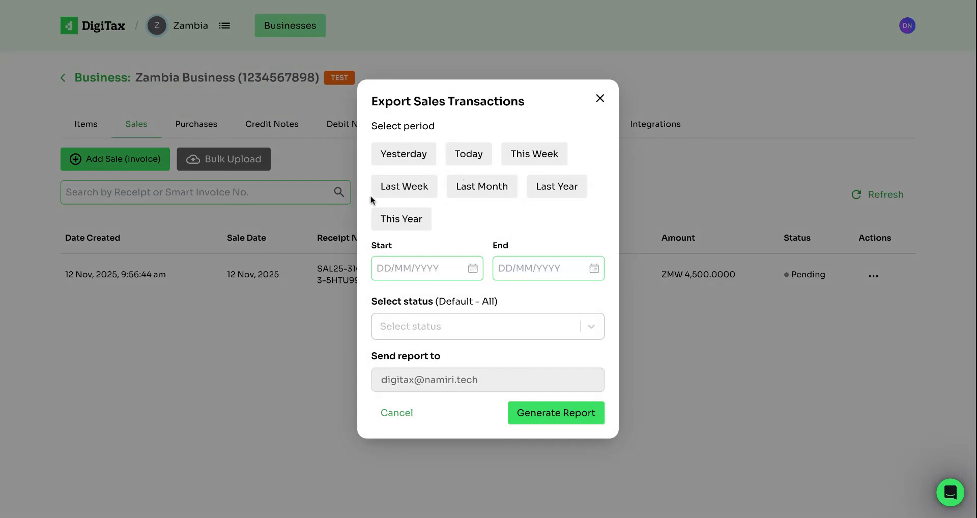
click(415, 223)
click(551, 189)
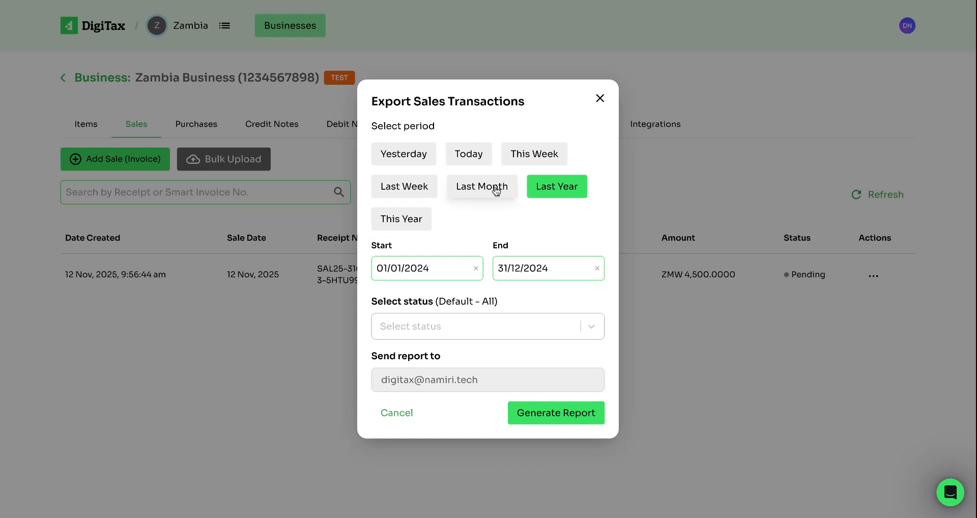
click(420, 331)
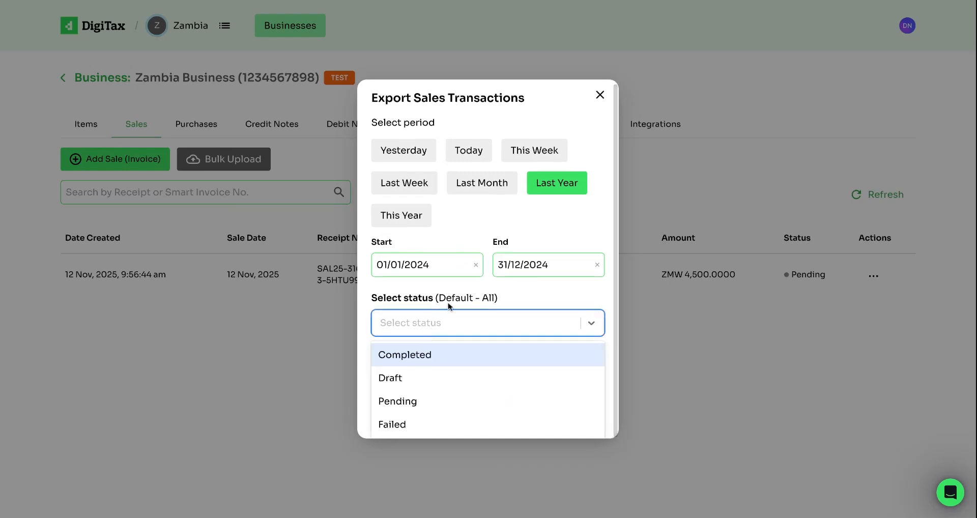
click(524, 281)
click(418, 327)
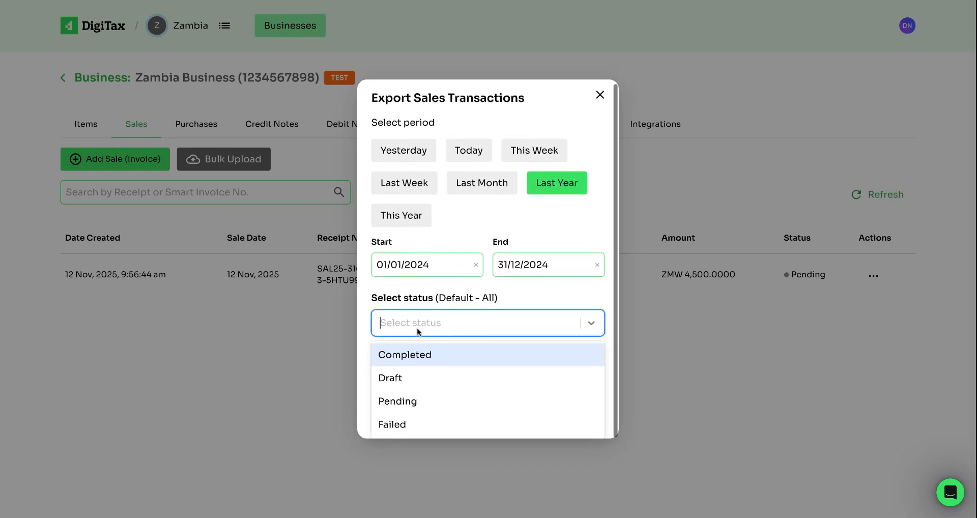
click(520, 302)
Try 12/11/2025 as the report's start date, check the end date and recipient fields, and close the export without generating a report.
click(453, 277)
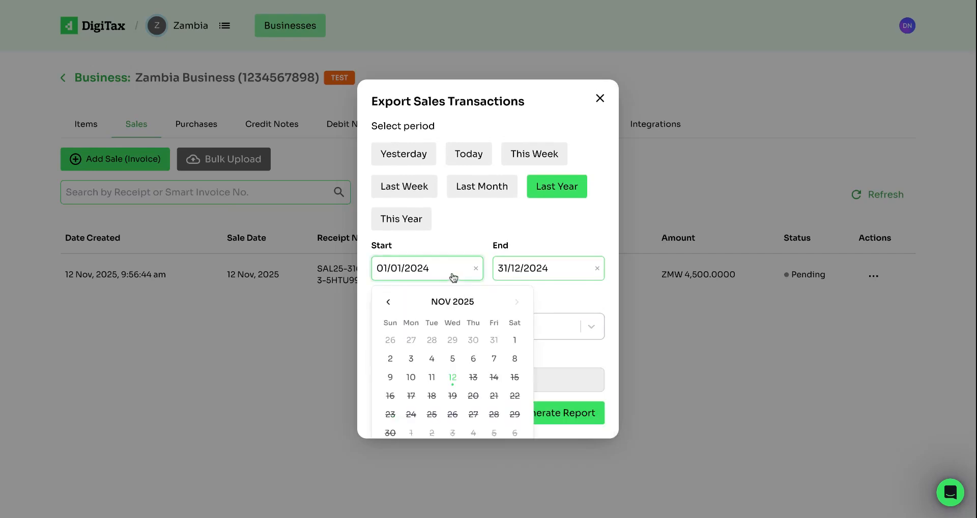
click(452, 378)
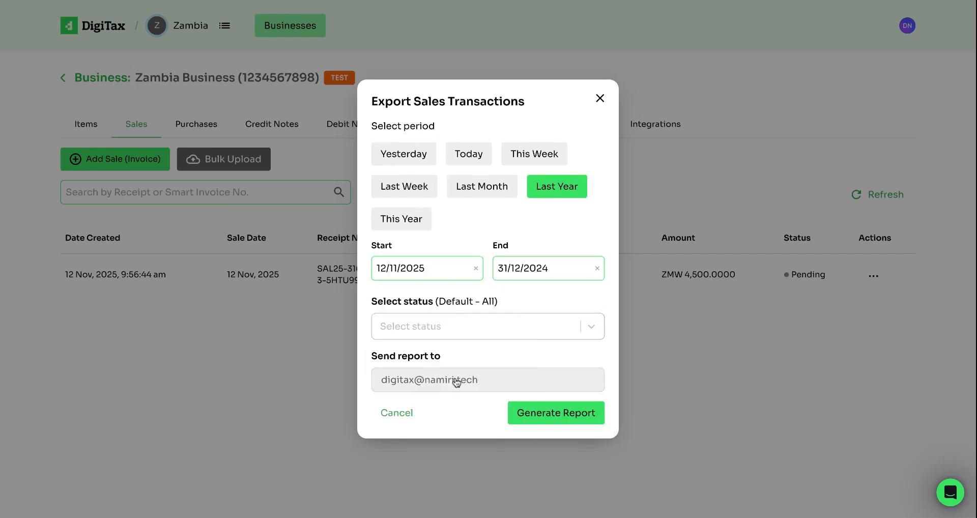
click(530, 271)
click(572, 376)
click(602, 99)
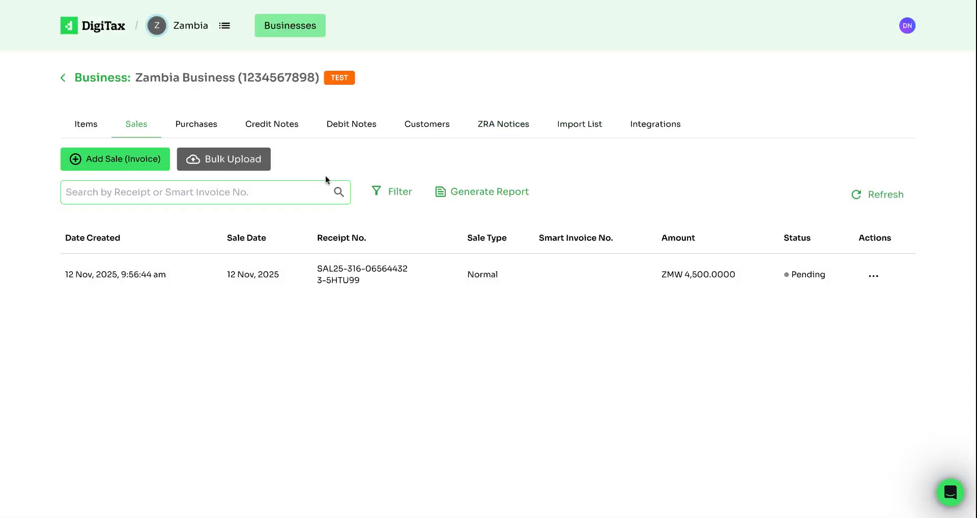
Start a new purchase with Cement as the item and Cash/credit as the payment type.
click(198, 132)
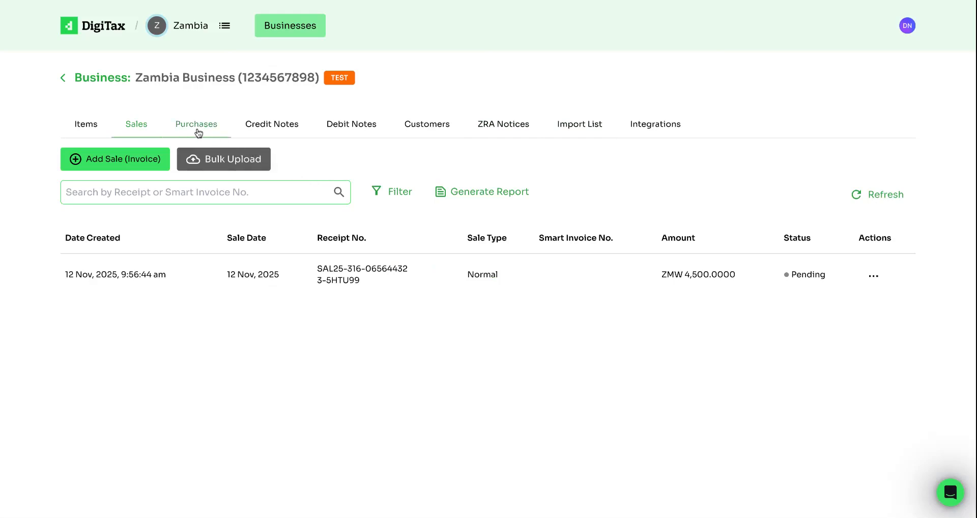
click(109, 168)
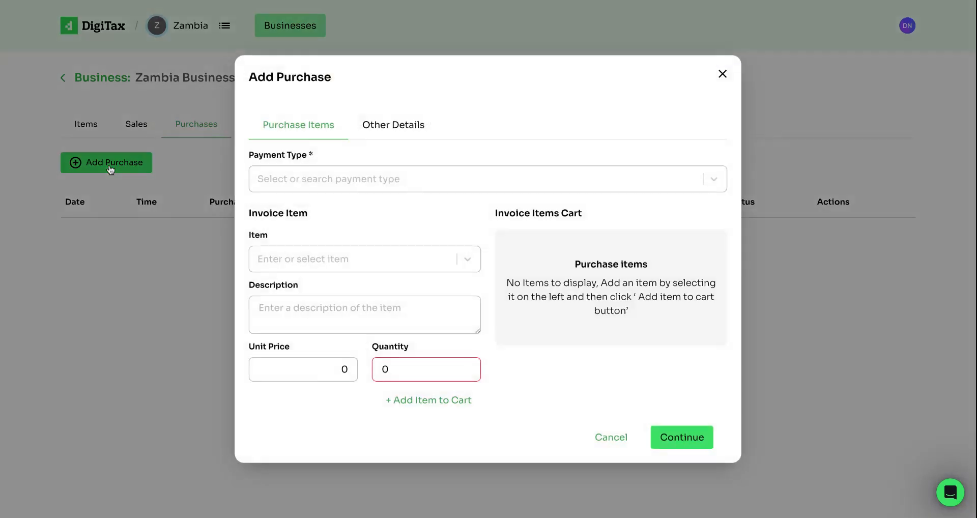
click(385, 179)
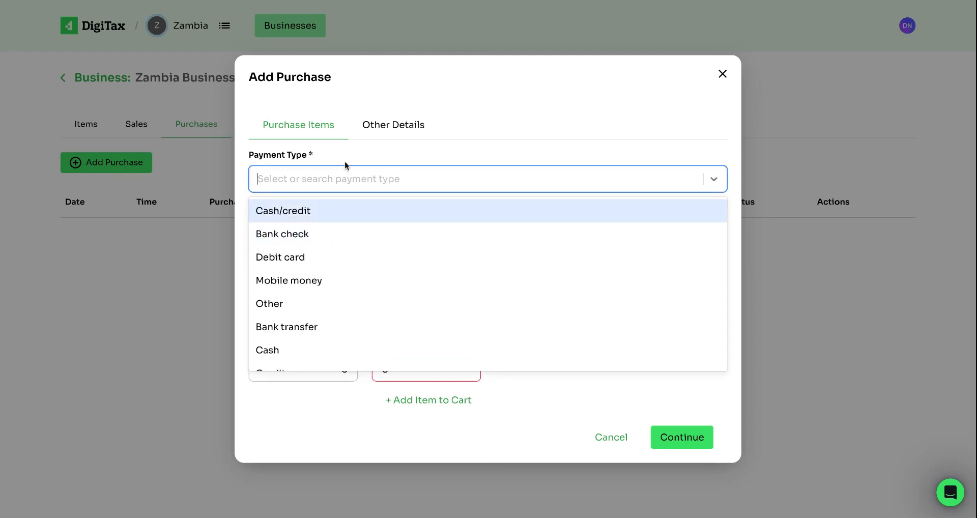
click(364, 155)
click(337, 260)
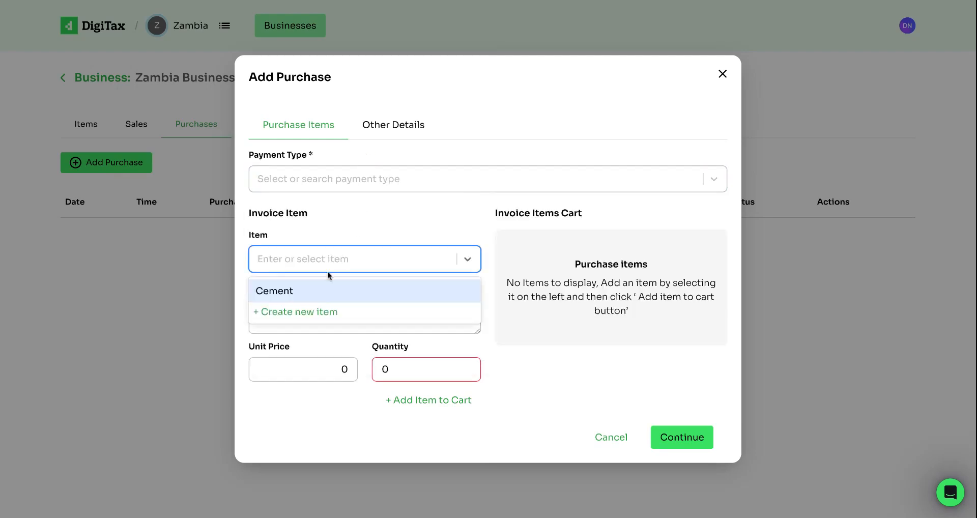
click(310, 291)
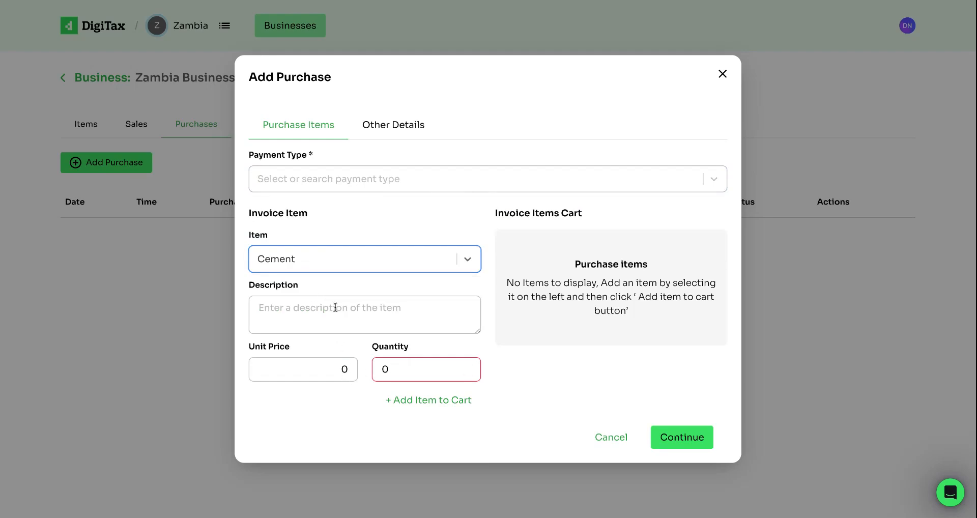
click(334, 188)
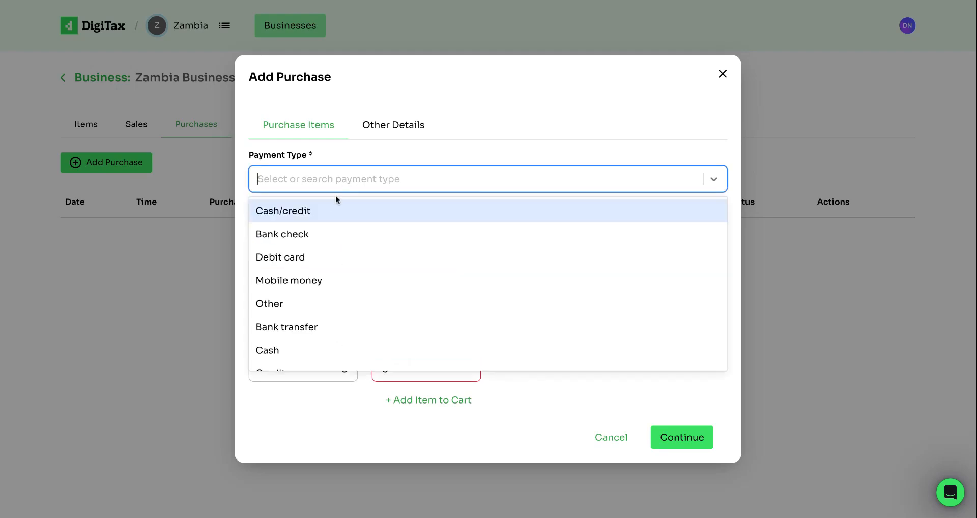
click(312, 211)
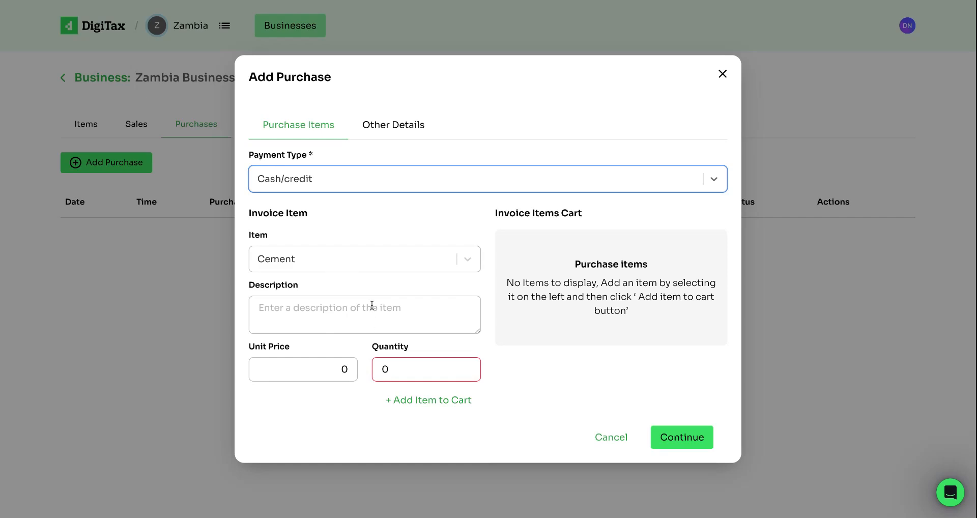
Set Cement's unit price to 900 and quantity to 12, add it to the purchase cart, and continue to the other details.
click(333, 373)
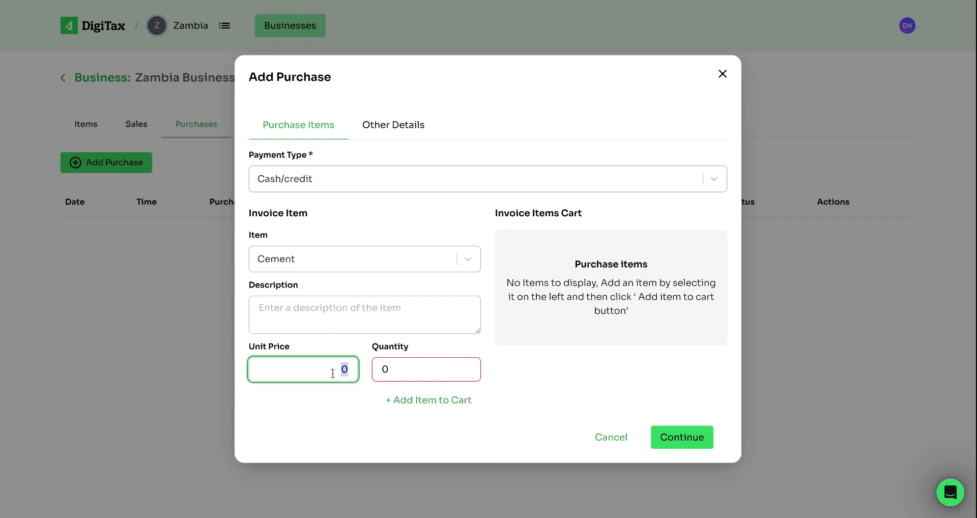
text(900)
click(413, 376)
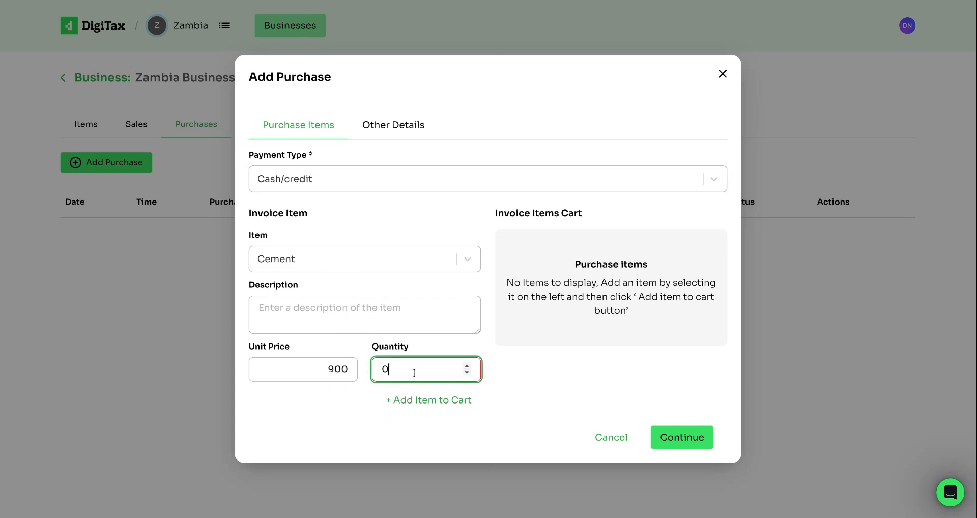
key(BackSpace)
text(12)
click(435, 402)
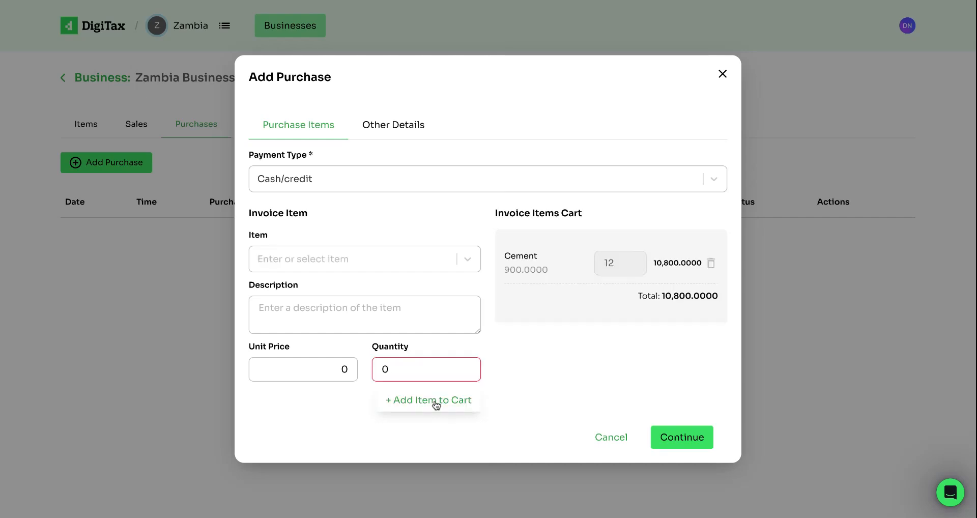
click(679, 439)
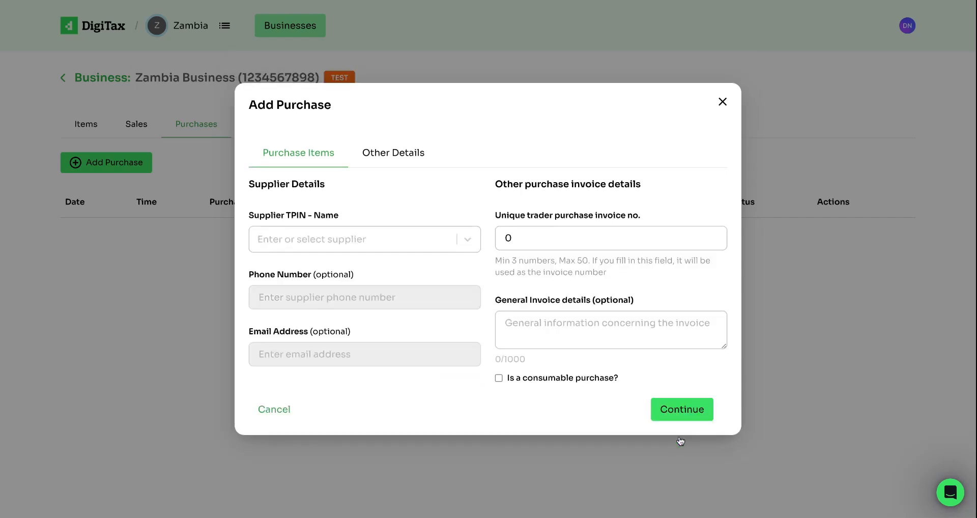
Start adding a new supplier for the purchase and name it DigiTax Nigeria.
click(437, 240)
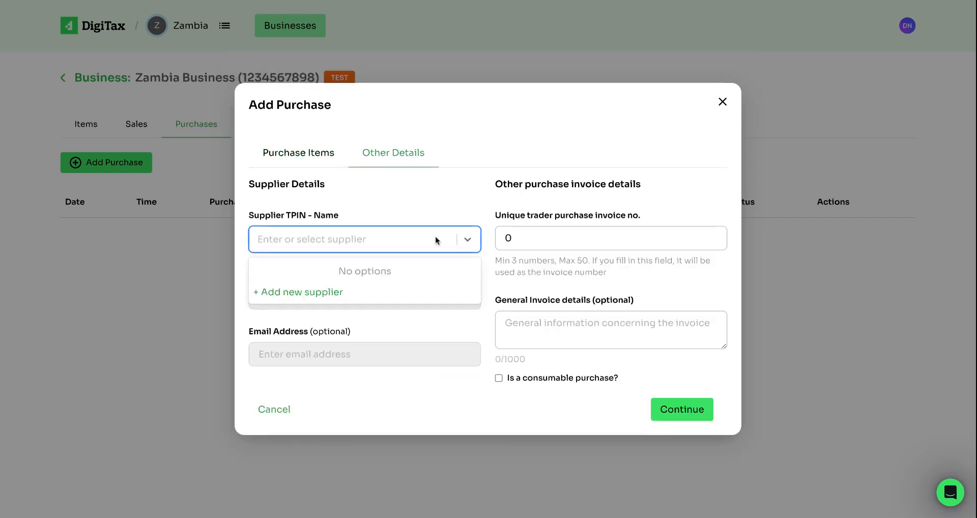
click(305, 293)
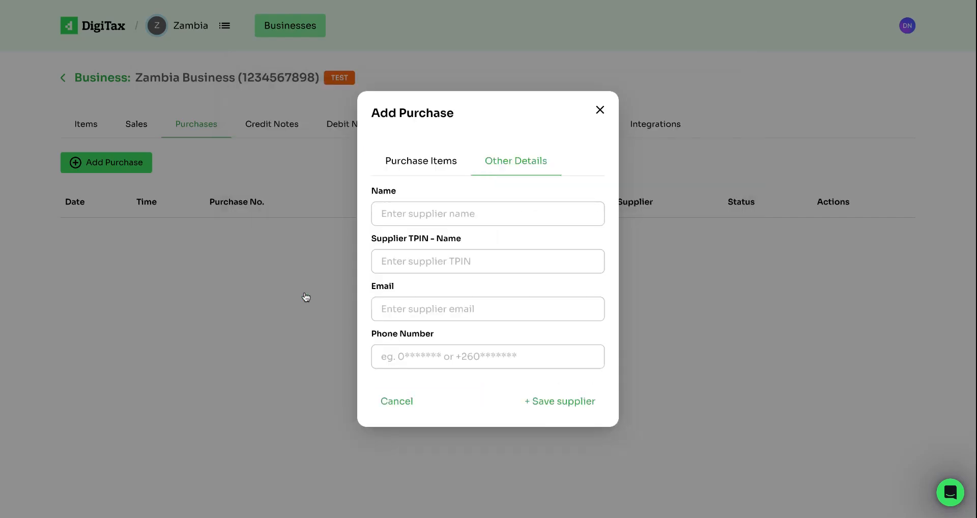
click(407, 208)
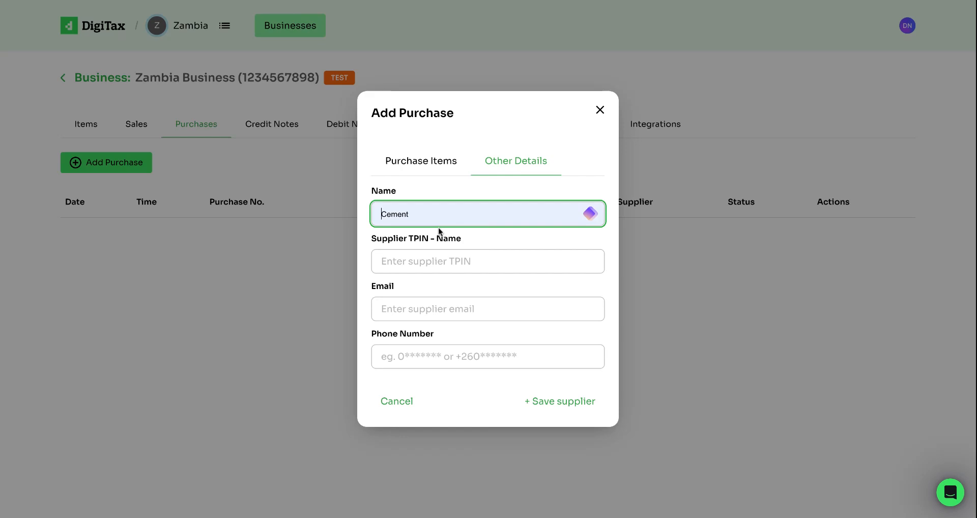
click(463, 236)
drag(458, 219, 553, 218)
key(BackSpace)
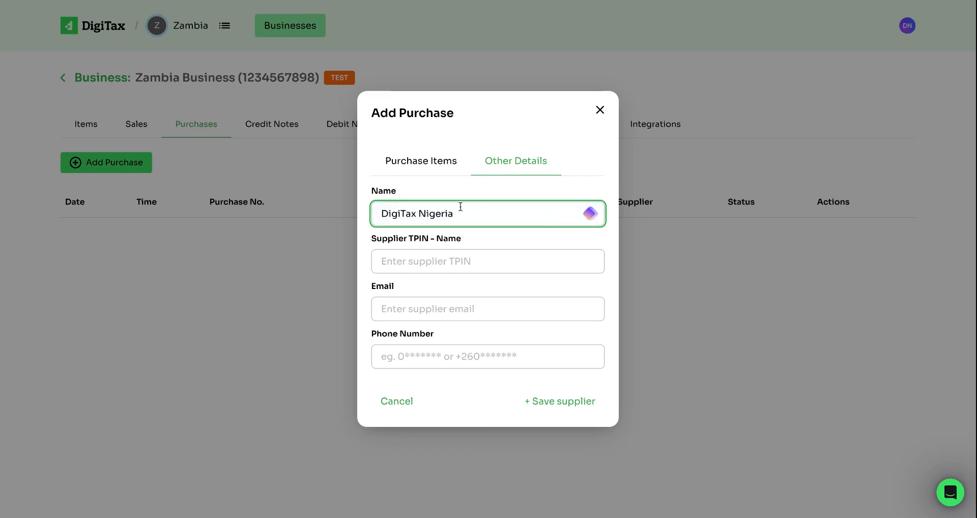
key(BackSpace)
key(BackSpace)
key(BackSpace)
key(BackSpace)
key(BackSpace)
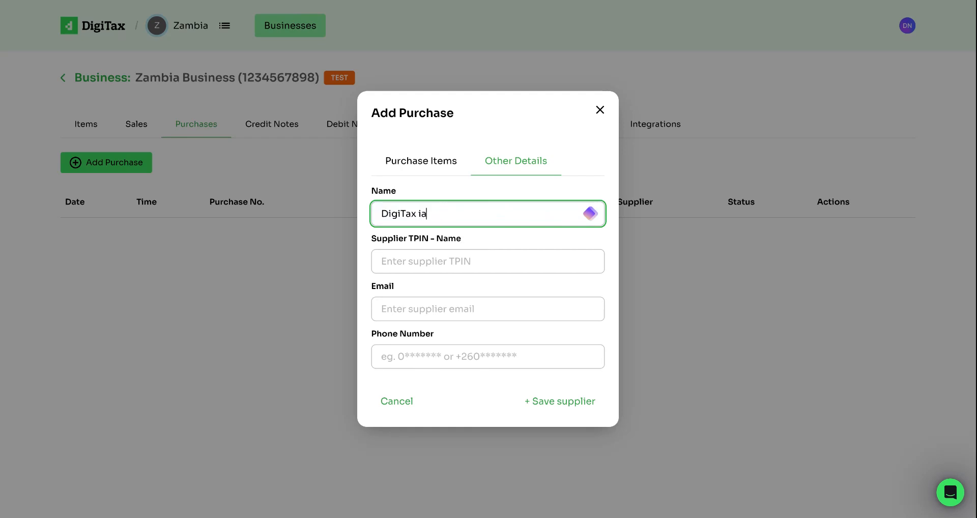
key(BackSpace)
key(BackSpace)
text(Nige)
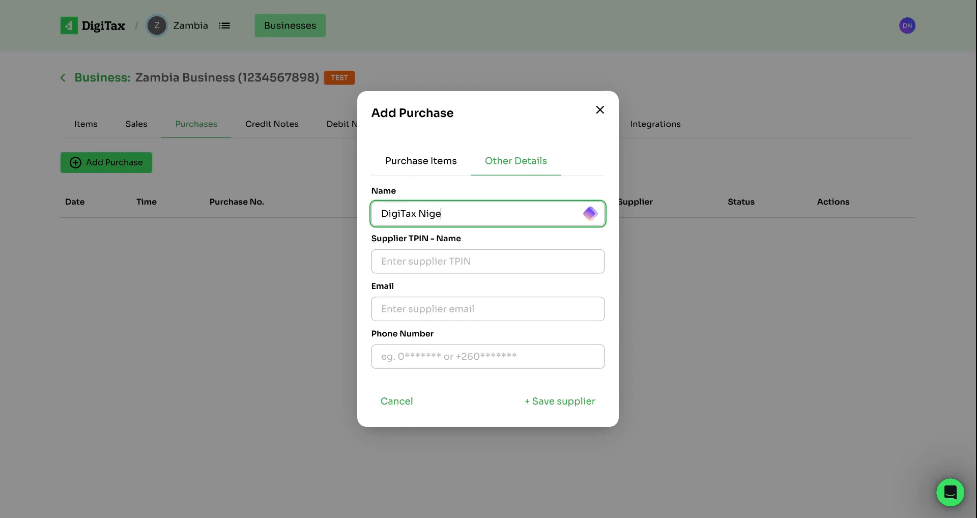
text(ria)
click(518, 176)
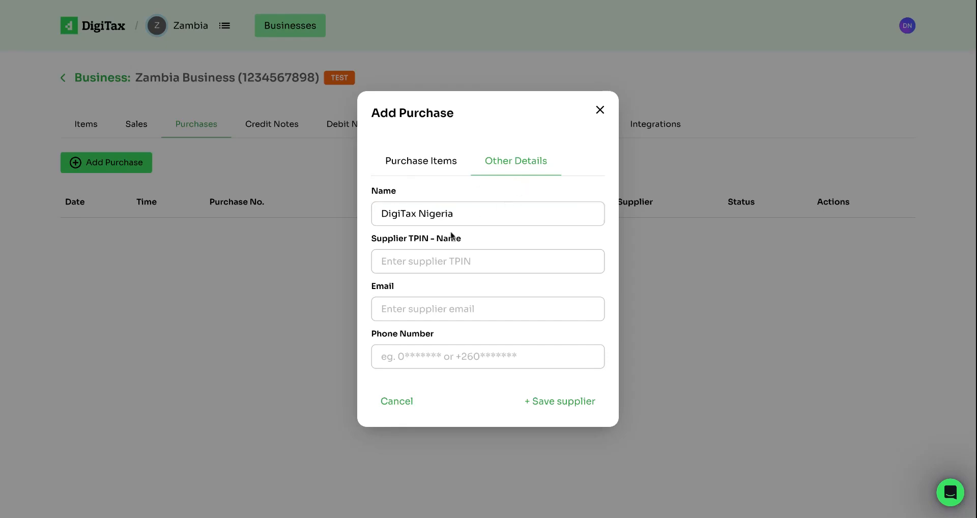
Enter the supplier's TPIN, leave the email and phone number empty, and save the supplier.
click(415, 260)
text(1223456789)
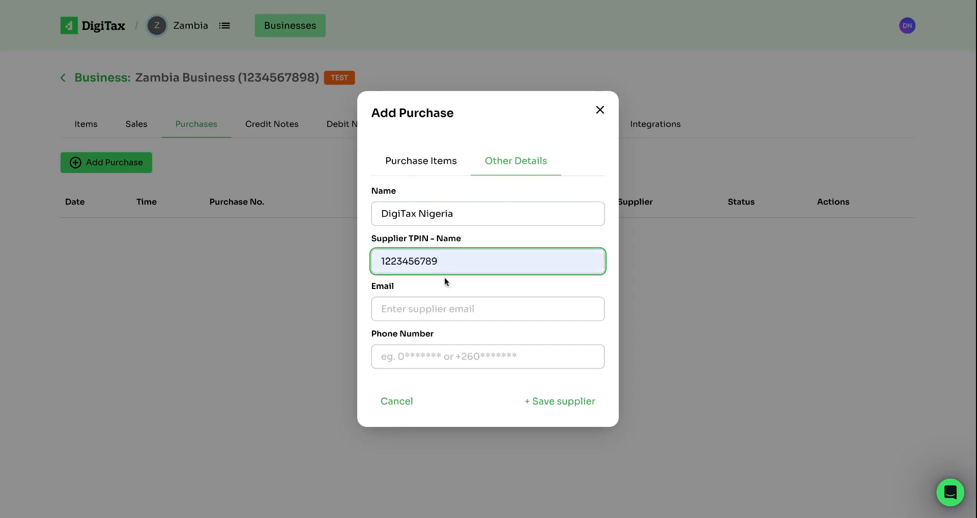
key(BackSpace)
key(BackSpace)
text(88)
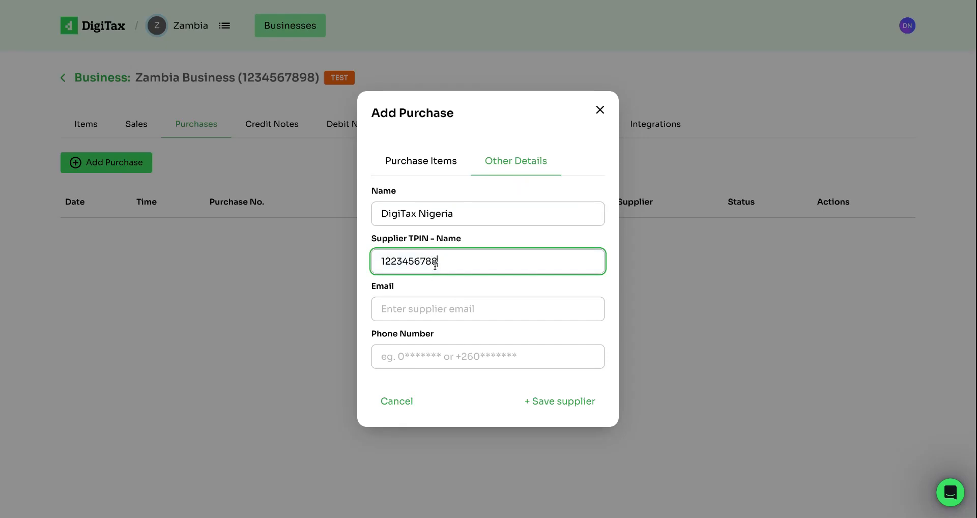
click(427, 306)
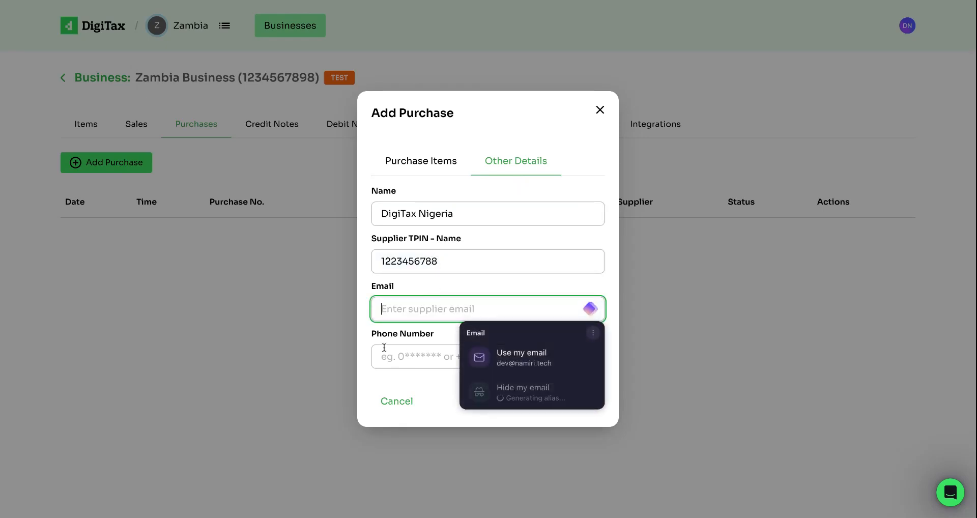
click(371, 334)
click(565, 402)
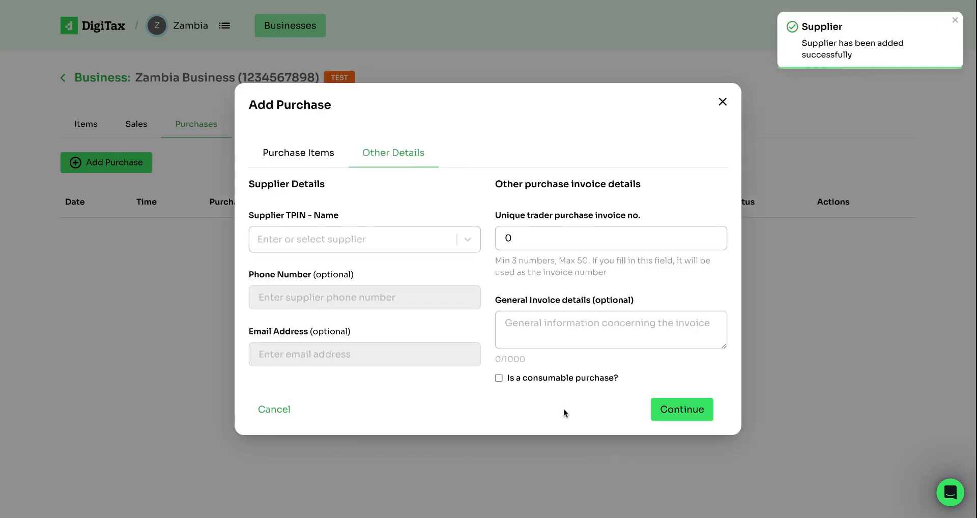
Select DigiTax Nigeria as the purchase's supplier, clear the trader purchase invoice number, and submit the purchase.
click(404, 247)
click(370, 270)
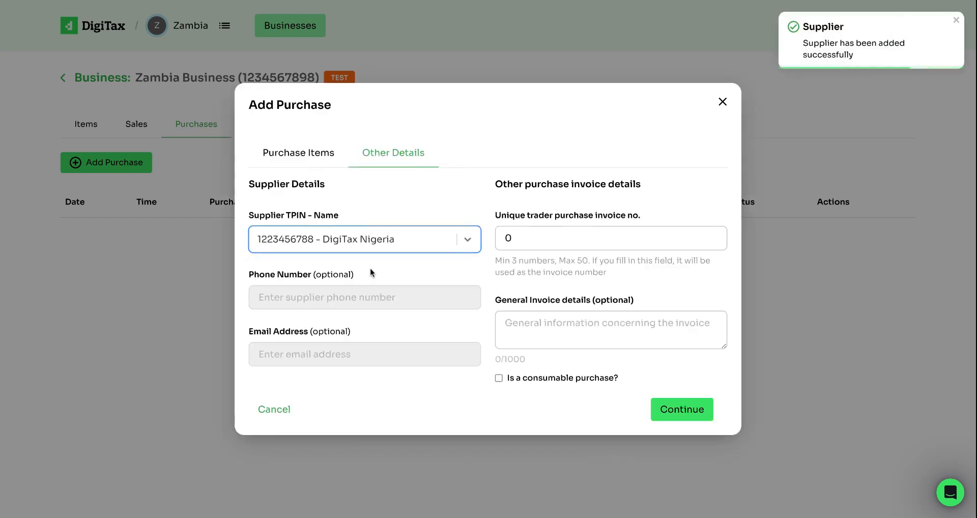
click(563, 245)
key(BackSpace)
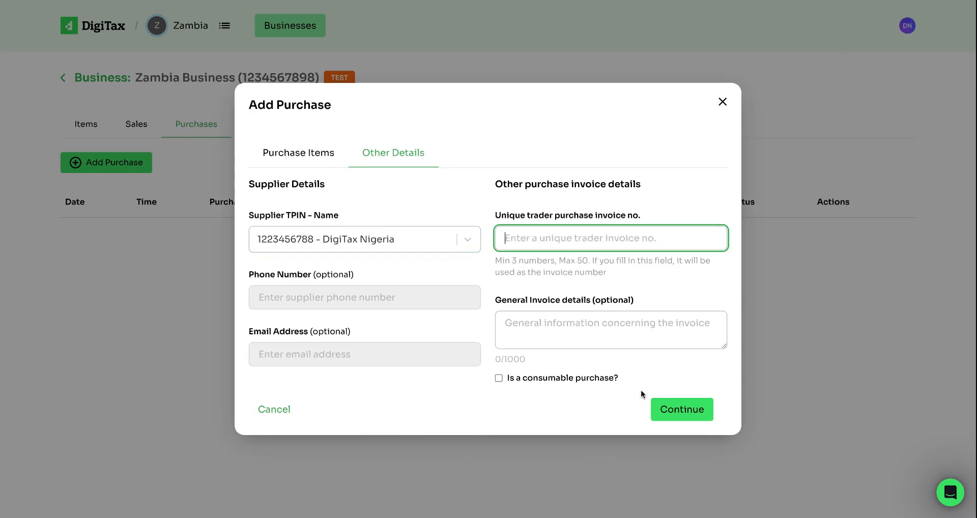
click(681, 416)
click(706, 353)
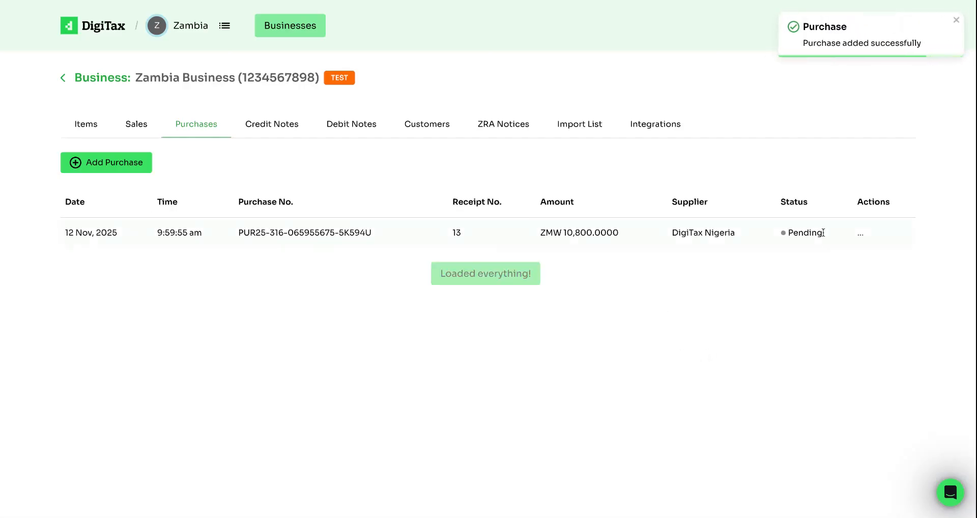
Open the new DigiTax Nigeria purchase and review its full purchase invoice.
click(862, 236)
click(864, 259)
scroll(554, 208, down, 2)
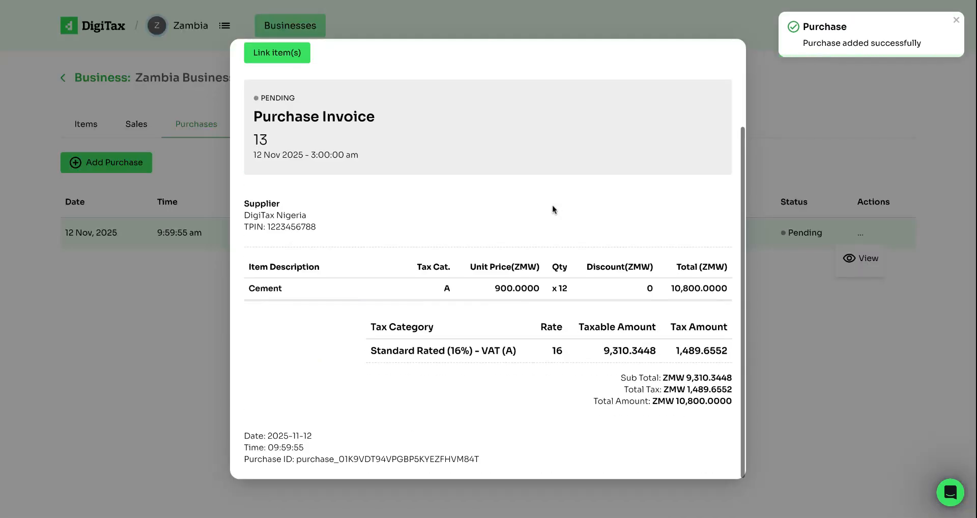
scroll(554, 208, up, 2)
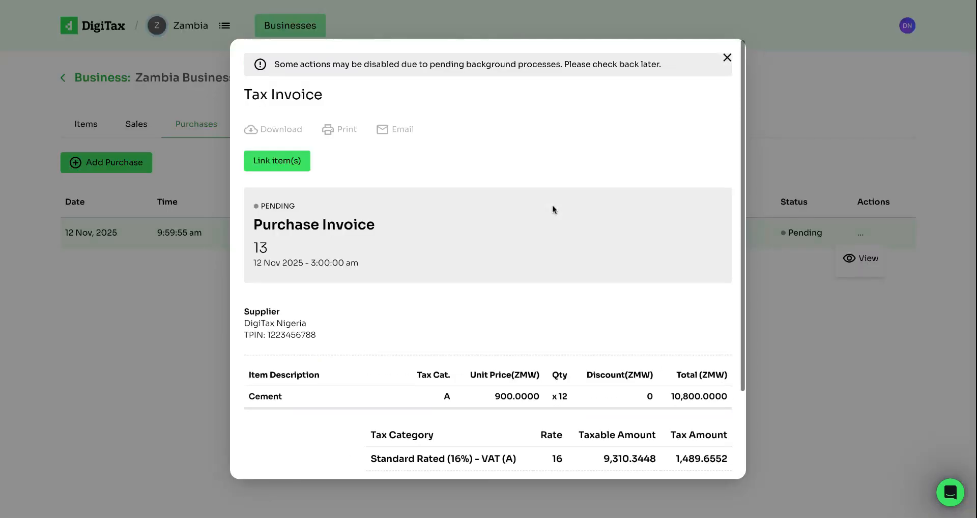
Link the purchase invoice's Cement line to the Cement stock item, and open the items list to check its stock quantity.
click(262, 161)
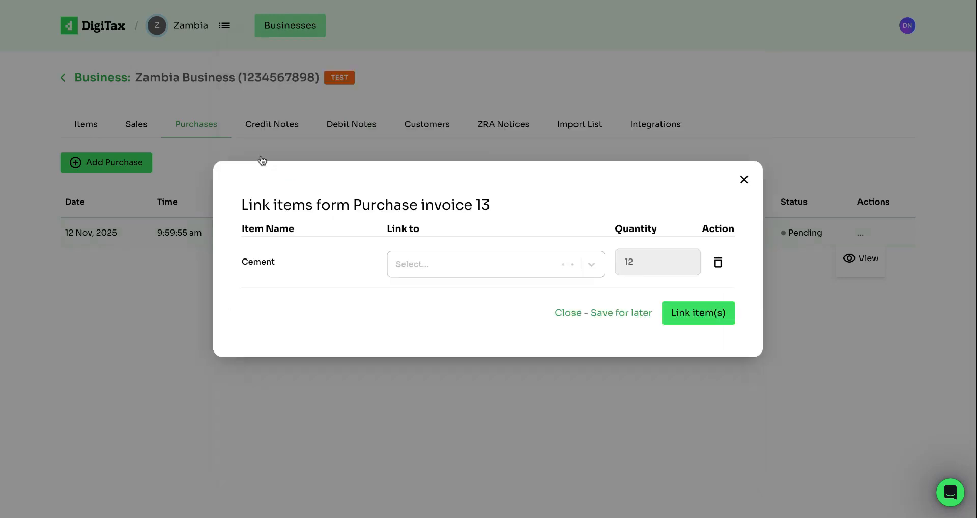
click(429, 271)
click(432, 297)
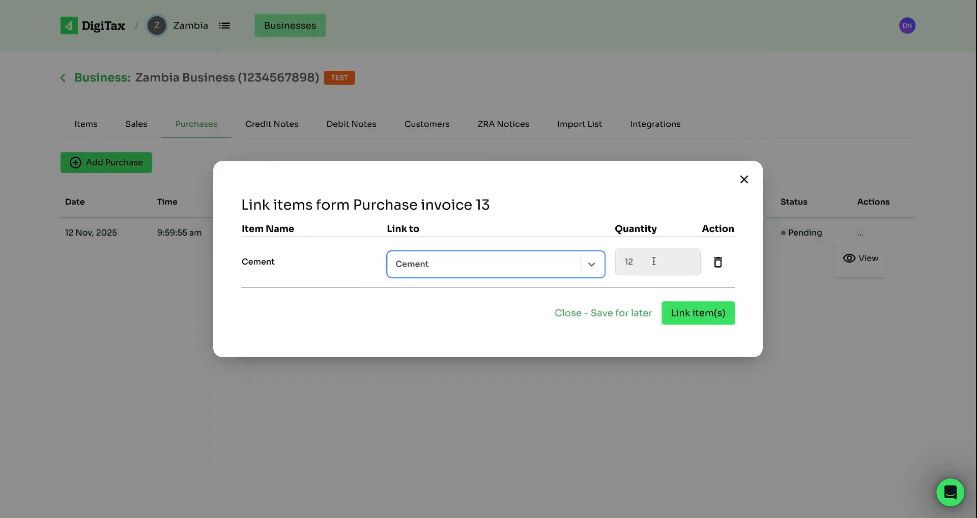
click(680, 307)
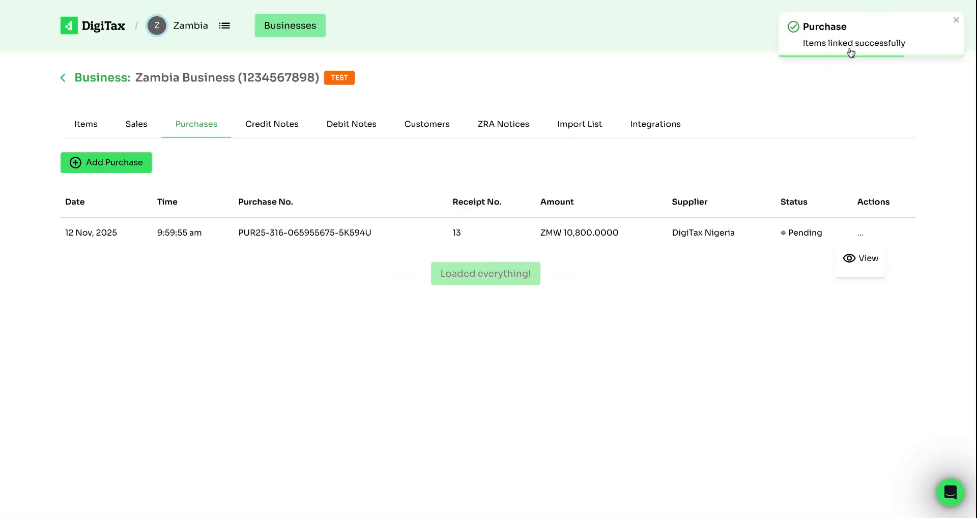
click(92, 125)
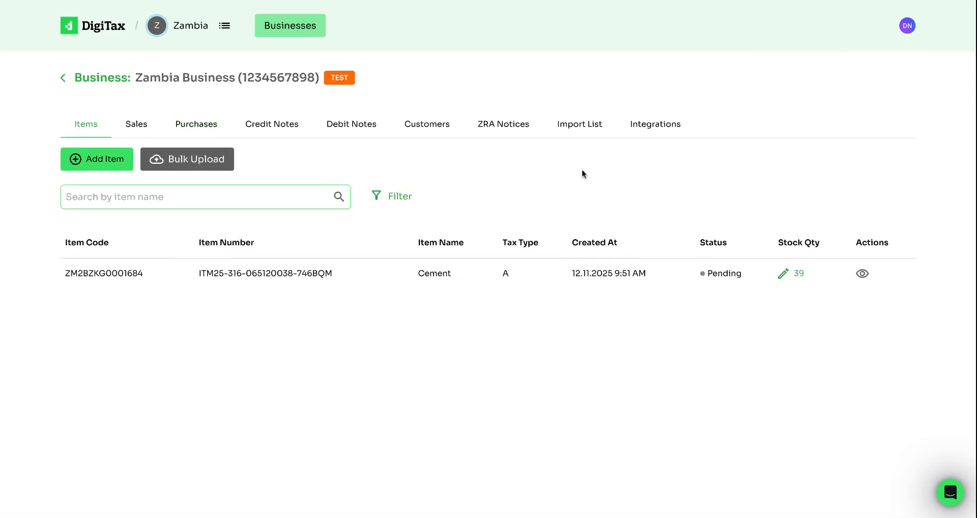
Examine the credit notes and debit notes lists and the smart invoice search for adding a credit note, without adding one.
click(256, 137)
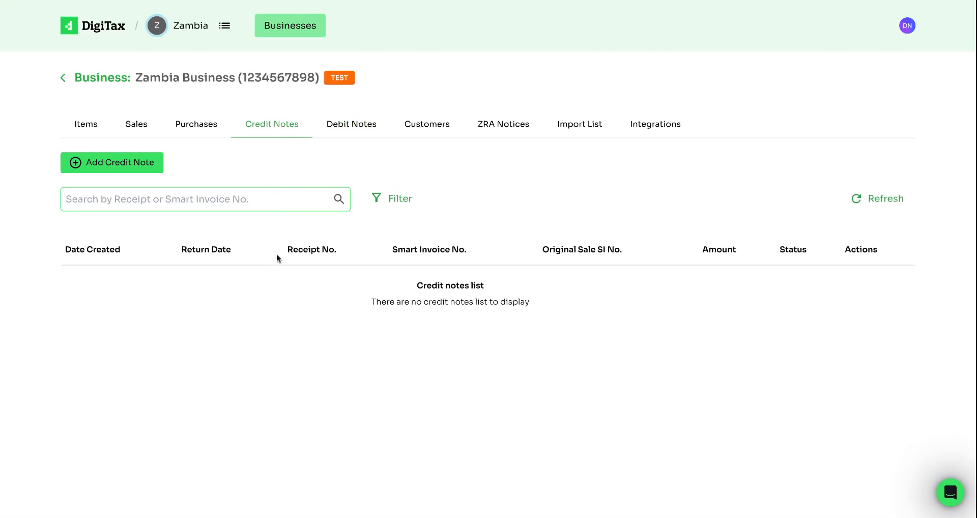
click(345, 131)
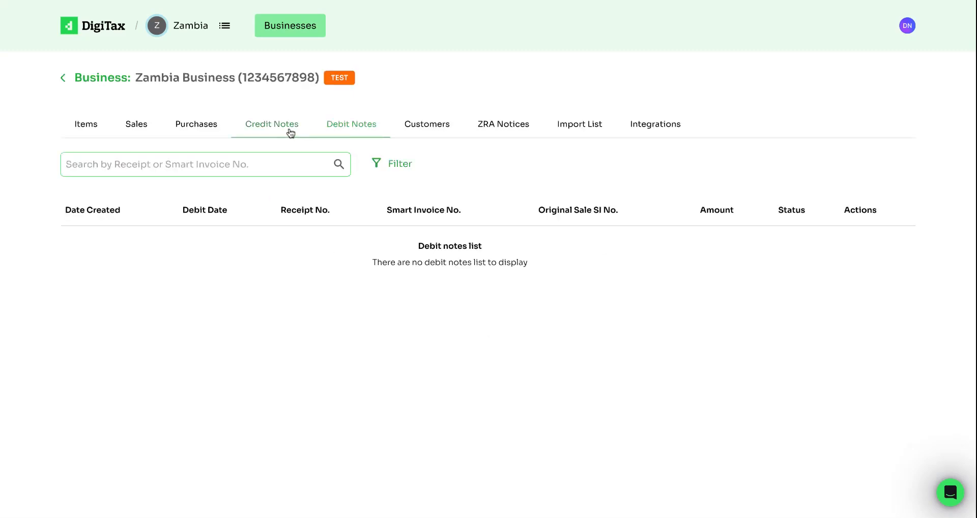
click(290, 133)
click(130, 170)
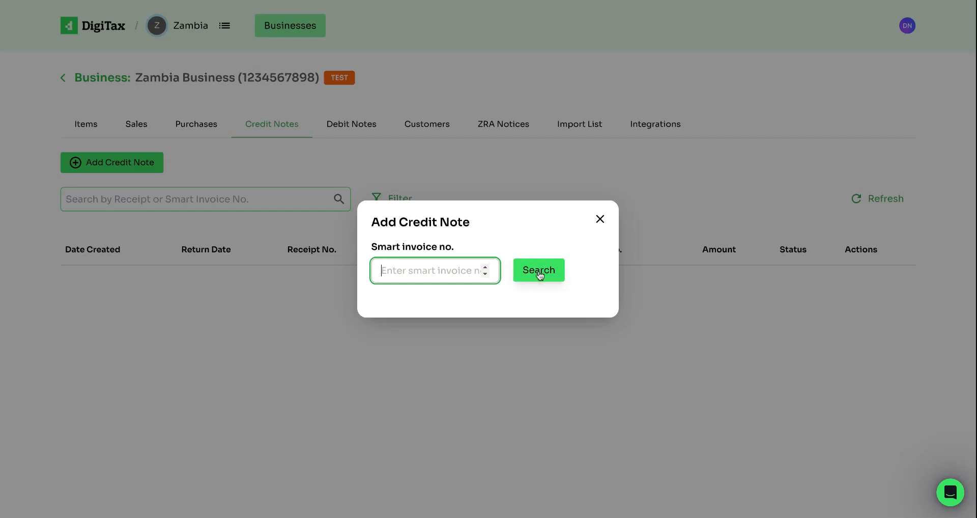
click(600, 220)
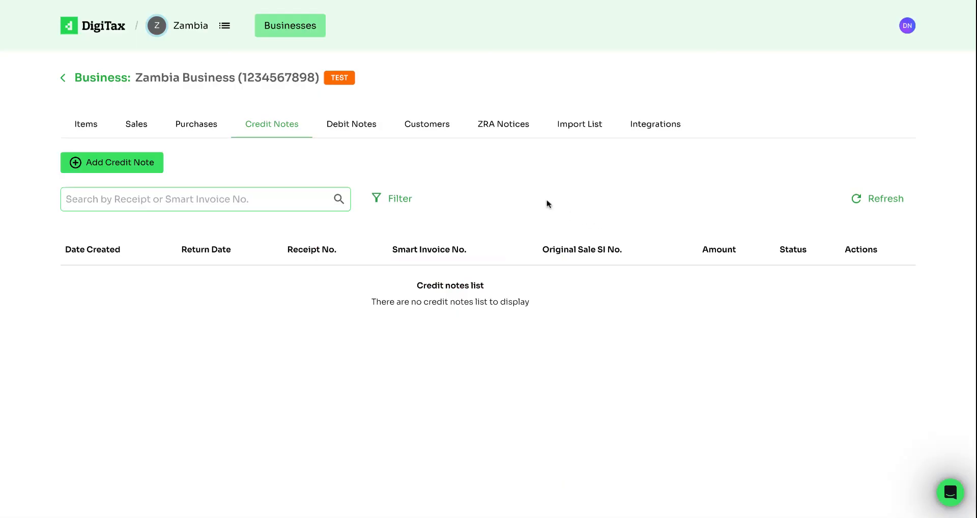
Look through the business's debit notes, customers and import list.
click(359, 135)
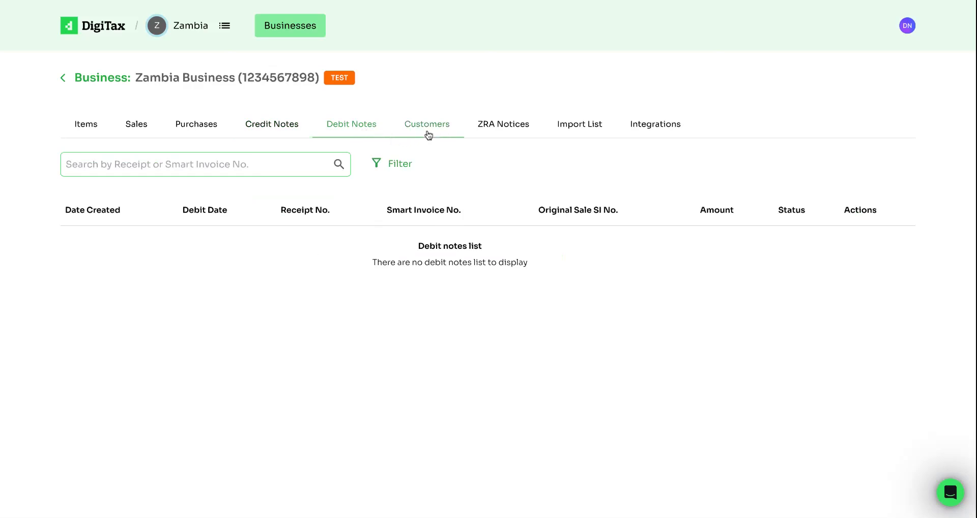
click(451, 131)
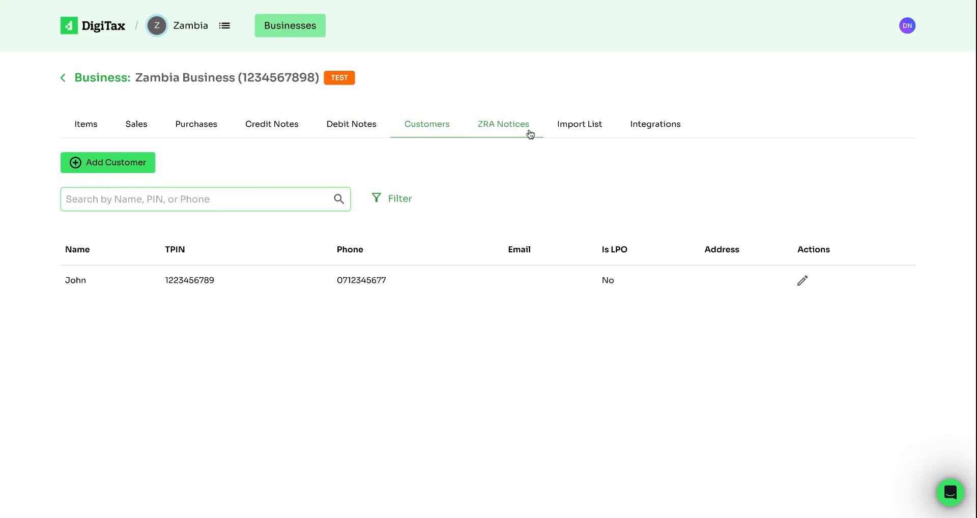
click(579, 134)
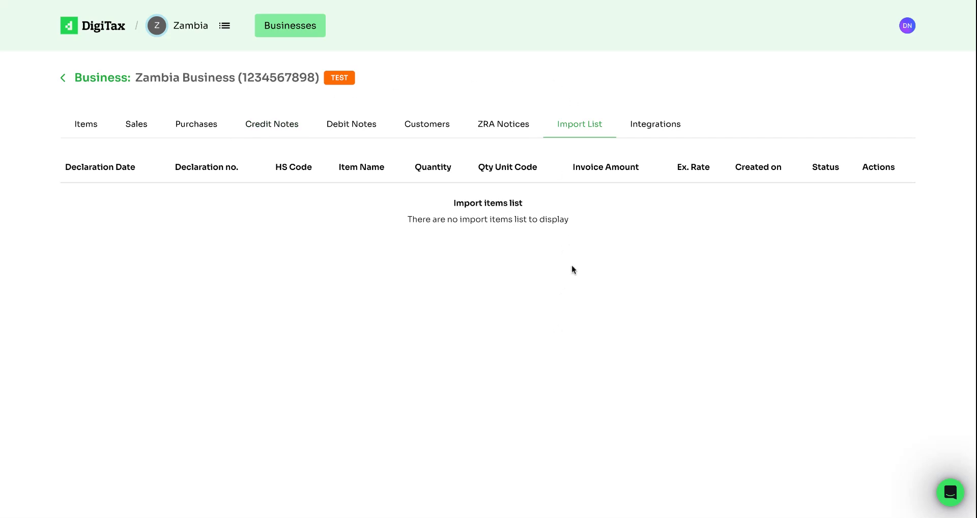
Start creating an integration key for the business, name it API KEYY, and choose API Key as its type.
click(647, 128)
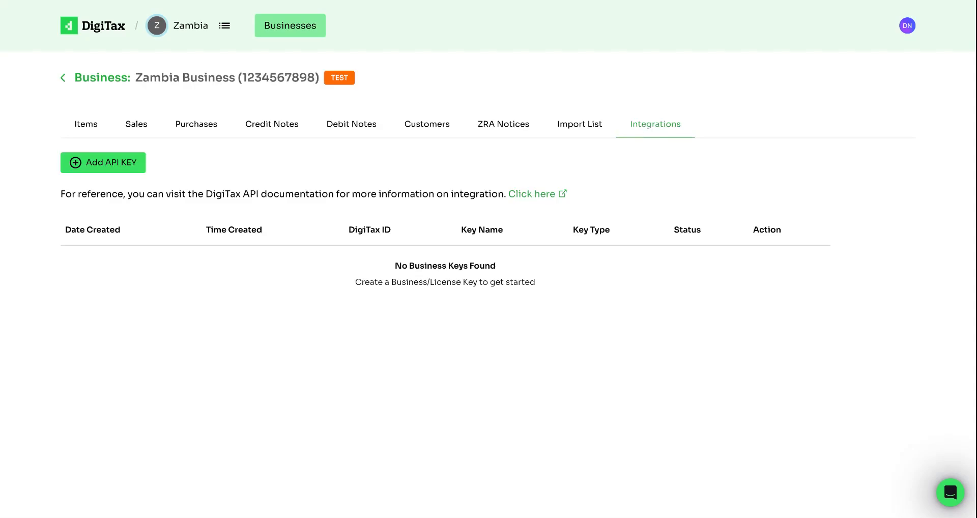
click(124, 164)
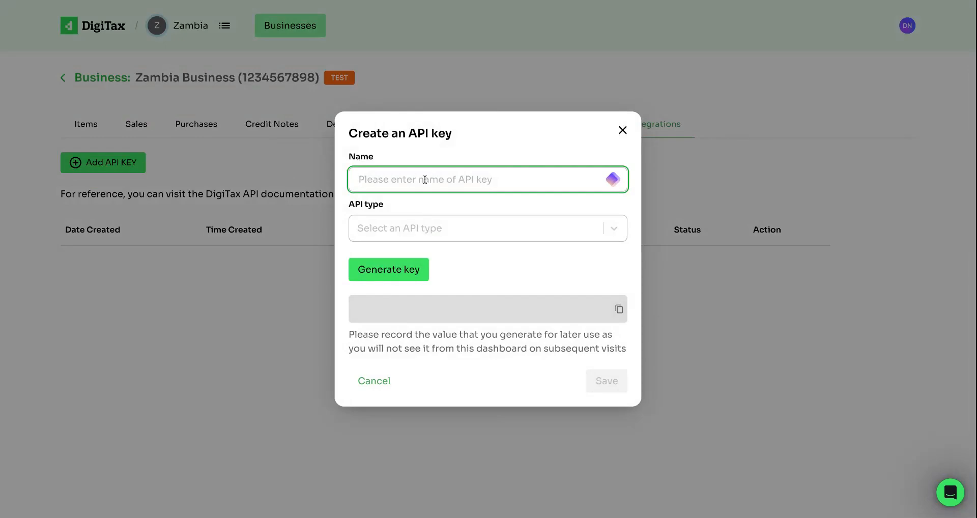
text(API)
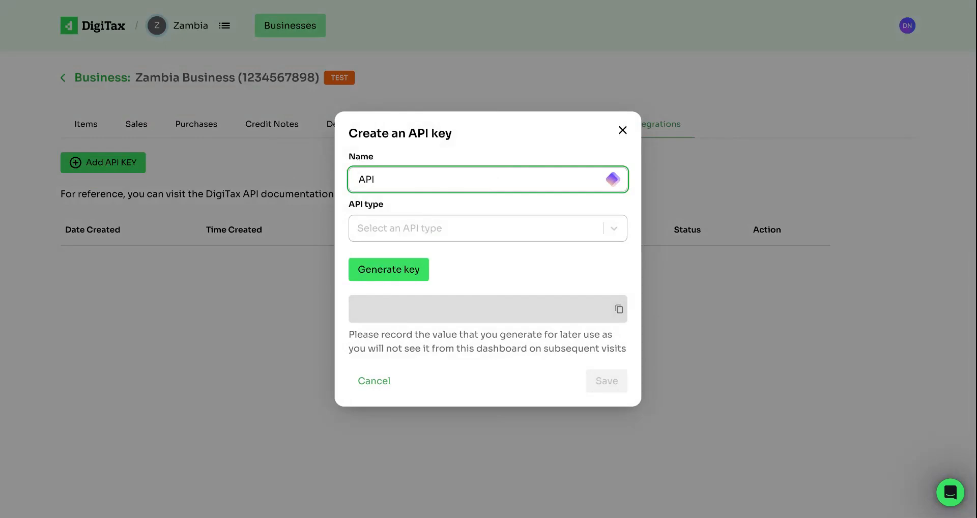
text( KEYY)
click(453, 228)
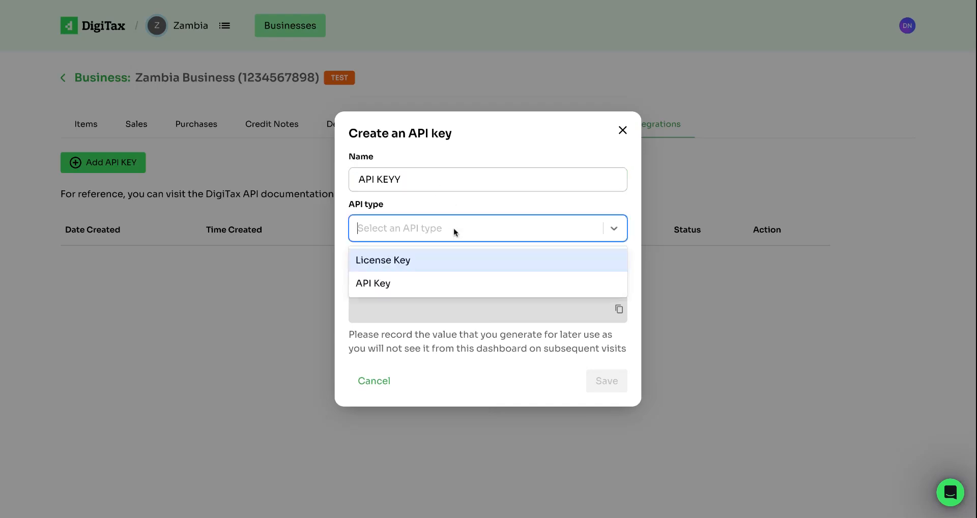
click(393, 288)
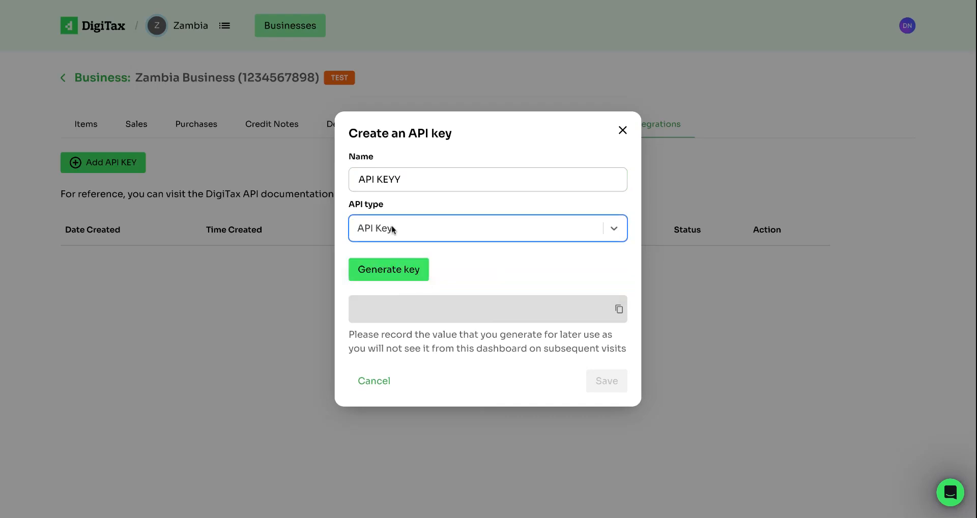
Keep API Key as the type, generate the key, copy it to the clipboard, and save it.
click(414, 228)
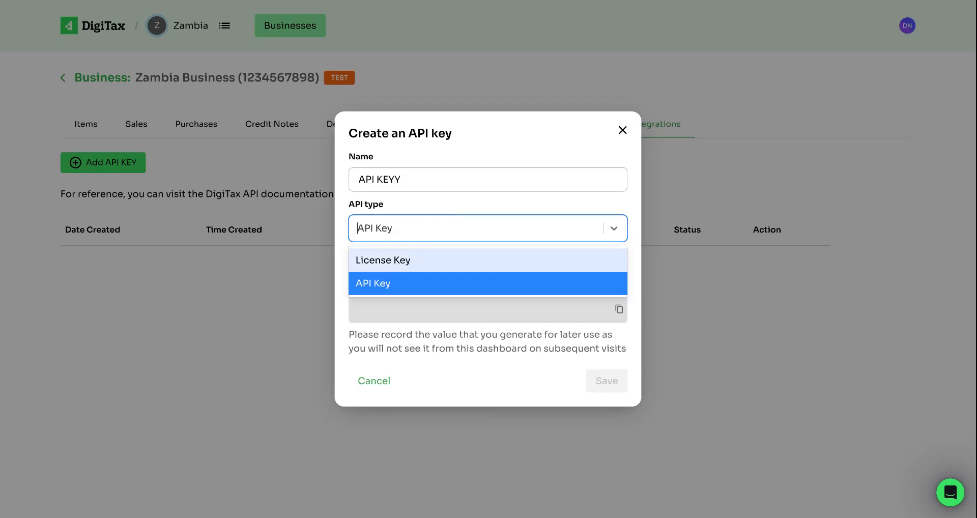
click(437, 204)
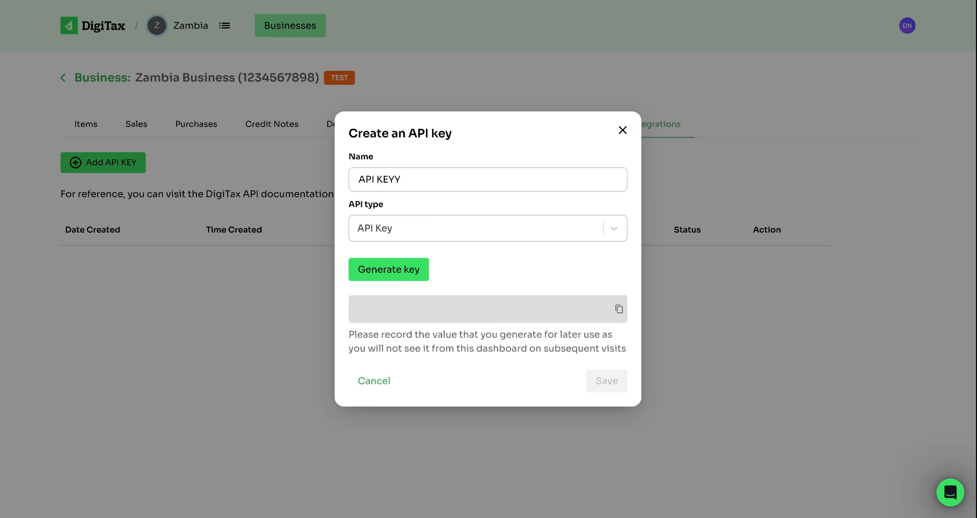
click(403, 270)
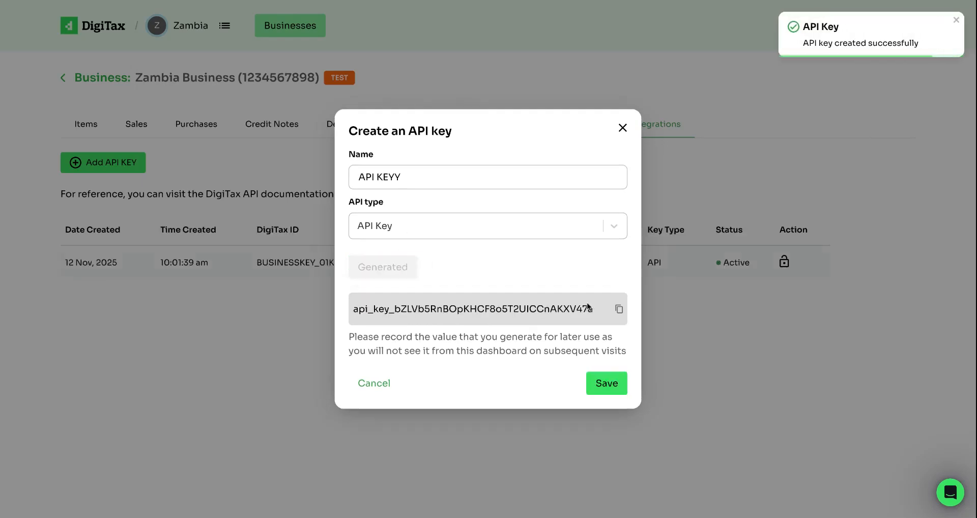
click(618, 309)
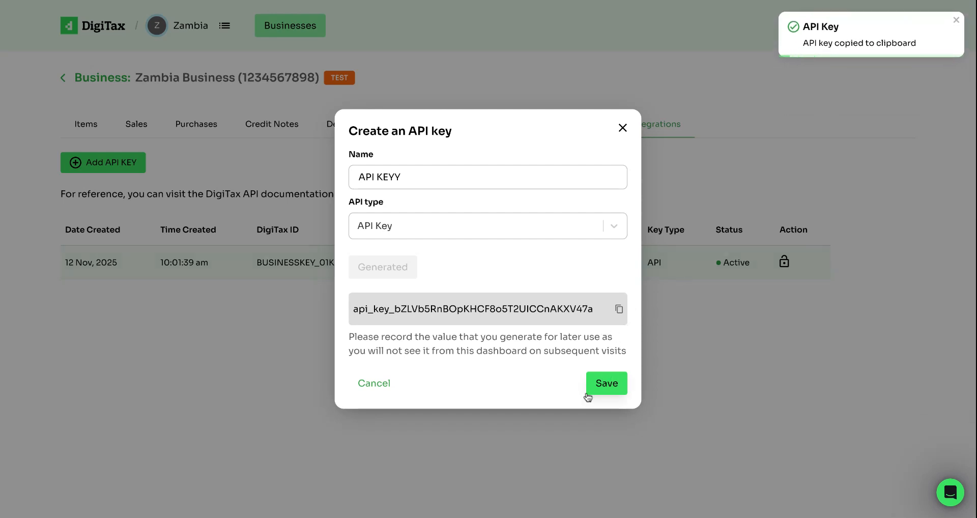
click(608, 388)
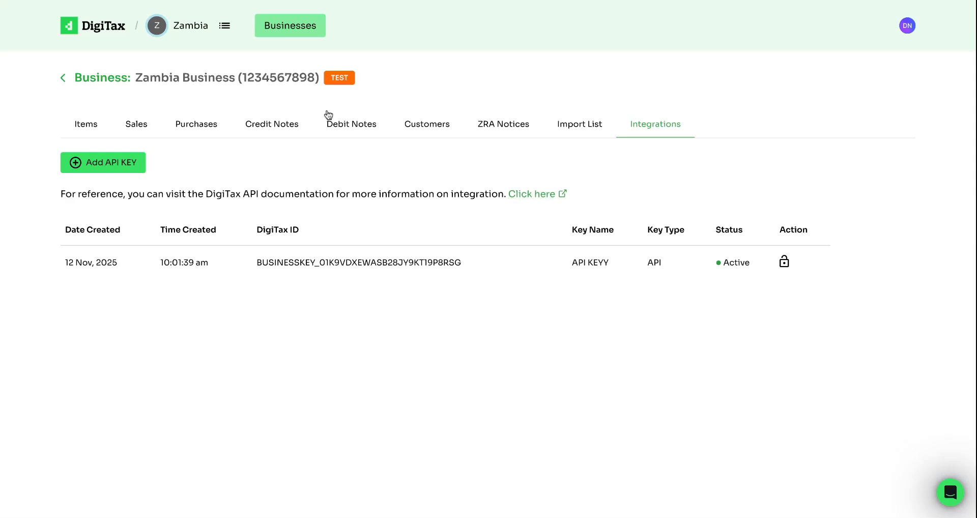
From the businesses overview, try out adding a profile member with the Regular role and ZM BIZ as the only selected business.
click(110, 79)
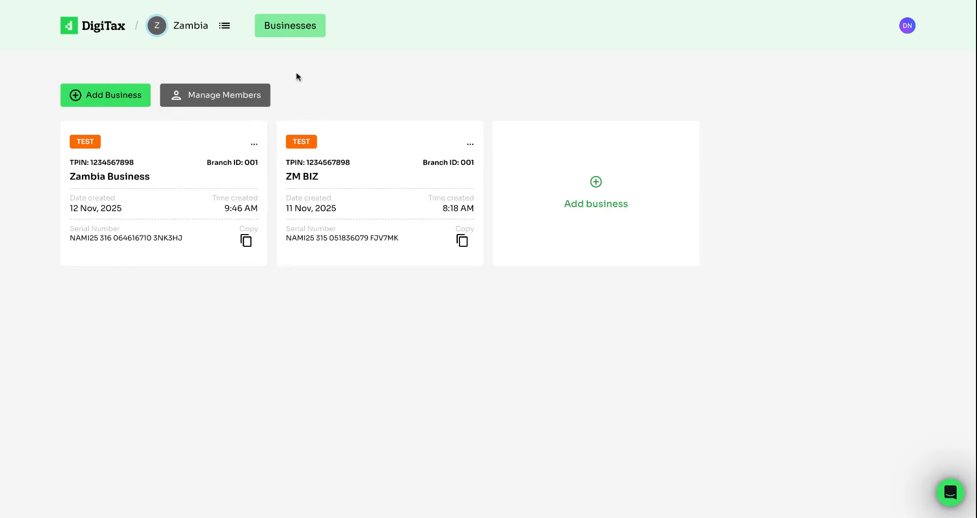
click(230, 98)
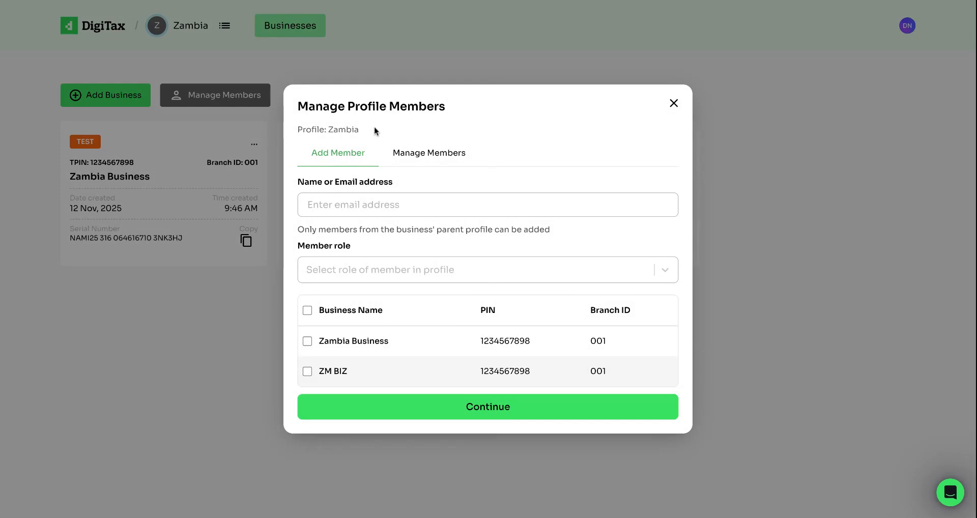
click(369, 204)
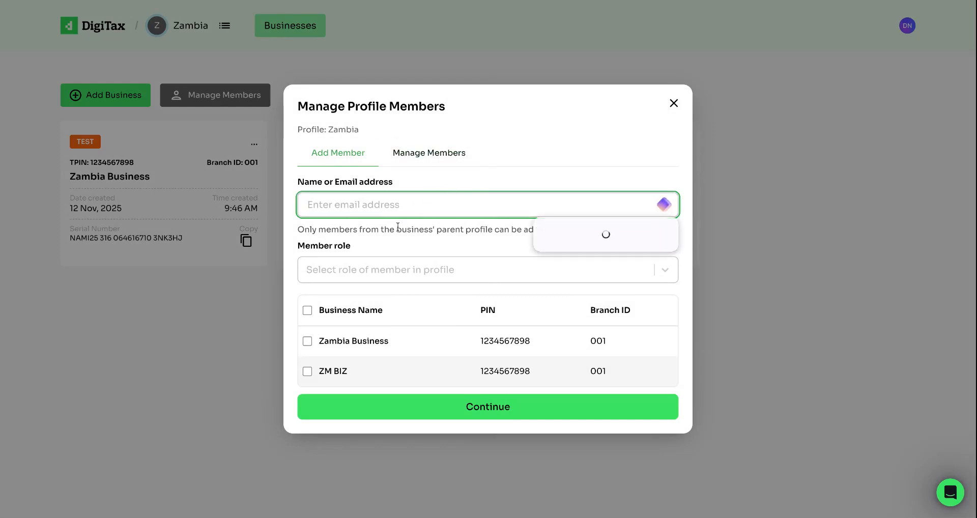
click(346, 271)
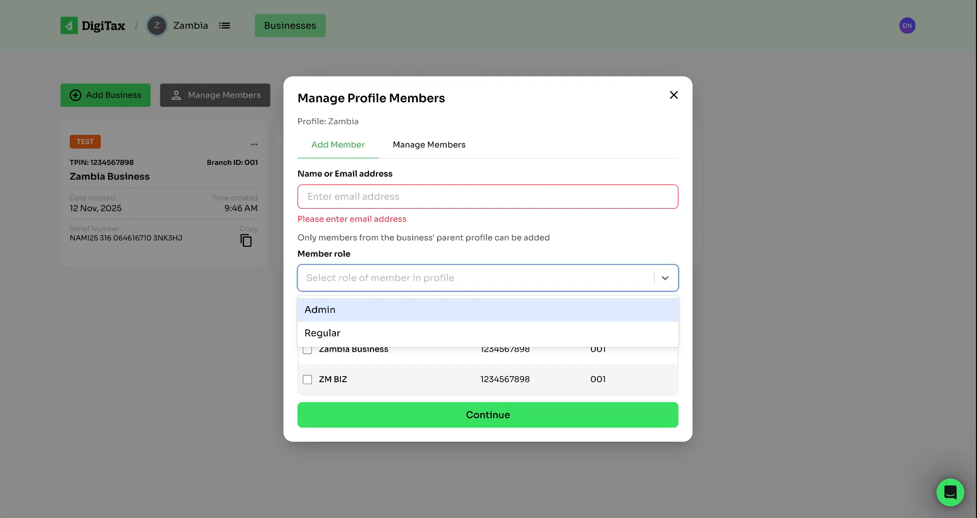
click(334, 341)
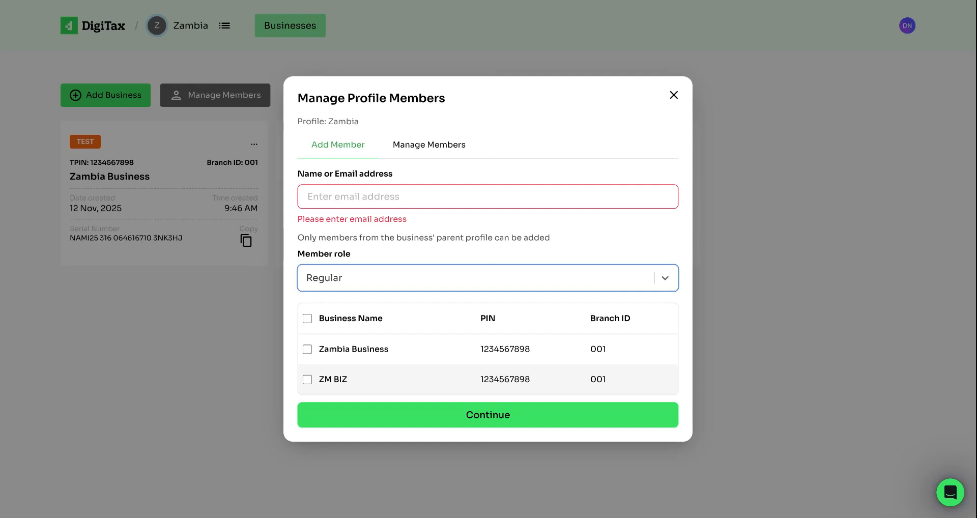
click(308, 319)
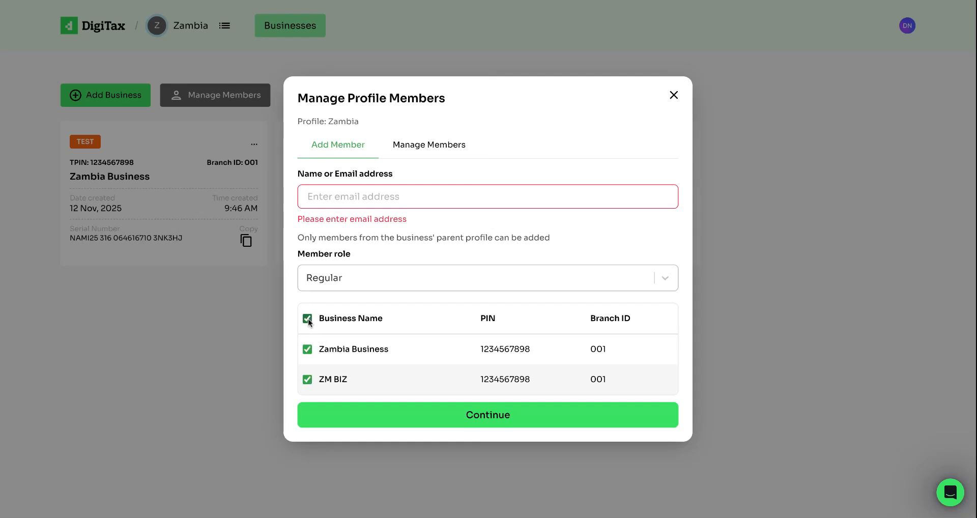
click(307, 319)
click(308, 379)
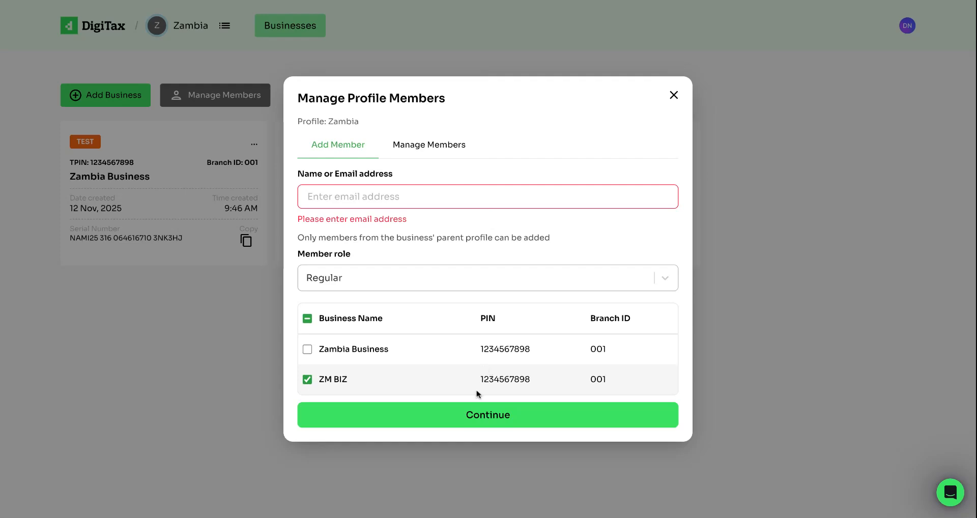
Examine the existing profile member's role and business access along with the available member actions, and close member management.
click(419, 150)
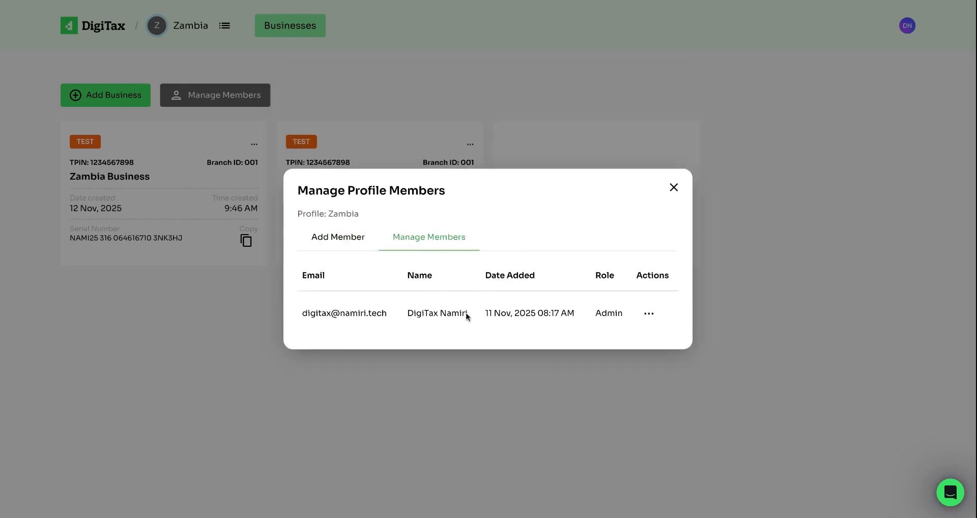
click(656, 317)
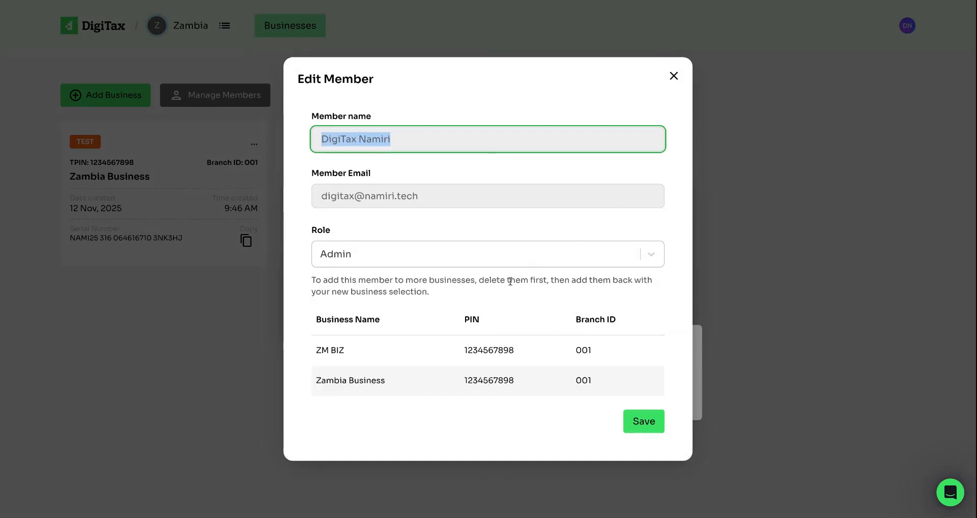
click(673, 74)
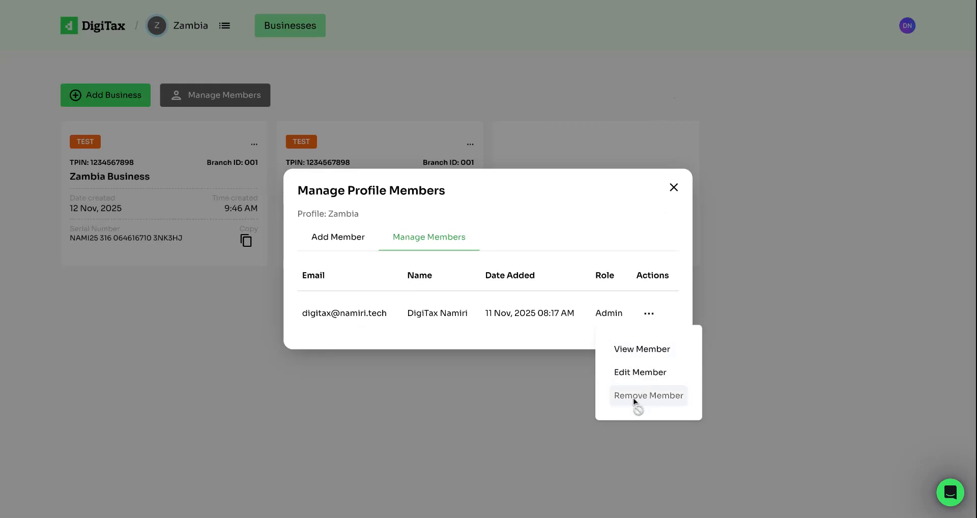
click(674, 187)
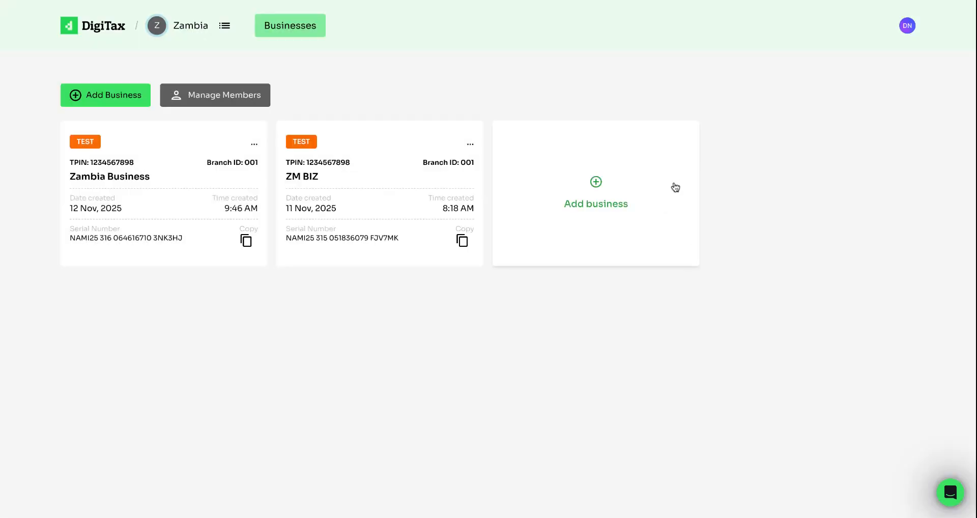
Examine Zambia Business's sharing form and its invitations list, and close them without sharing the business.
click(255, 145)
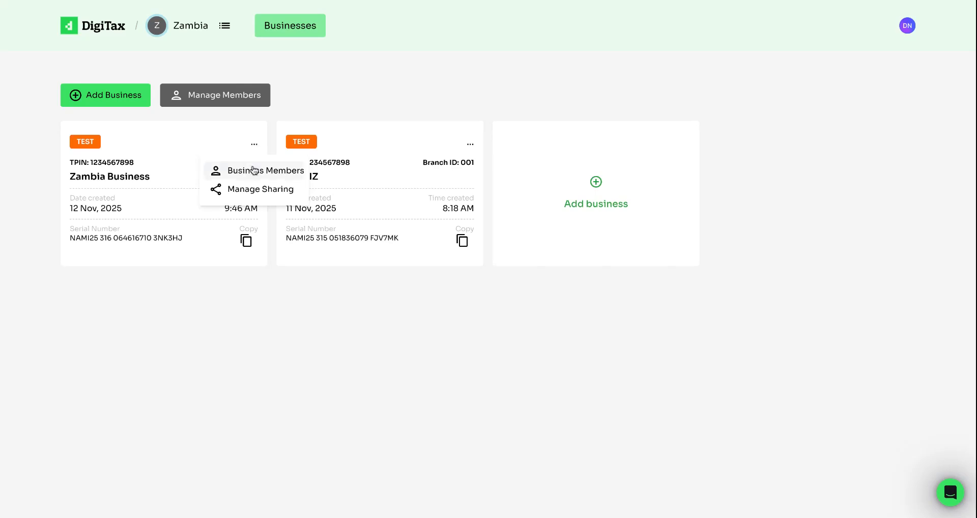
click(252, 196)
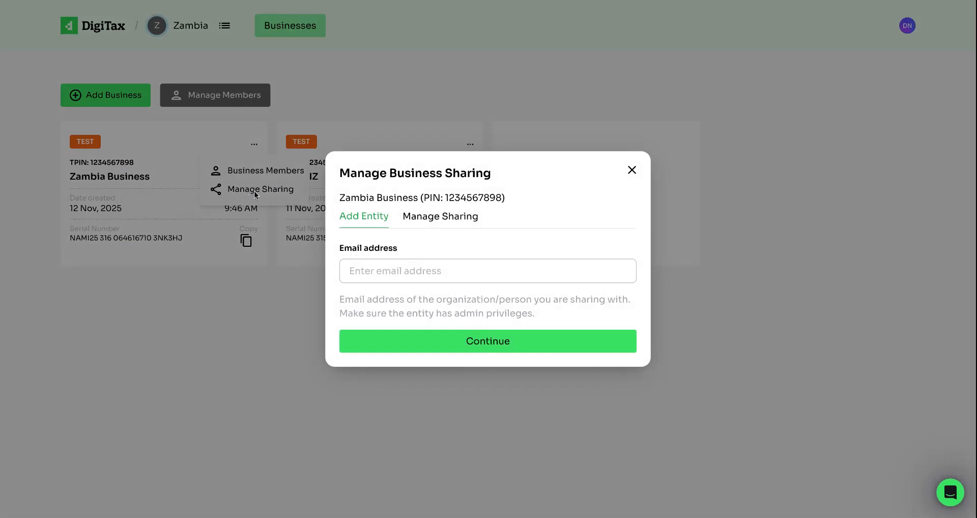
click(390, 264)
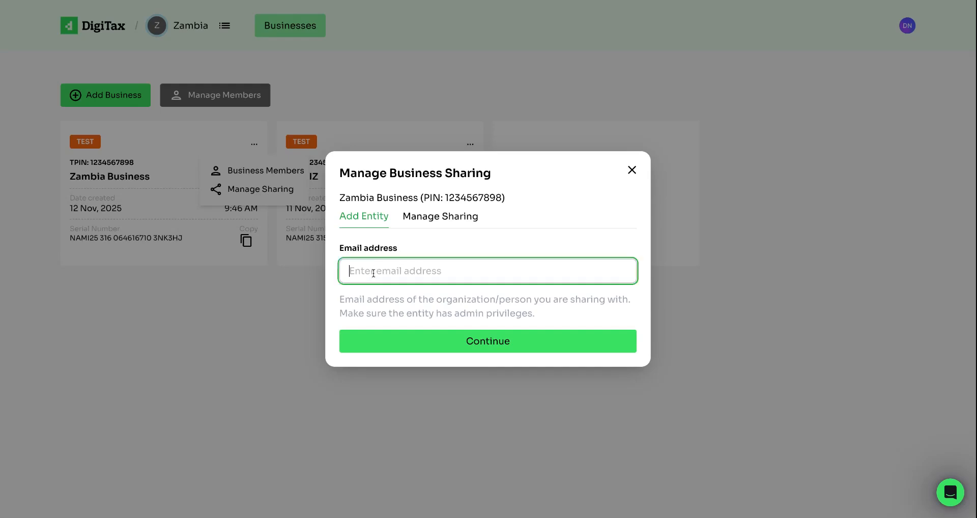
click(467, 220)
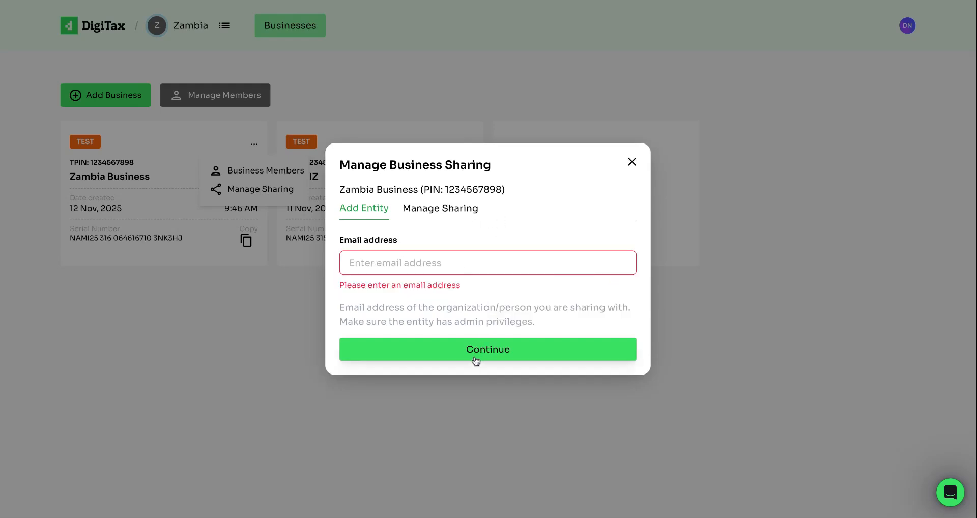
click(446, 209)
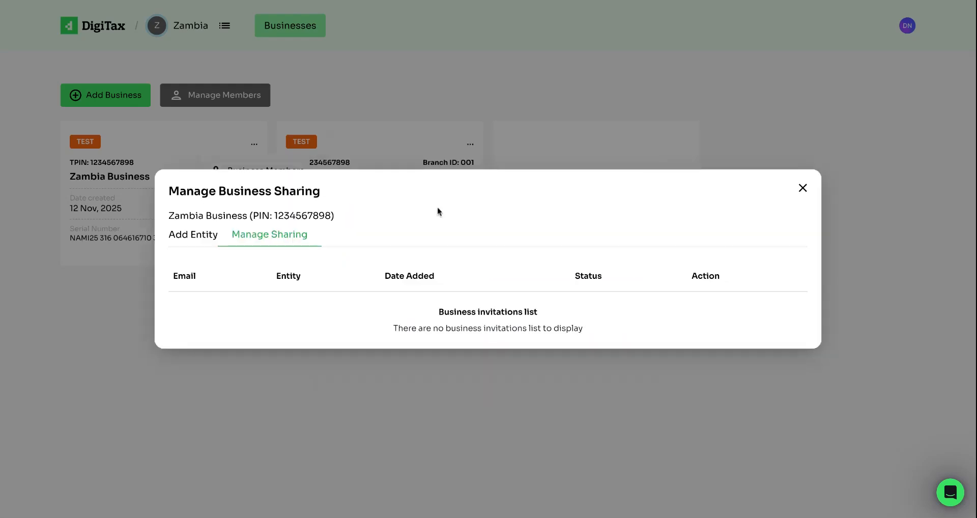
click(803, 189)
click(400, 77)
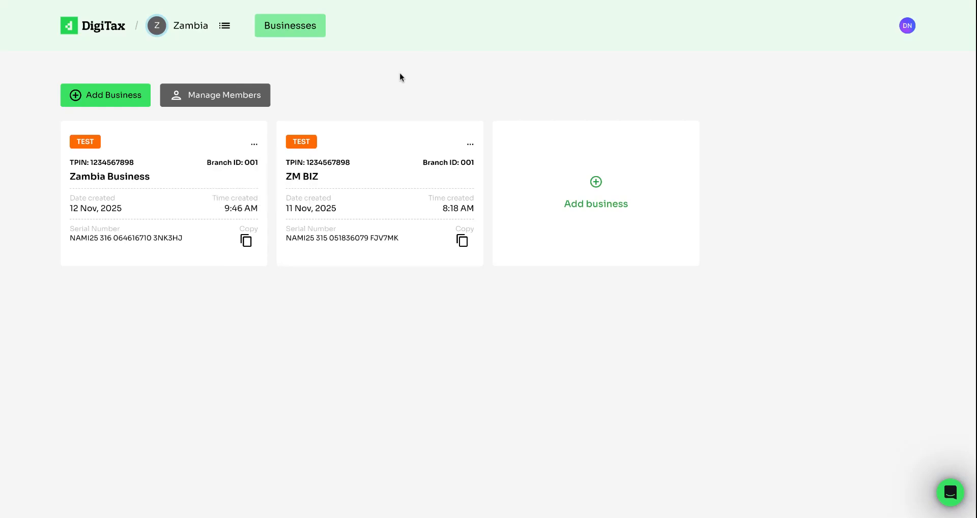